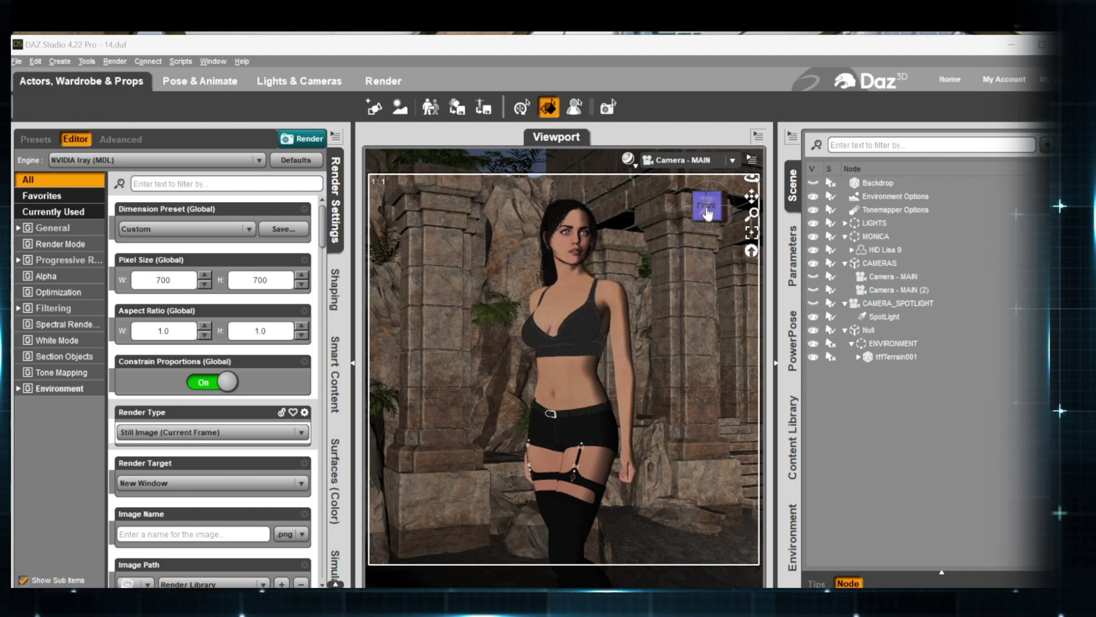
{"action": "left_click_drag", "start_coordinate": [708, 213], "coordinate": [647, 213]}
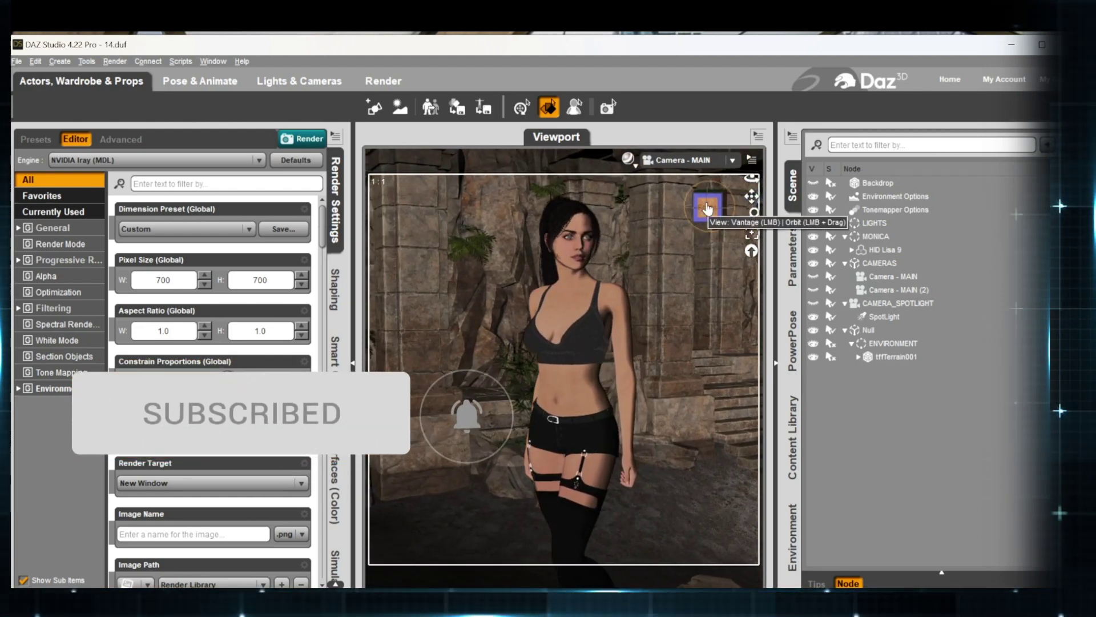
{"action": "key", "text": "ctrl+z"}
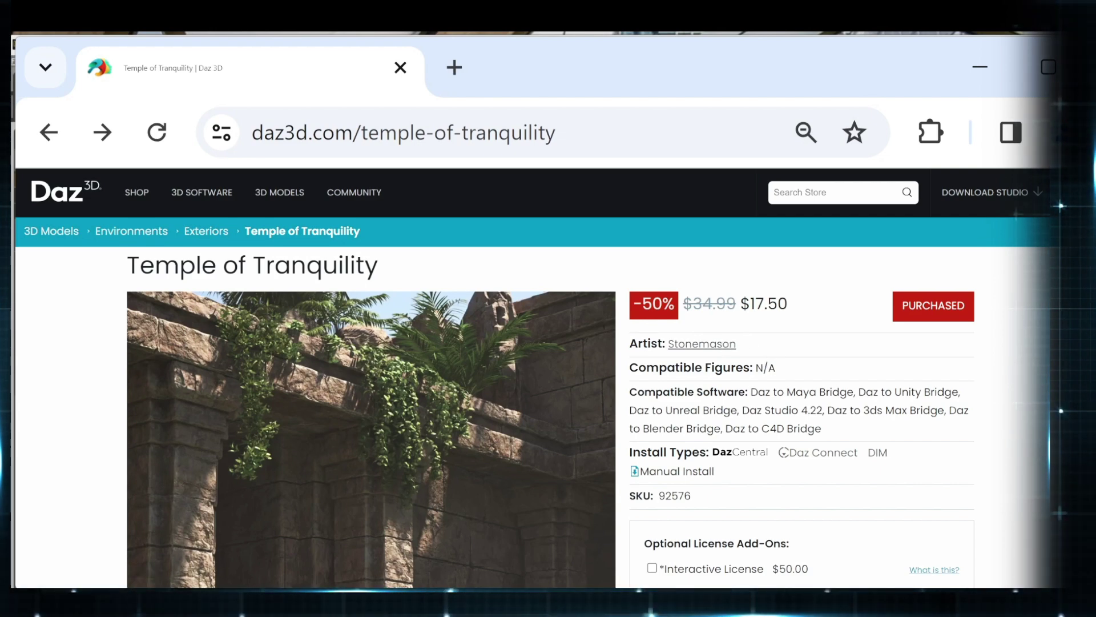
- Examine the Temple of Tranquility product page in the browser and go through its gallery of promotional images
{"action": "scroll", "coordinate": [548, 417], "scroll_direction": "down", "scroll_amount": 5}
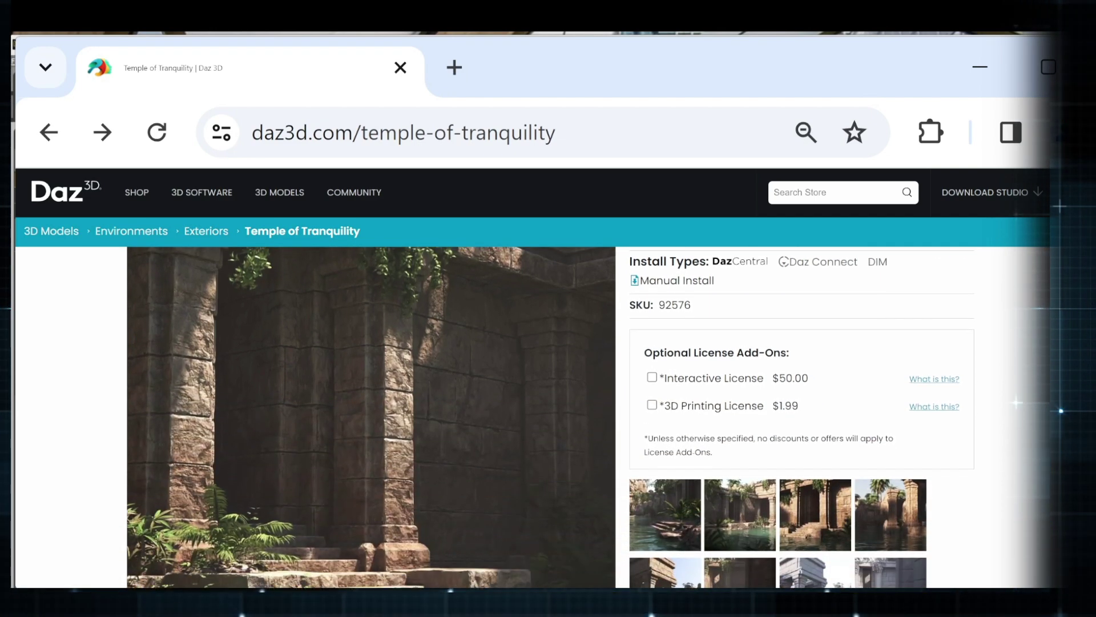
{"action": "scroll", "coordinate": [548, 417], "scroll_direction": "down", "scroll_amount": 3}
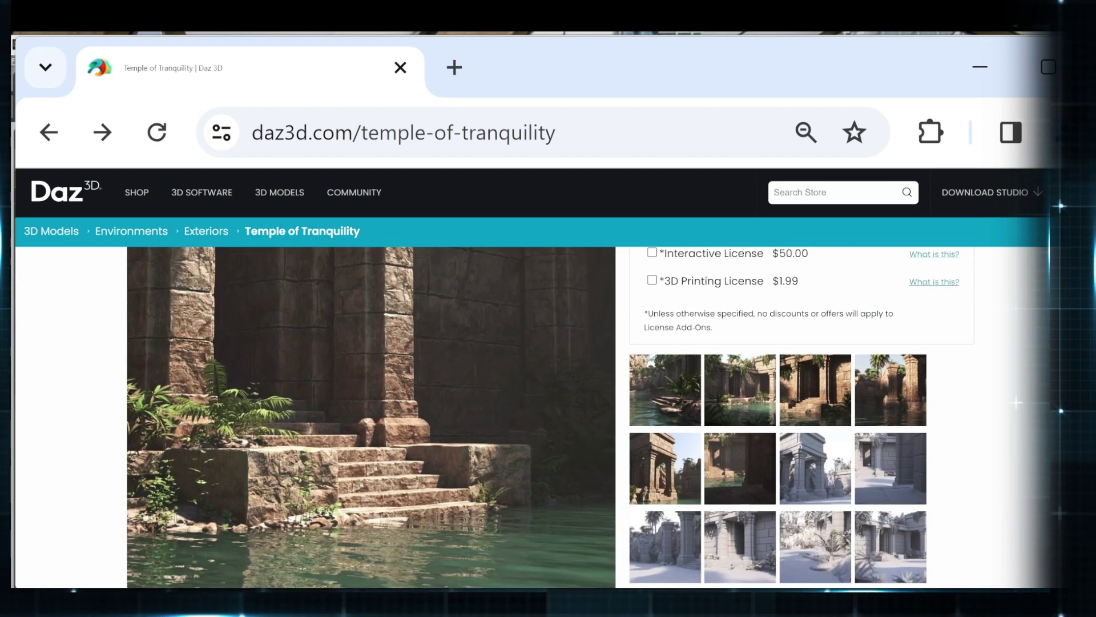
{"action": "scroll", "coordinate": [548, 417], "scroll_direction": "down", "scroll_amount": 1}
{"action": "scroll", "coordinate": [548, 416], "scroll_direction": "up", "scroll_amount": 3}
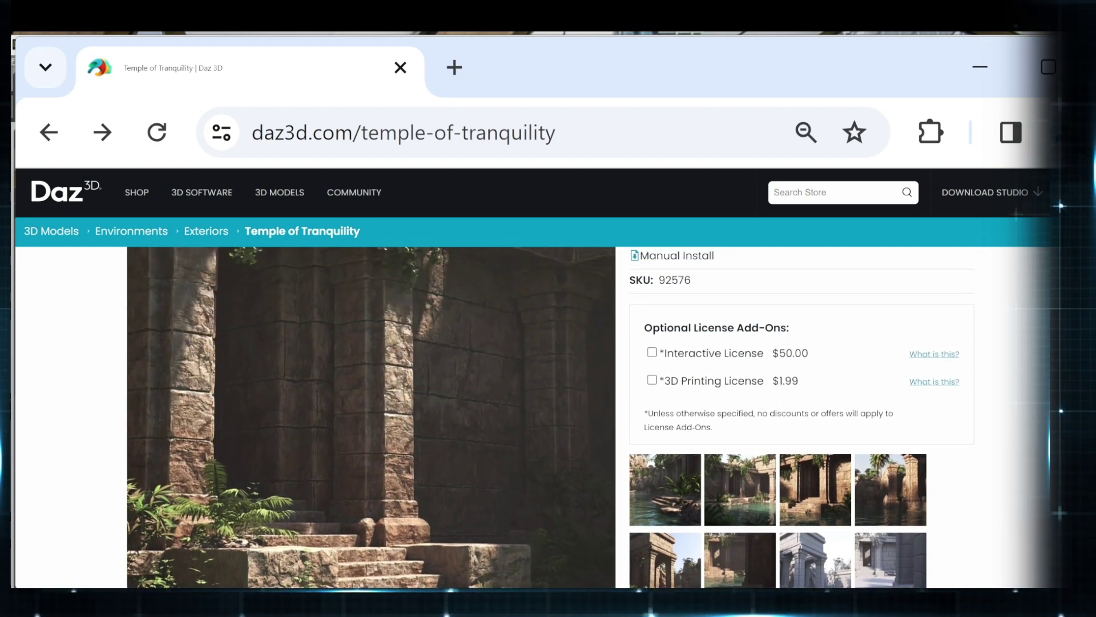
{"action": "left_click", "coordinate": [665, 476]}
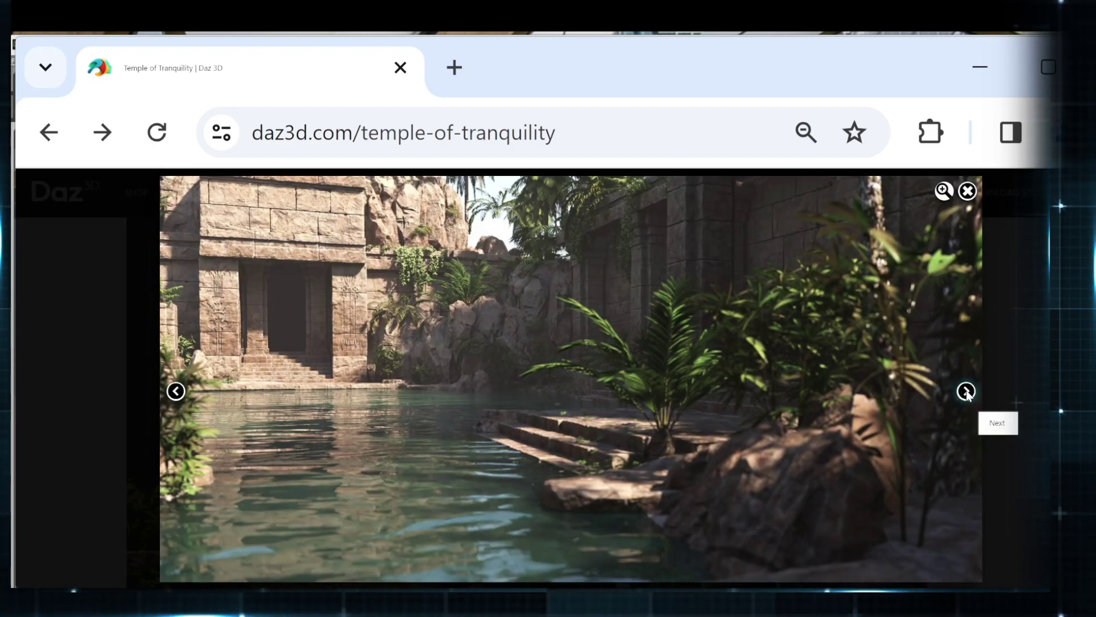
{"action": "left_click", "coordinate": [966, 392]}
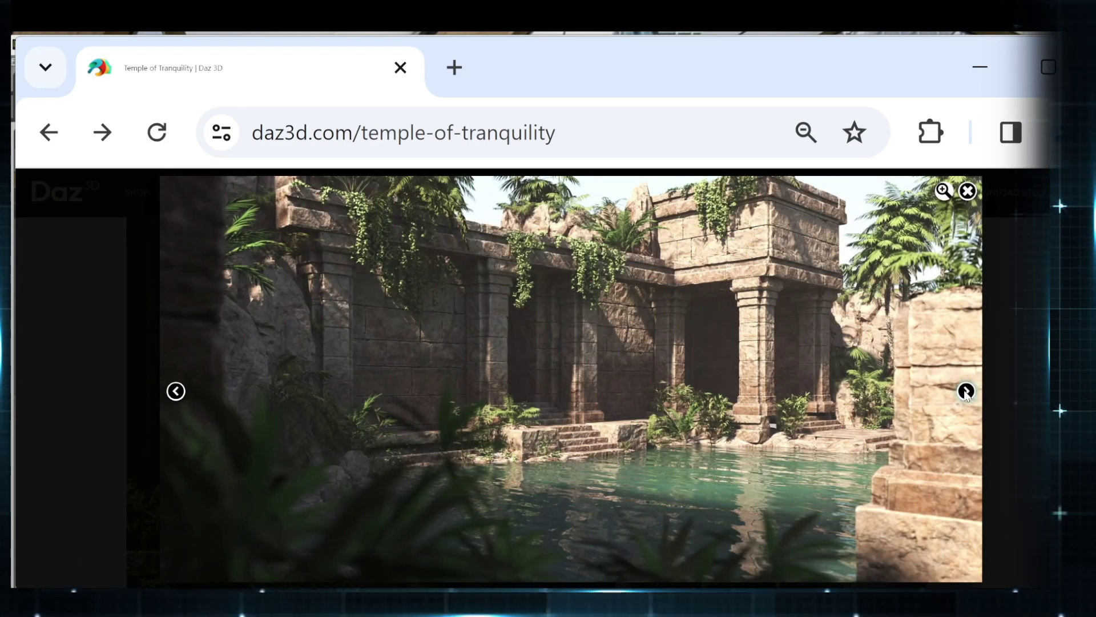
{"action": "left_click", "coordinate": [965, 392]}
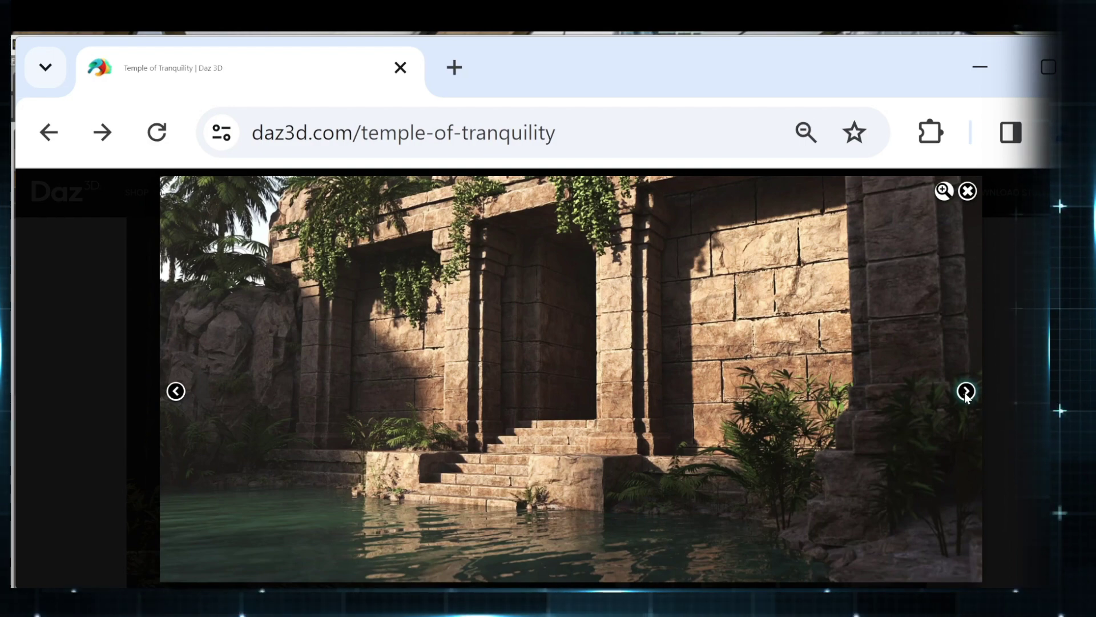
{"action": "left_click", "coordinate": [965, 392]}
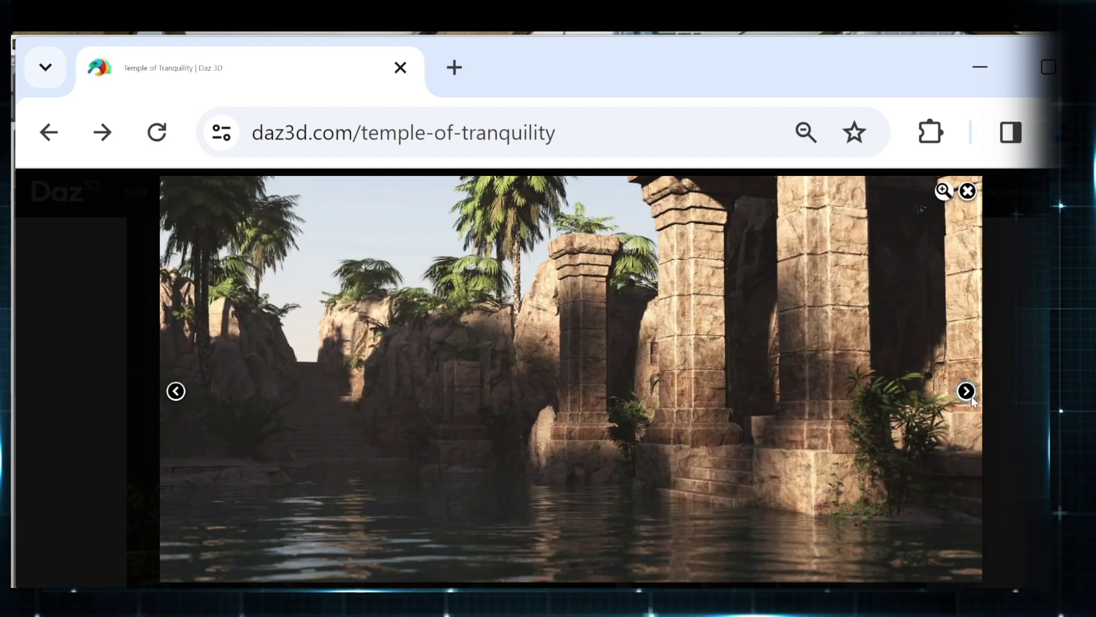
{"action": "left_click", "coordinate": [966, 392]}
{"action": "left_click", "coordinate": [966, 391]}
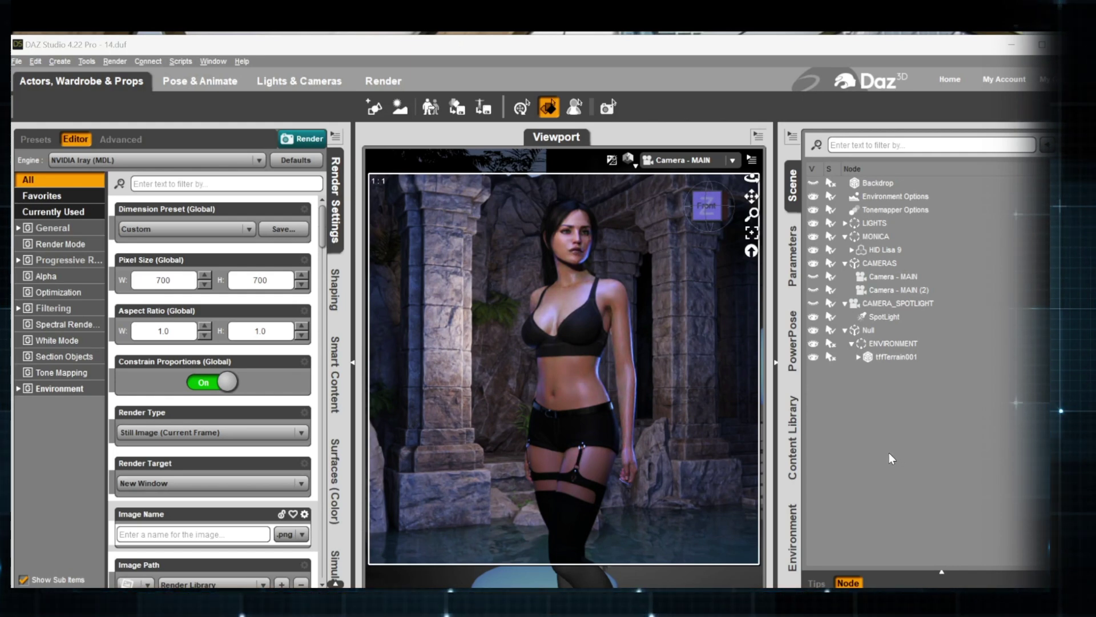
- Hide the SpotLight under CAMERA_SPOTLIGHT to see the figure rendered without its light
{"action": "left_click", "coordinate": [872, 314]}
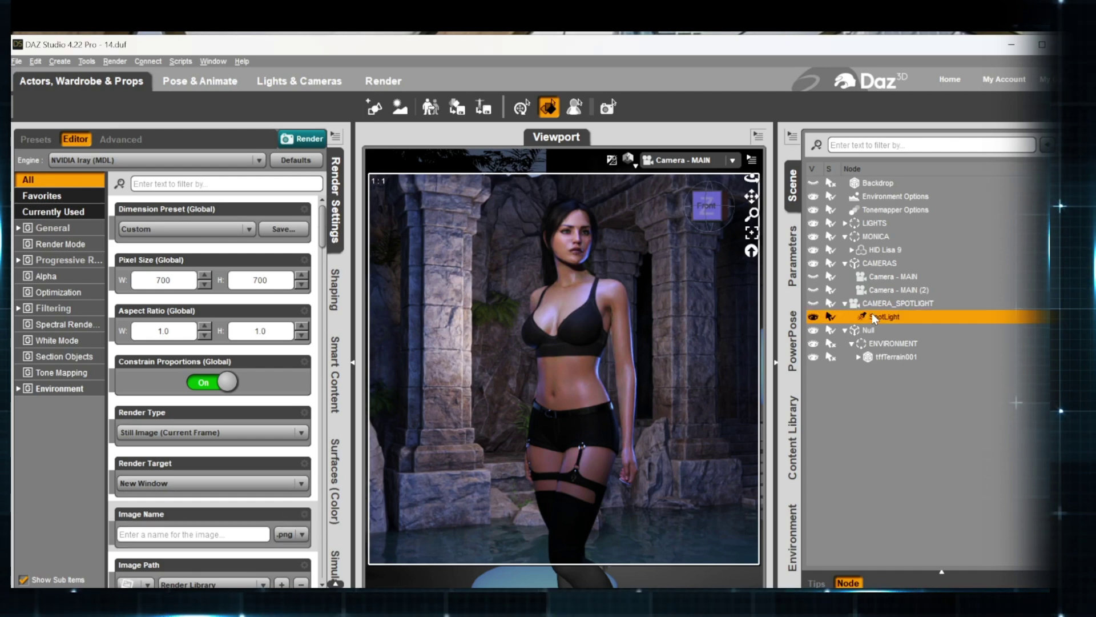
{"action": "left_click", "coordinate": [813, 318]}
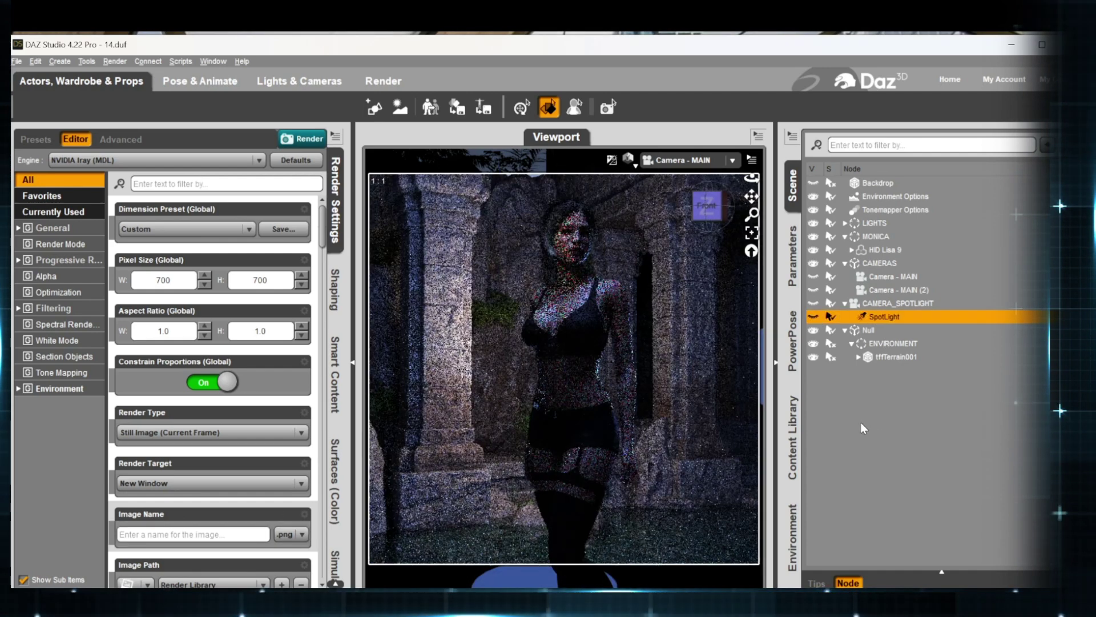
{"action": "left_click", "coordinate": [861, 423]}
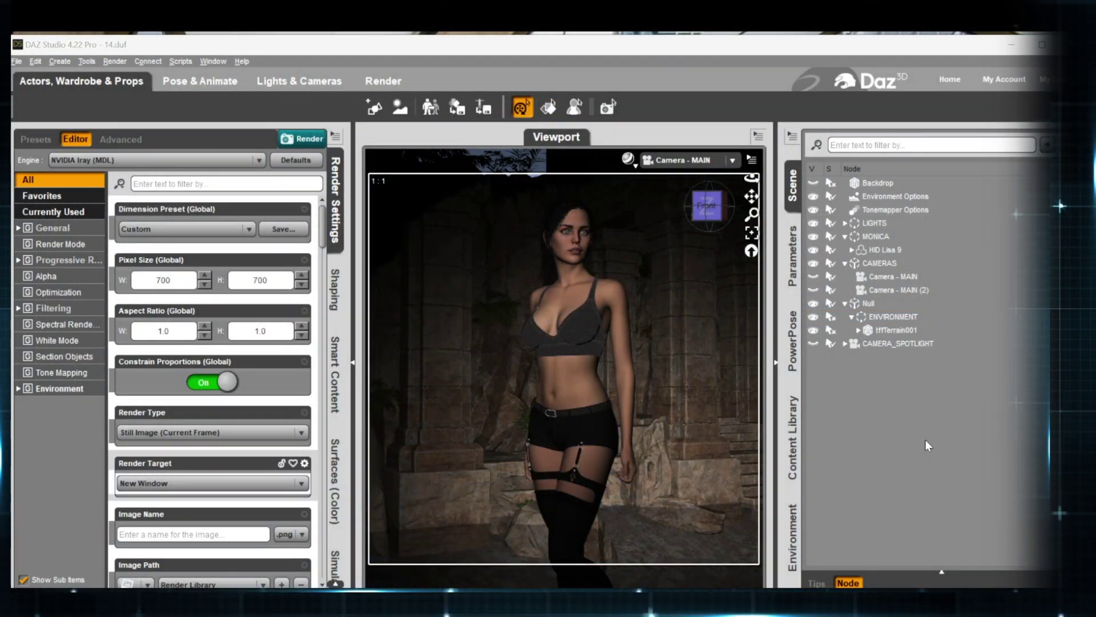
- Delete the CAMERA_SPOTLIGHT camera from the scene
{"action": "left_click", "coordinate": [877, 343]}
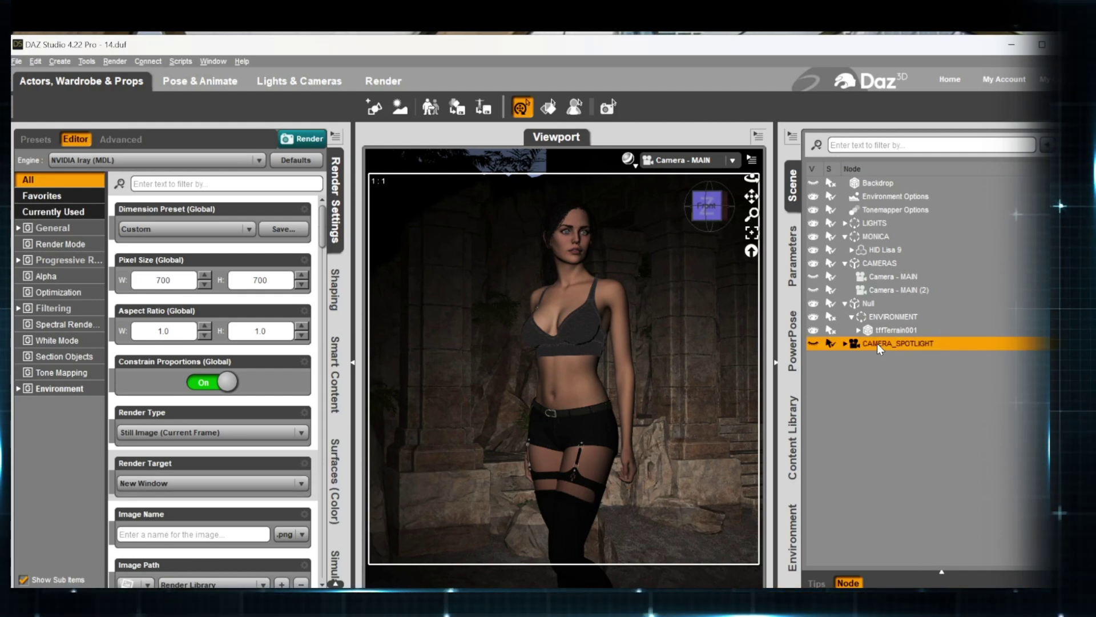
{"action": "key", "text": "Delete"}
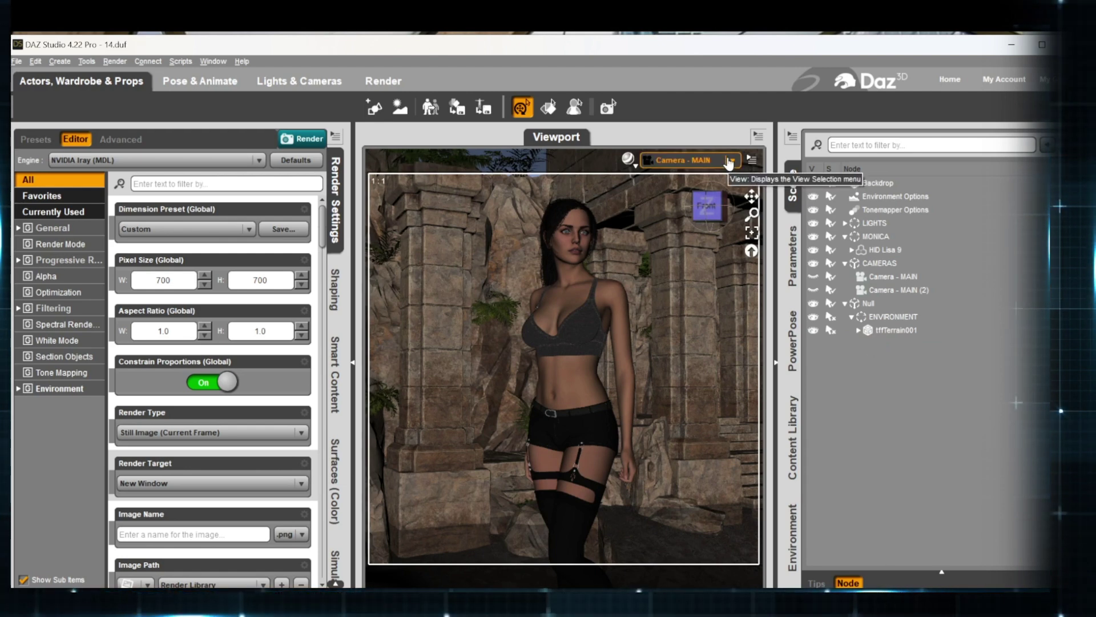
- Switch the viewport to Perspective View and frame the female figure from slightly above, with the stone stairs behind her
{"action": "left_click", "coordinate": [727, 164]}
{"action": "left_click", "coordinate": [720, 167]}
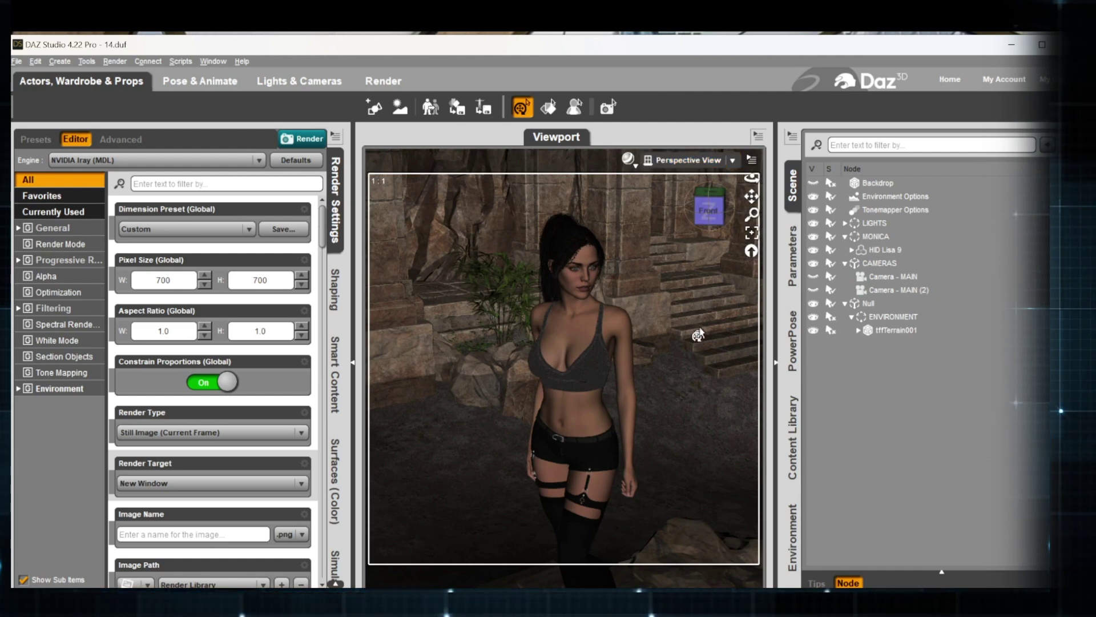
{"action": "scroll", "coordinate": [697, 337], "scroll_direction": "down", "scroll_amount": 2}
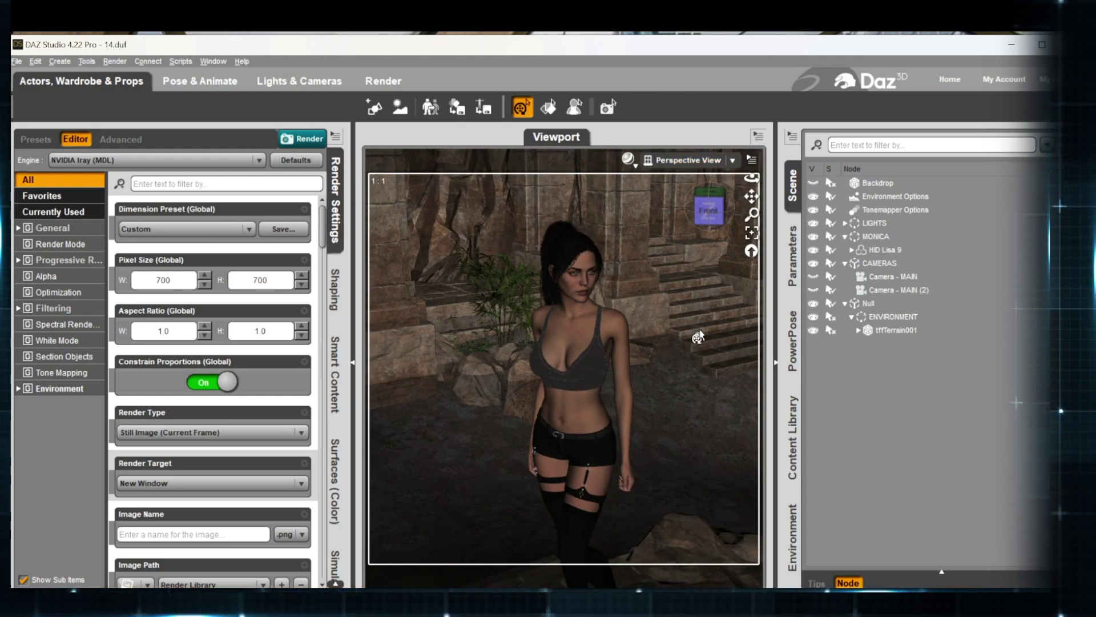
{"action": "left_click_drag", "start_coordinate": [706, 222], "coordinate": [751, 197]}
{"action": "scroll", "coordinate": [637, 284], "scroll_direction": "up", "scroll_amount": 2}
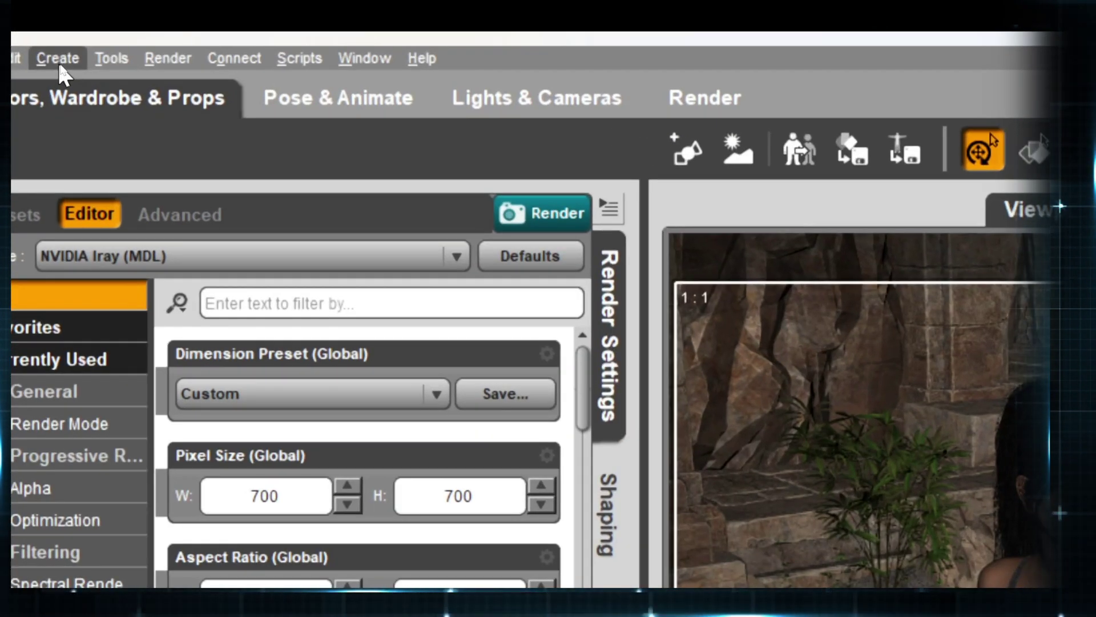
- Create a new spotlight named SpotLight that applies the active viewport transforms of the Perspective View
{"action": "left_click", "coordinate": [58, 58]}
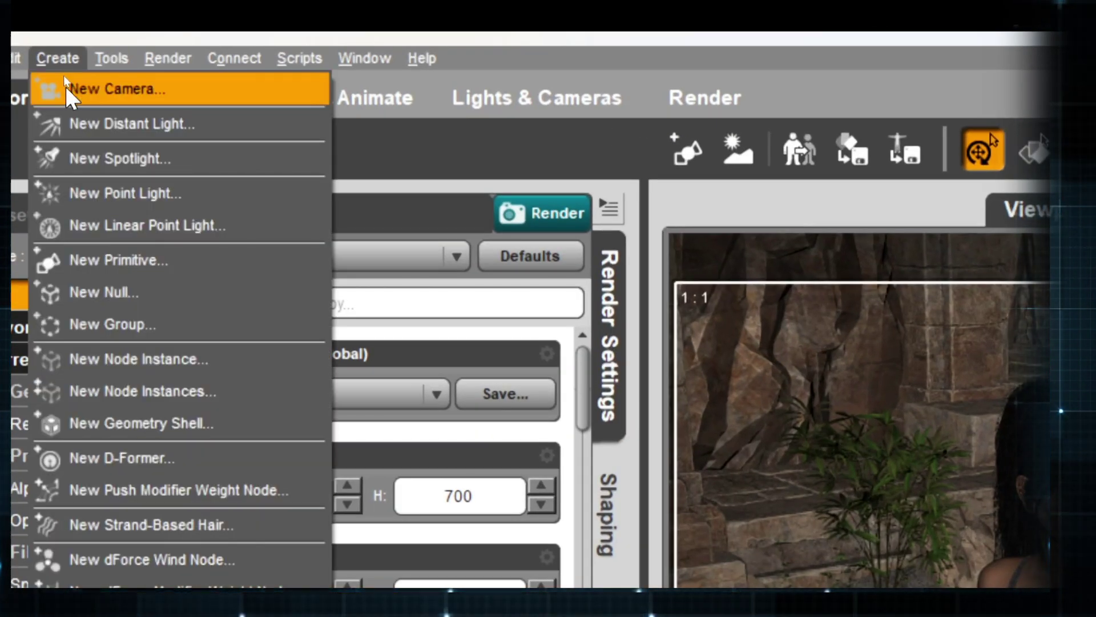
{"action": "left_click", "coordinate": [109, 163]}
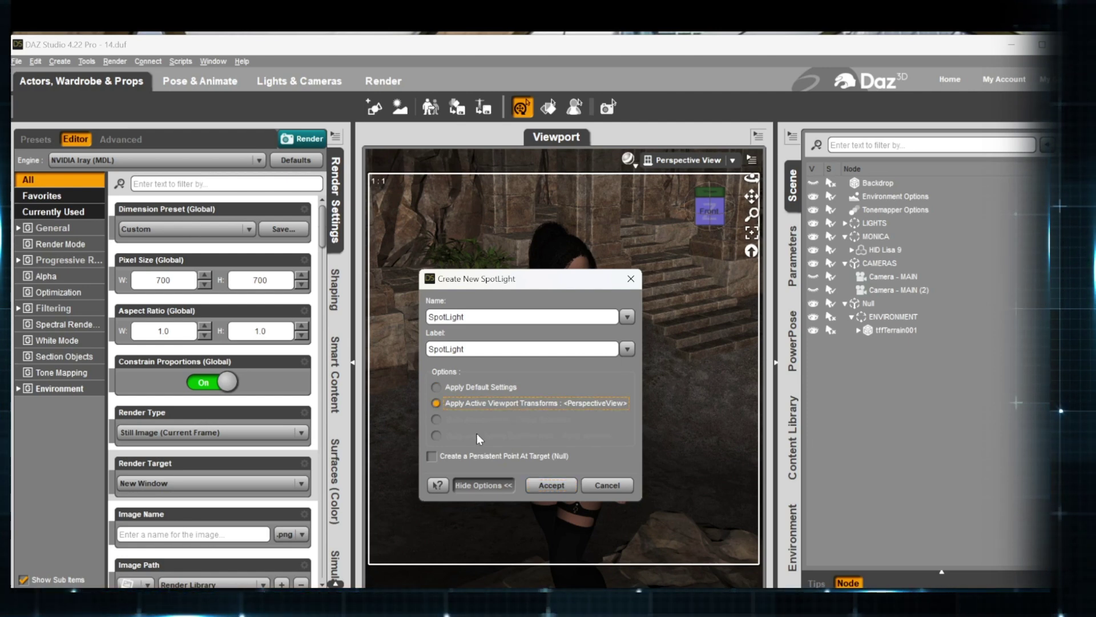
{"action": "left_click", "coordinate": [550, 486]}
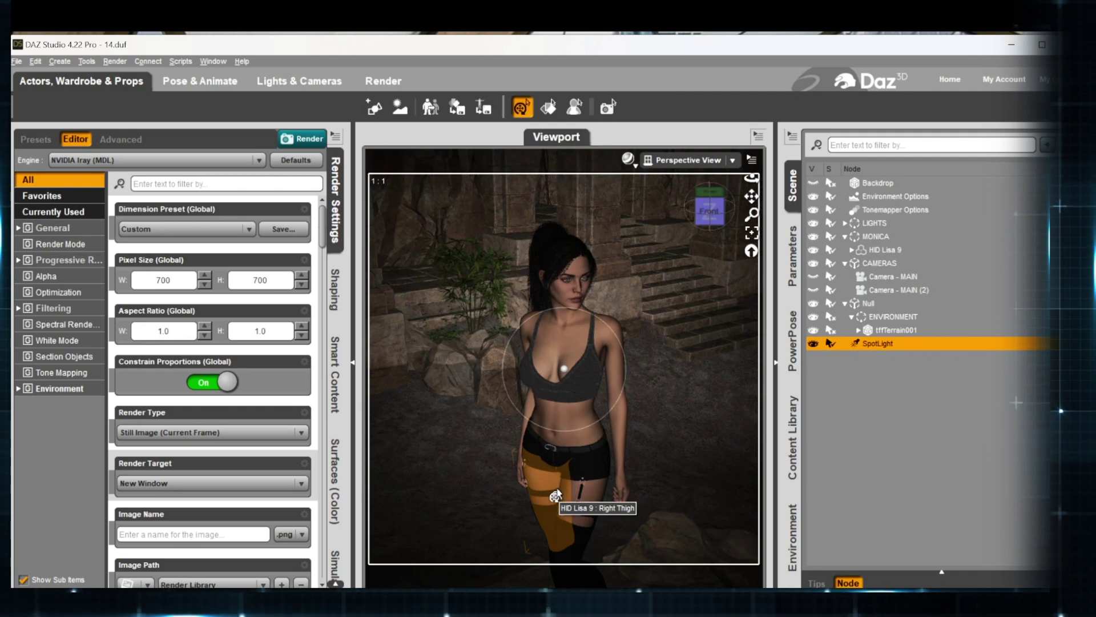
- Set the SpotLight's Luminous Flux (Lumen) to 50000 in its photometric light parameters
{"action": "left_click", "coordinate": [793, 278]}
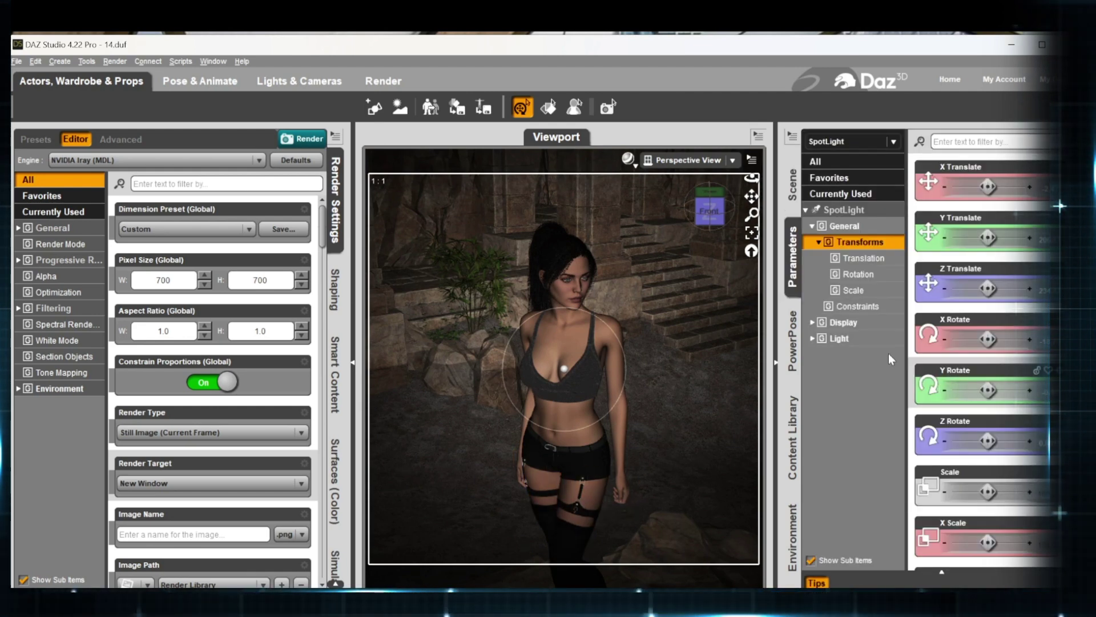
{"action": "left_click", "coordinate": [839, 339]}
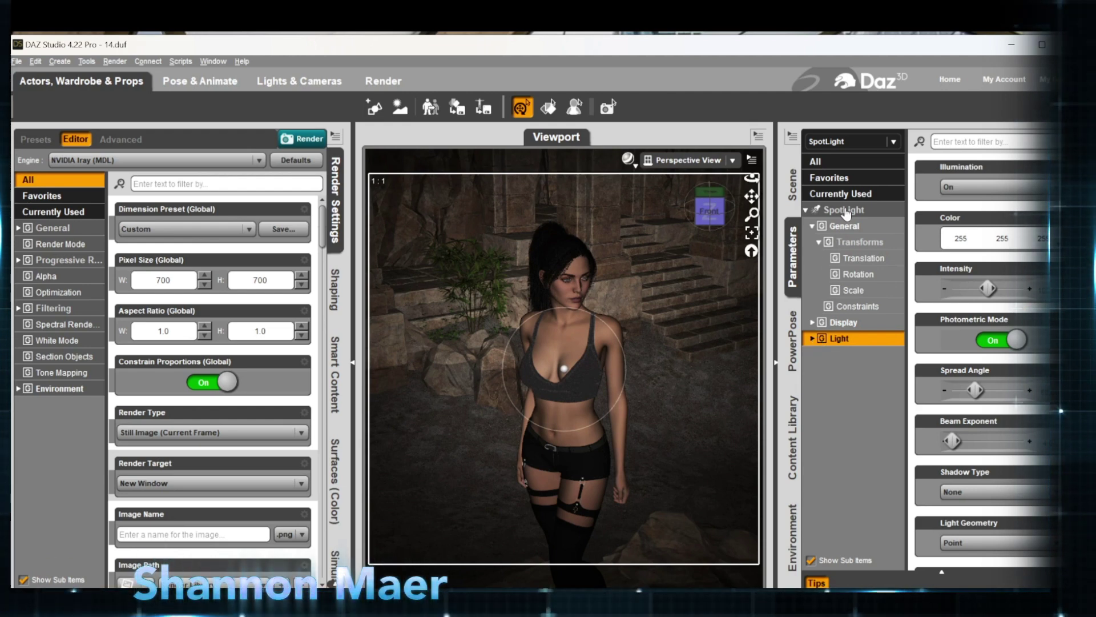
{"action": "left_click", "coordinate": [843, 322]}
{"action": "left_click", "coordinate": [839, 339]}
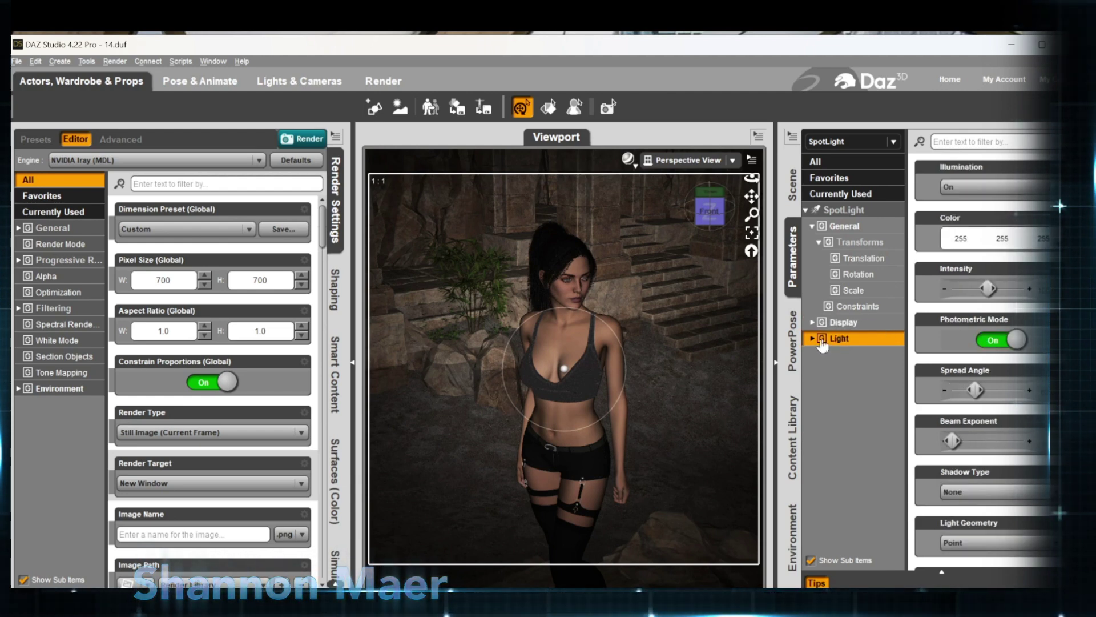
{"action": "left_click", "coordinate": [813, 338]}
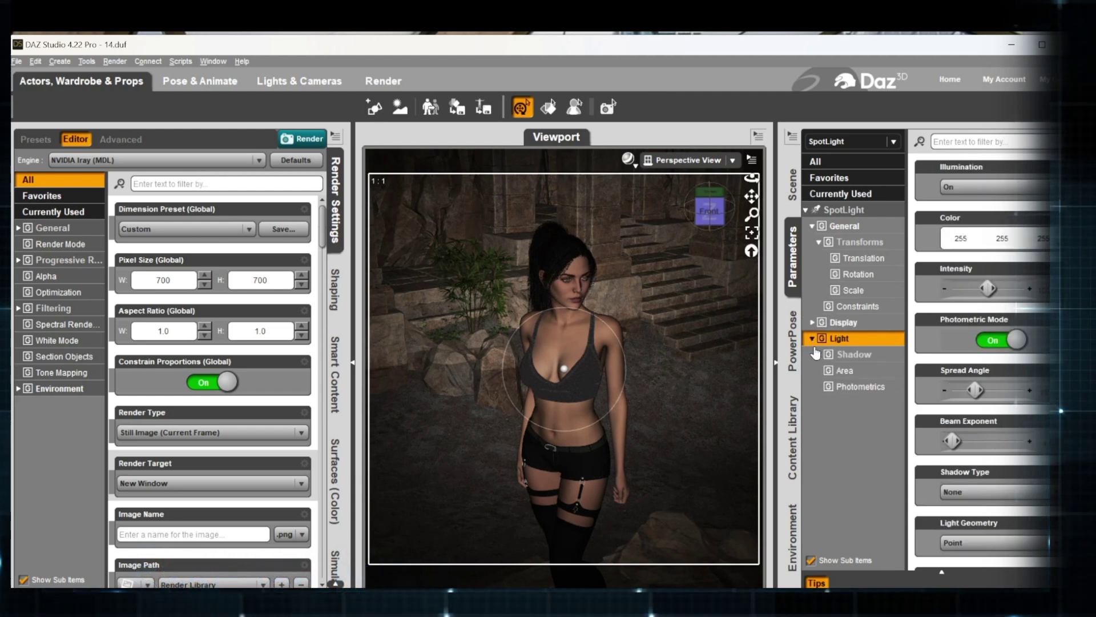
{"action": "left_click", "coordinate": [855, 387]}
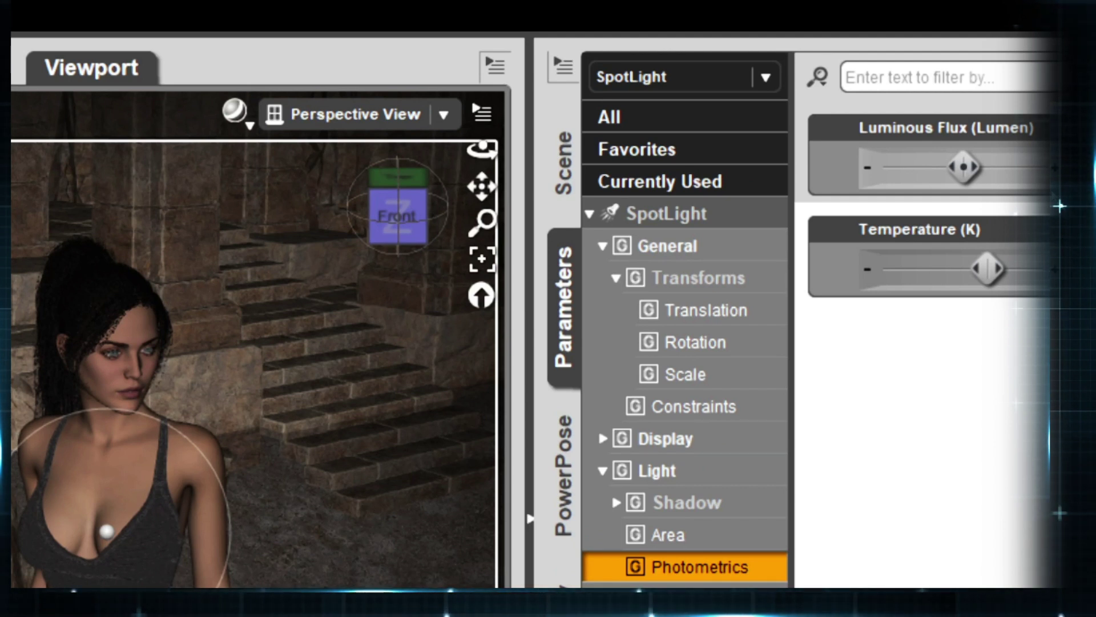
{"action": "left_click", "coordinate": [990, 168]}
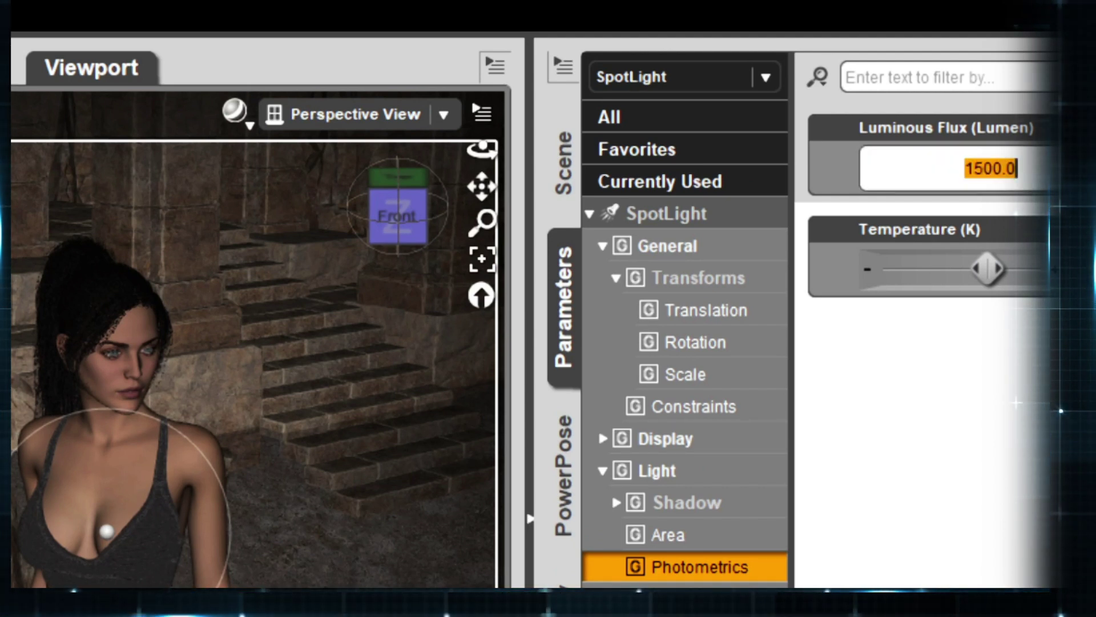
{"action": "type", "text": "50"}
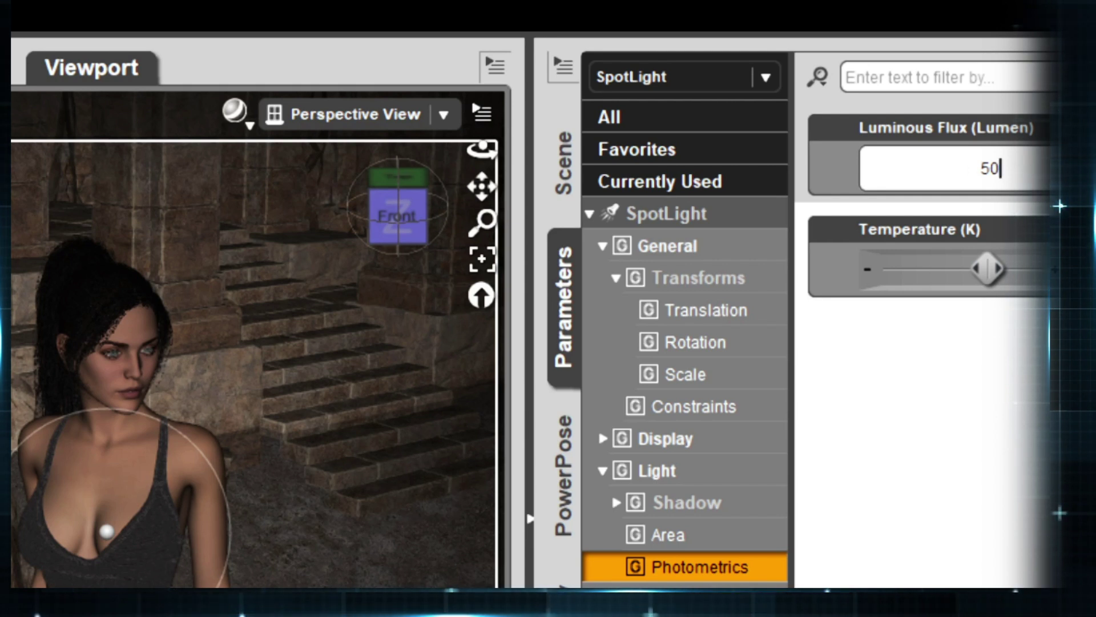
{"action": "type", "text": "000"}
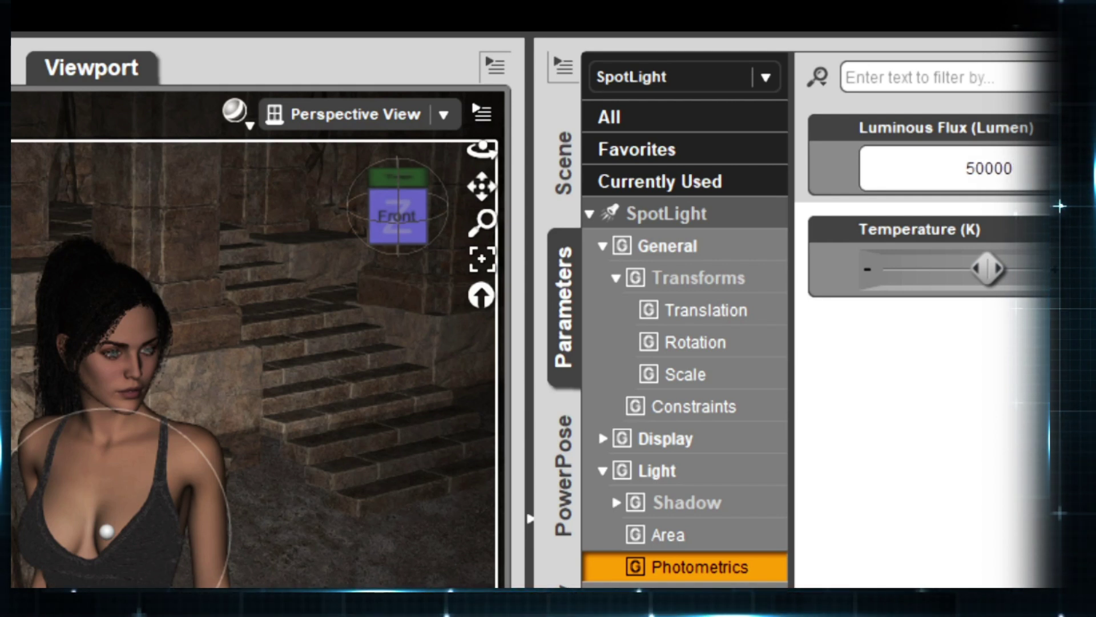
{"action": "key", "text": "Return"}
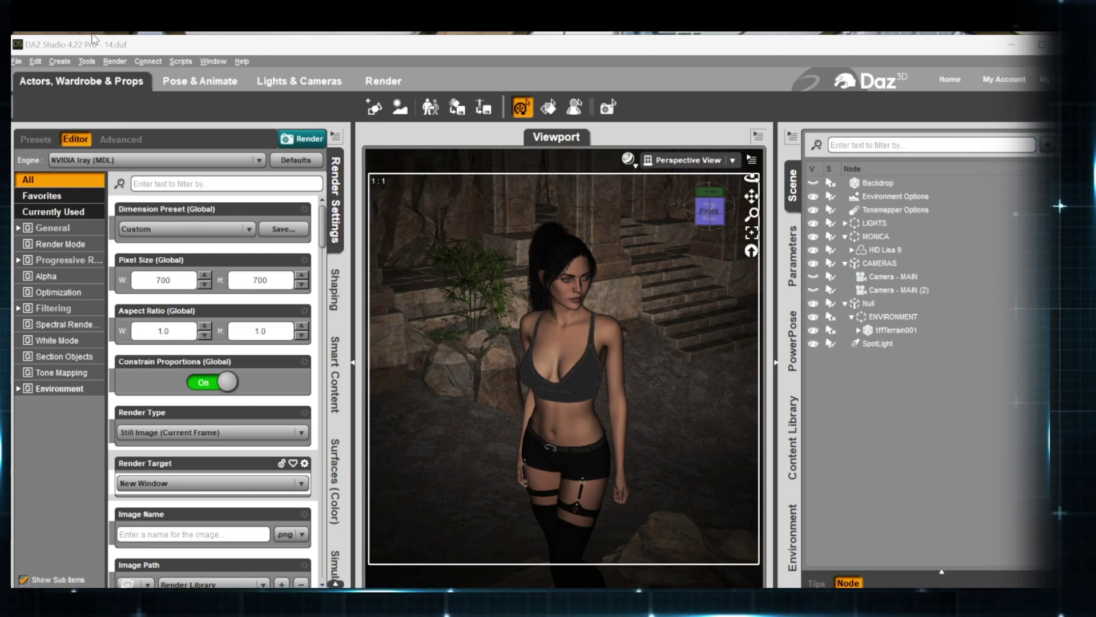
- Create a new camera labelled Camera that copies the active Perspective View
{"action": "left_click", "coordinate": [61, 61]}
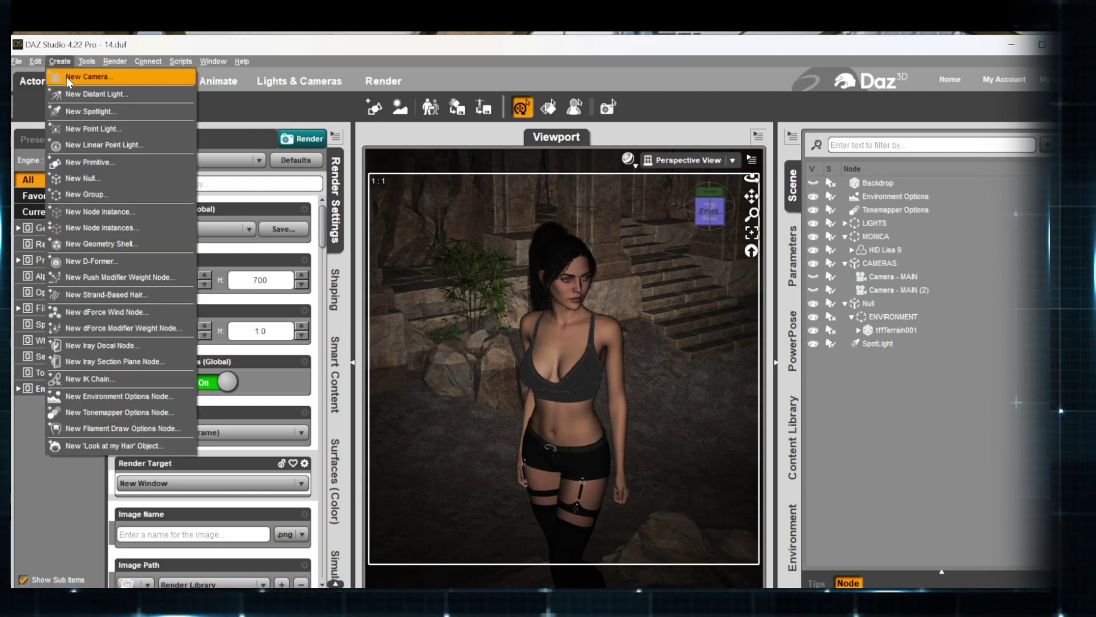
{"action": "left_click", "coordinate": [66, 76]}
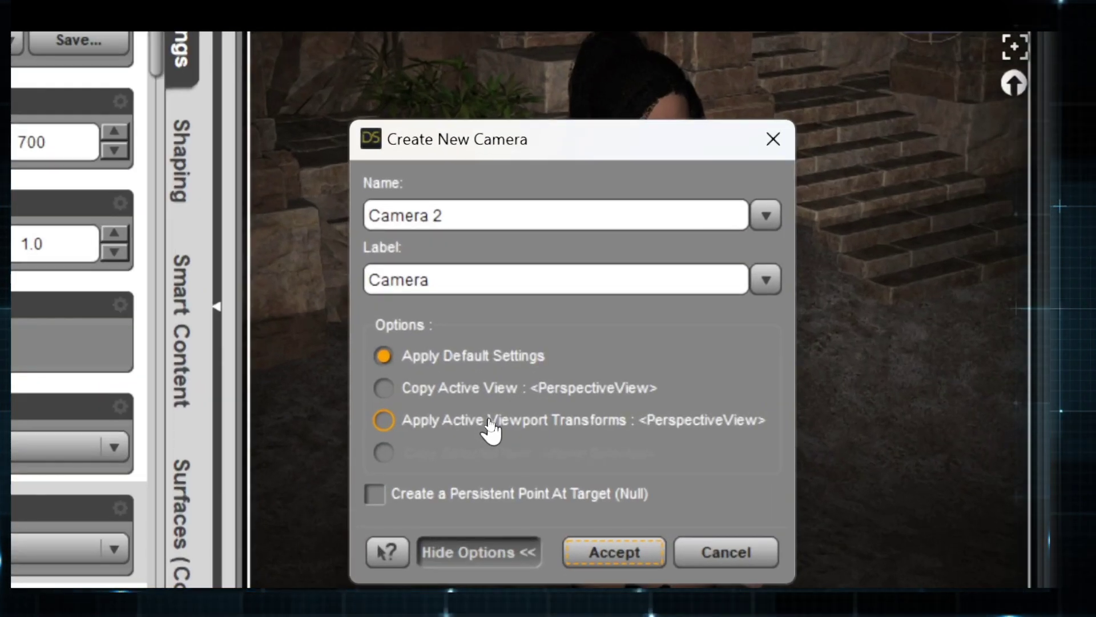
{"action": "left_click", "coordinate": [429, 376]}
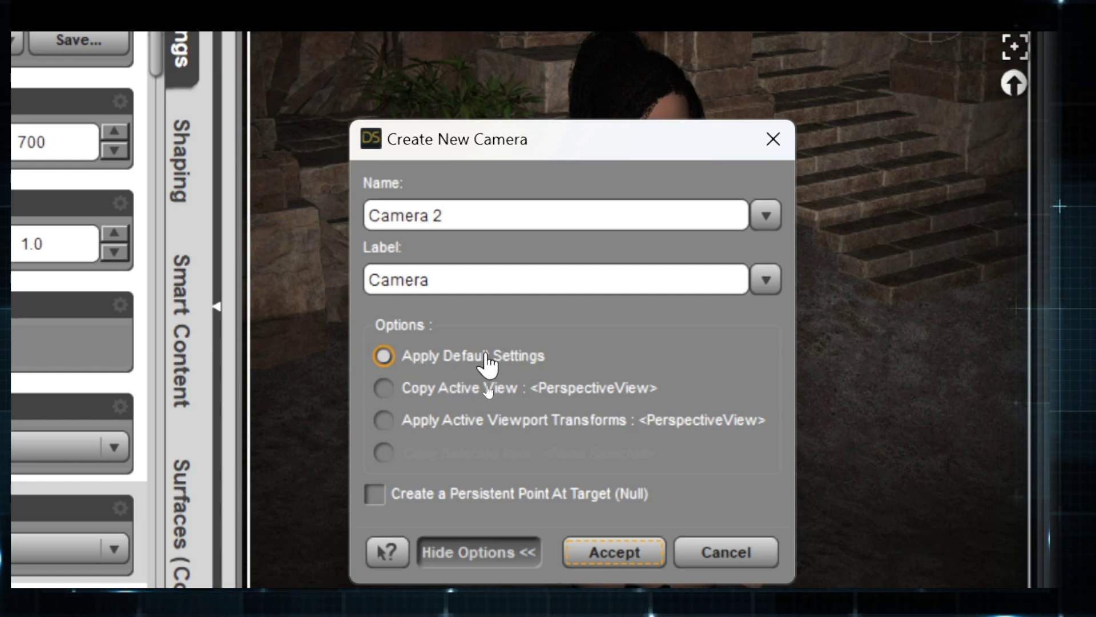
{"action": "left_click", "coordinate": [384, 389]}
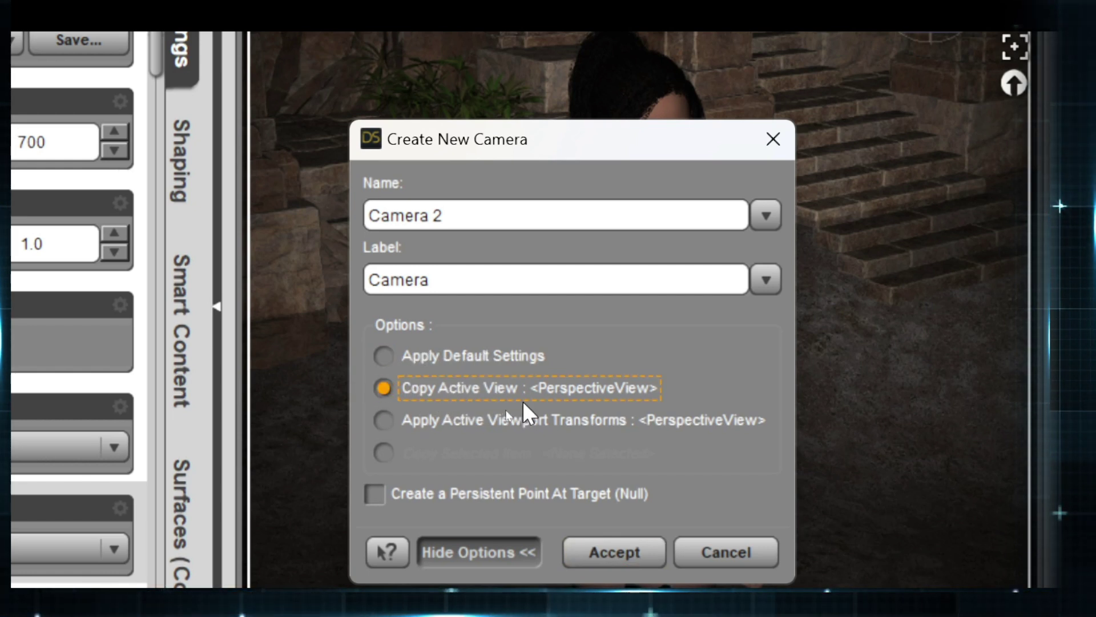
{"action": "left_click", "coordinate": [619, 551]}
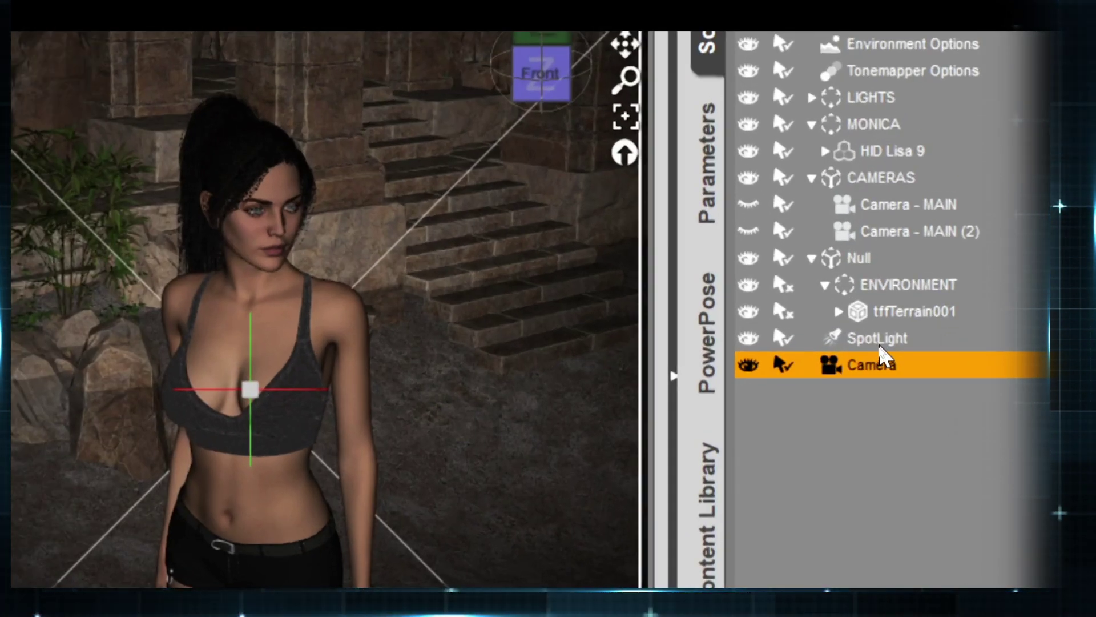
- Parent the SpotLight to the new Camera in the scene hierarchy
{"action": "left_click", "coordinate": [868, 336]}
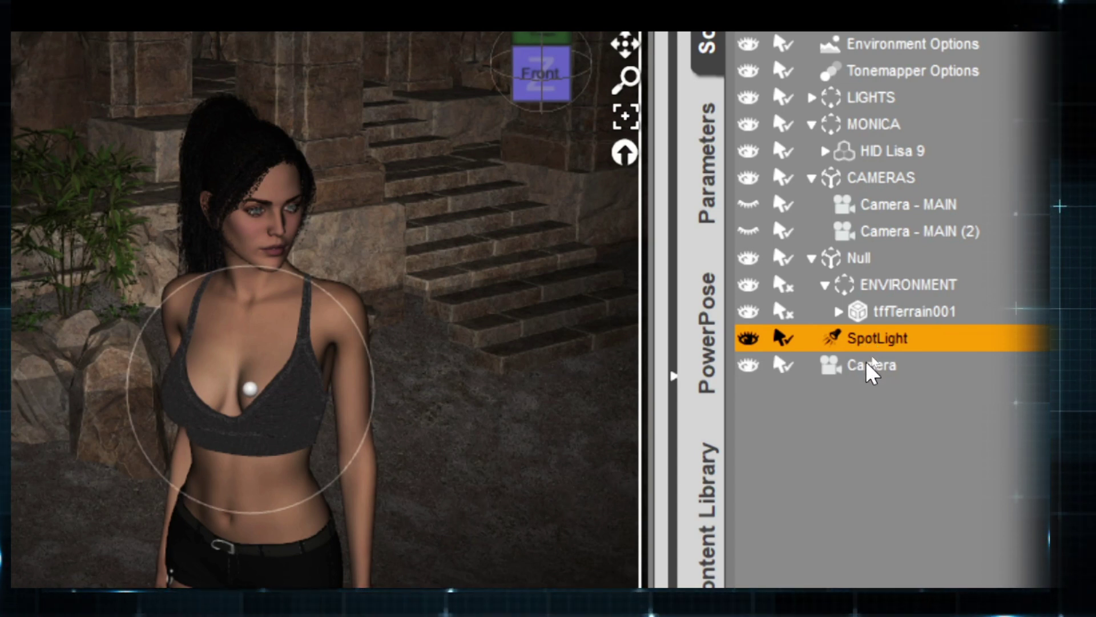
{"action": "left_click", "coordinate": [871, 364]}
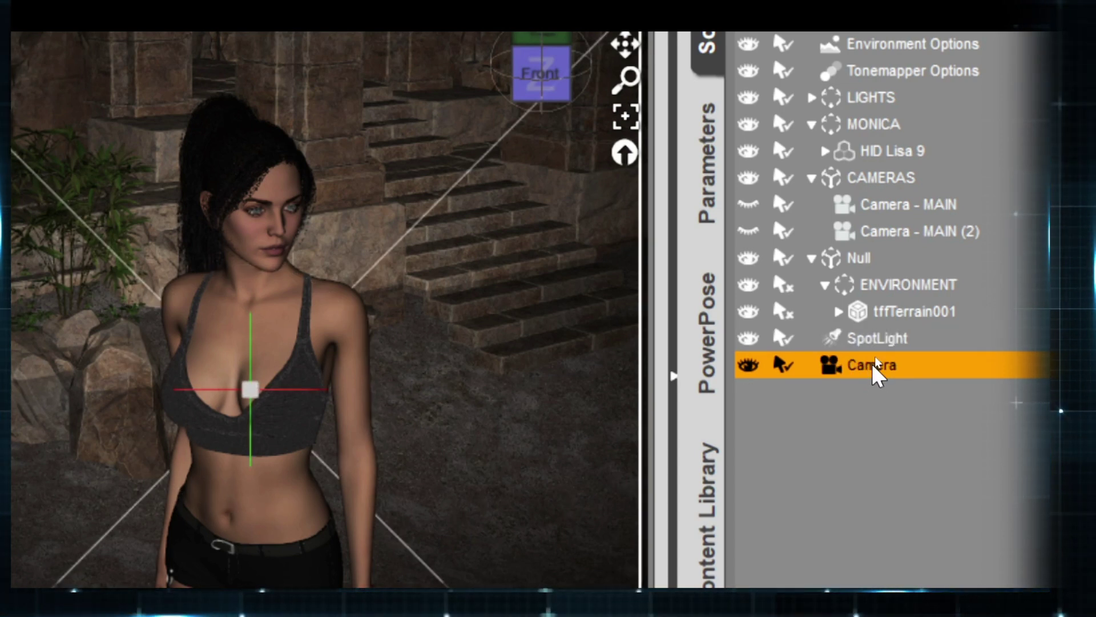
{"action": "left_click", "coordinate": [860, 339]}
{"action": "left_click_drag", "start_coordinate": [860, 343], "coordinate": [871, 372]}
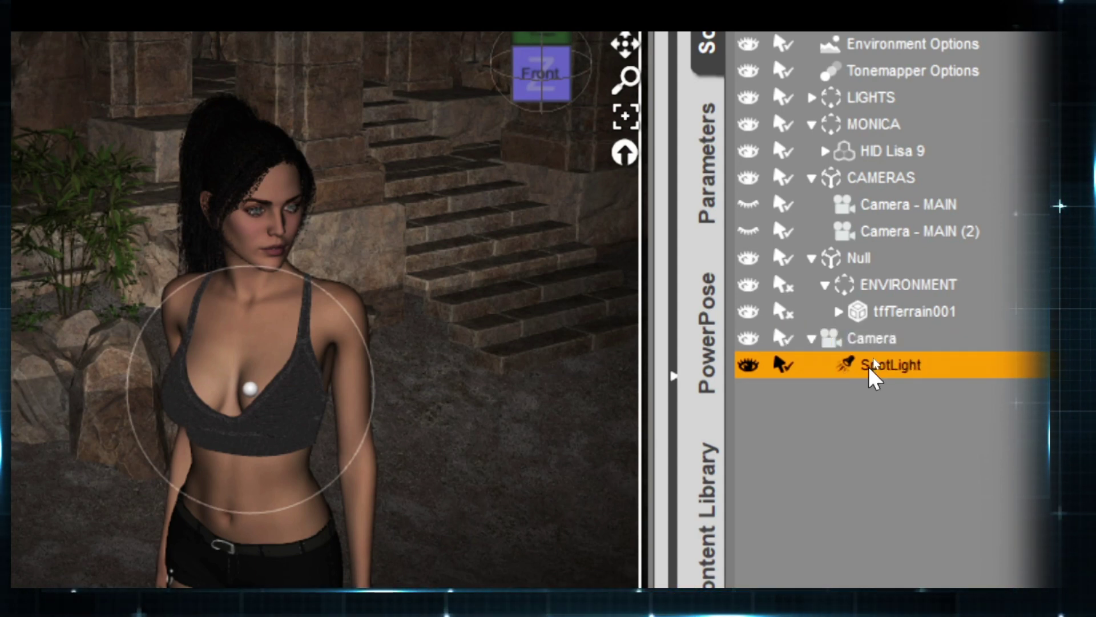
{"action": "left_click", "coordinate": [869, 342]}
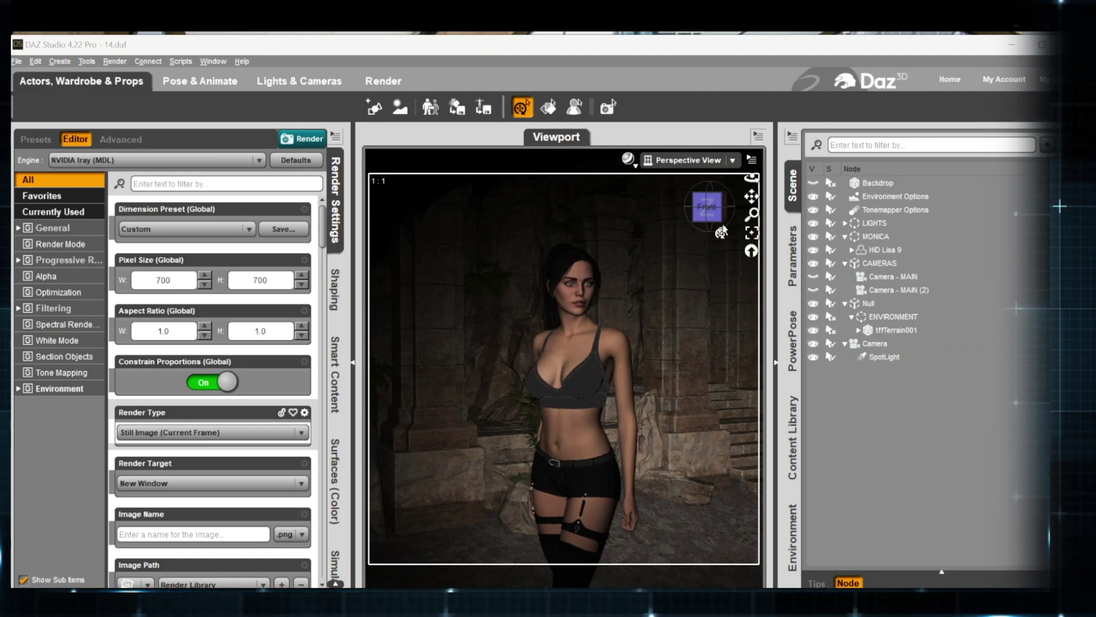
- Hide the ENVIRONMENT group and examine the wireframes of the new camera and its spotlight from the side
{"action": "mouse_move", "coordinate": [710, 215]}
{"action": "left_mouse_down"}
{"action": "mouse_move", "coordinate": [684, 215]}
{"action": "mouse_move", "coordinate": [707, 215]}
{"action": "left_mouse_up"}
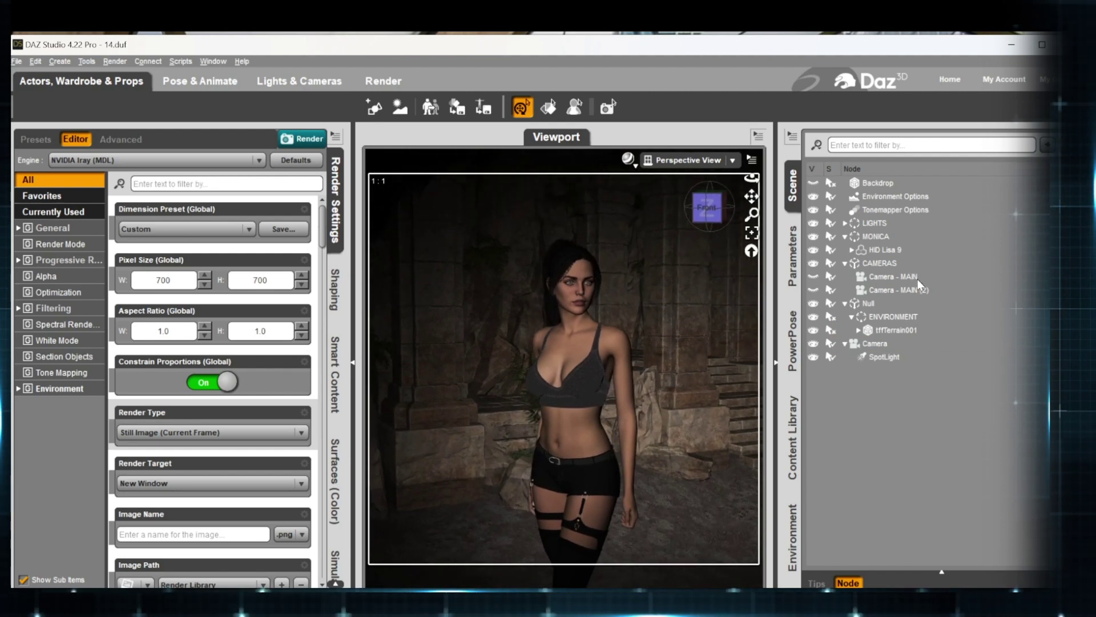
{"action": "left_click", "coordinate": [872, 318]}
{"action": "left_click", "coordinate": [813, 318]}
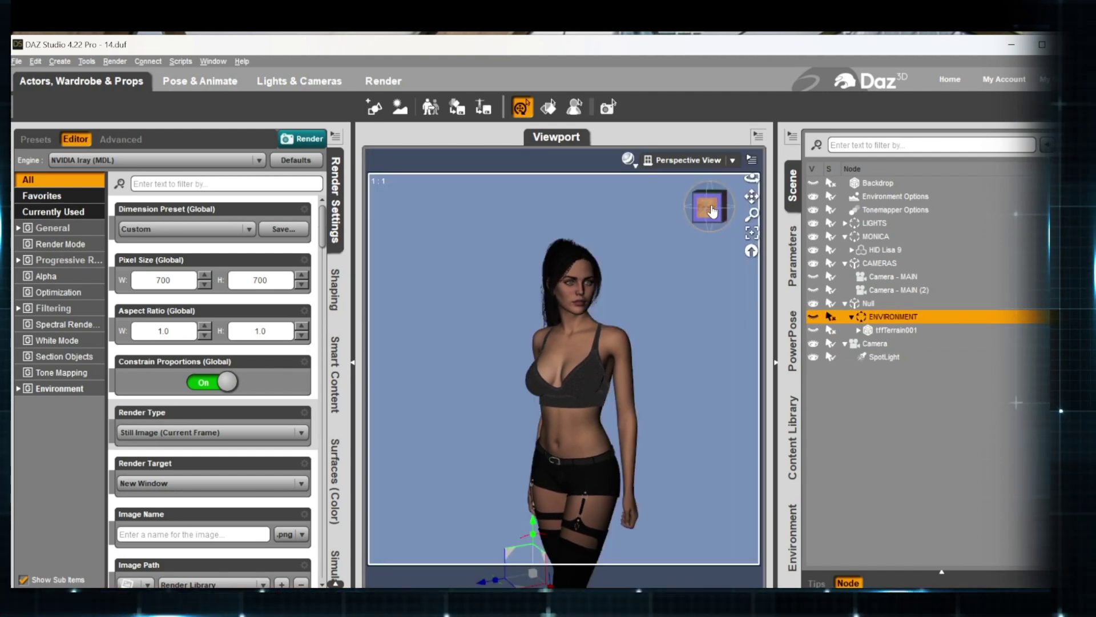
{"action": "left_click_drag", "start_coordinate": [712, 211], "coordinate": [543, 214]}
{"action": "left_click_drag", "start_coordinate": [710, 213], "coordinate": [845, 235]}
{"action": "scroll", "coordinate": [752, 199], "scroll_direction": "up", "scroll_amount": 2}
{"action": "left_click_drag", "start_coordinate": [710, 211], "coordinate": [861, 216]}
{"action": "scroll", "coordinate": [537, 298], "scroll_direction": "up", "scroll_amount": 2}
{"action": "scroll", "coordinate": [538, 301], "scroll_direction": "up", "scroll_amount": 3}
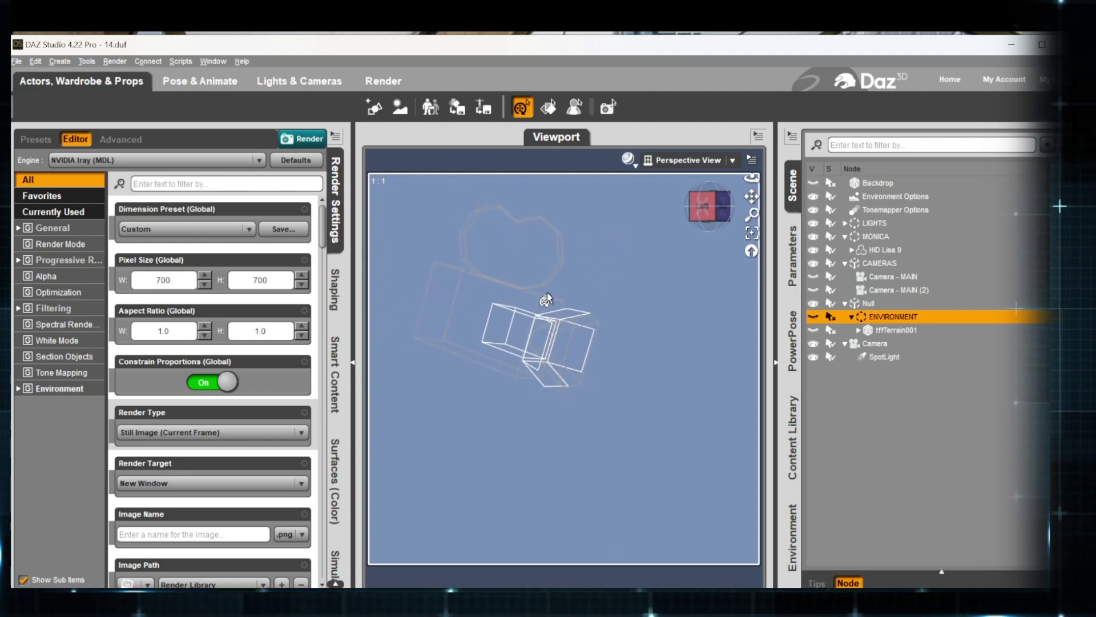
{"action": "left_click_drag", "start_coordinate": [752, 215], "coordinate": [810, 264]}
{"action": "scroll", "coordinate": [609, 359], "scroll_direction": "down", "scroll_amount": 1}
{"action": "left_click", "coordinate": [609, 360]}
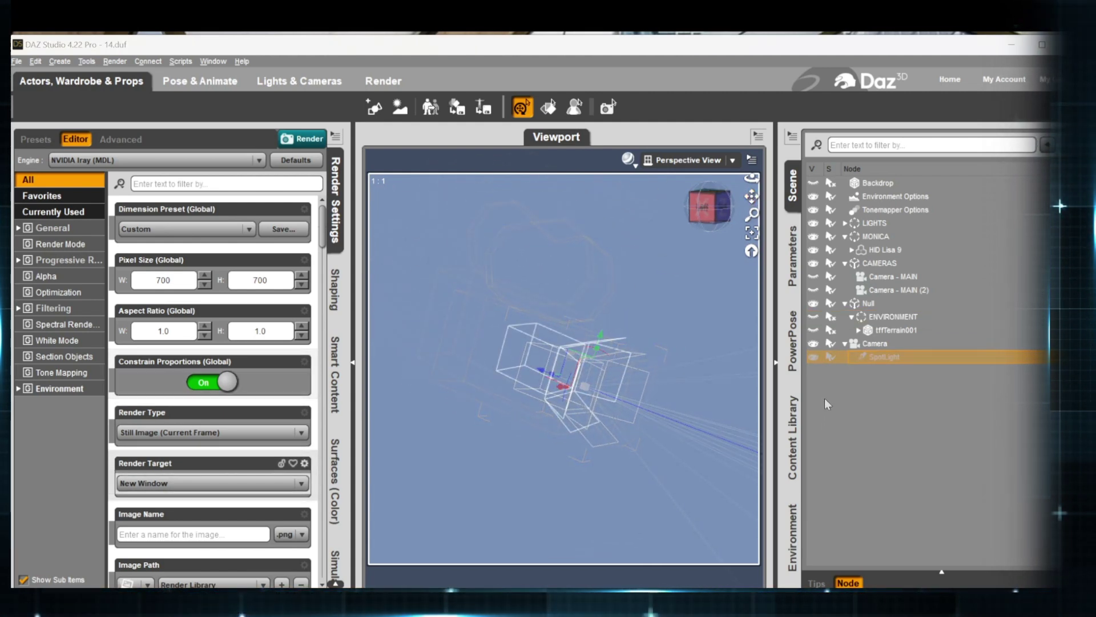
- Rename the new camera that holds the spotlight as CAMERA_SPOTLIGHT
{"action": "left_click", "coordinate": [874, 343]}
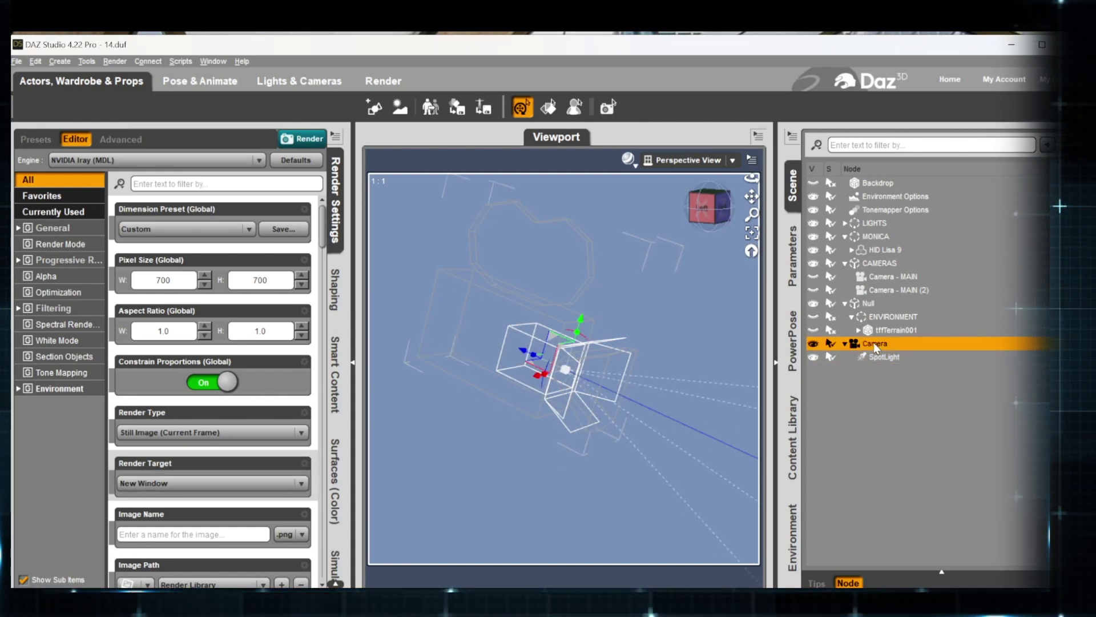
{"action": "double_click", "coordinate": [882, 345]}
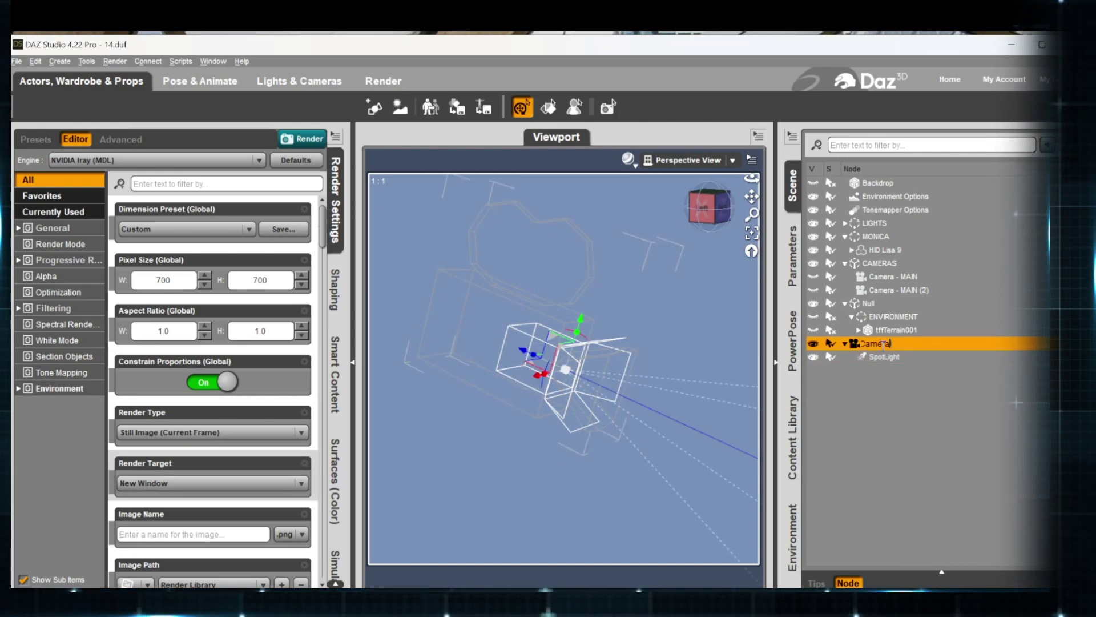
{"action": "key", "text": "BackSpace"}
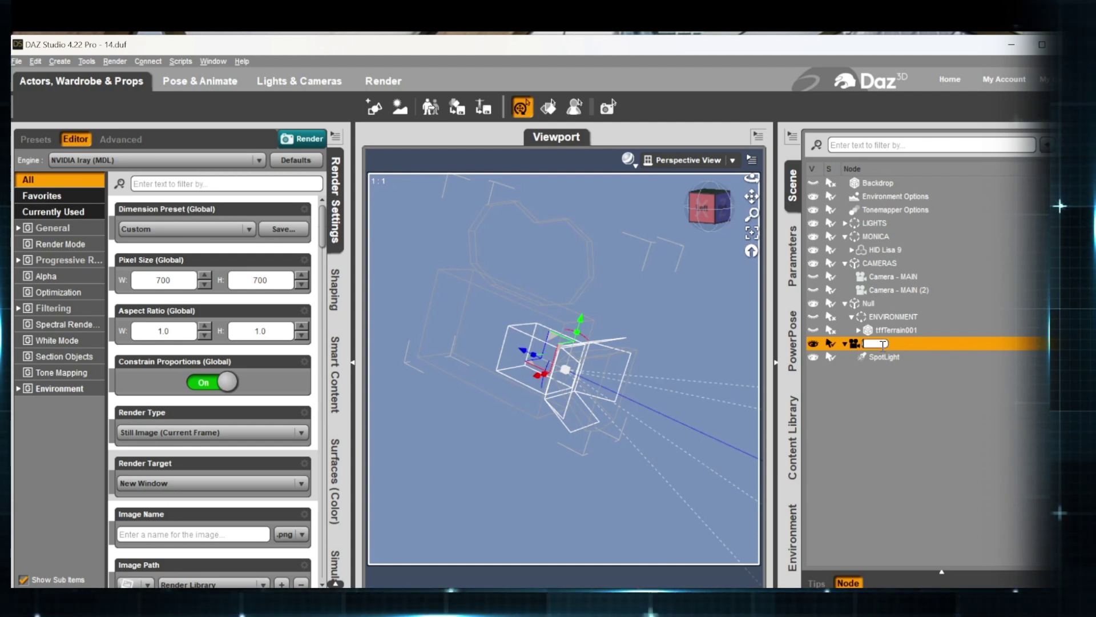
{"action": "type", "text": "C"}
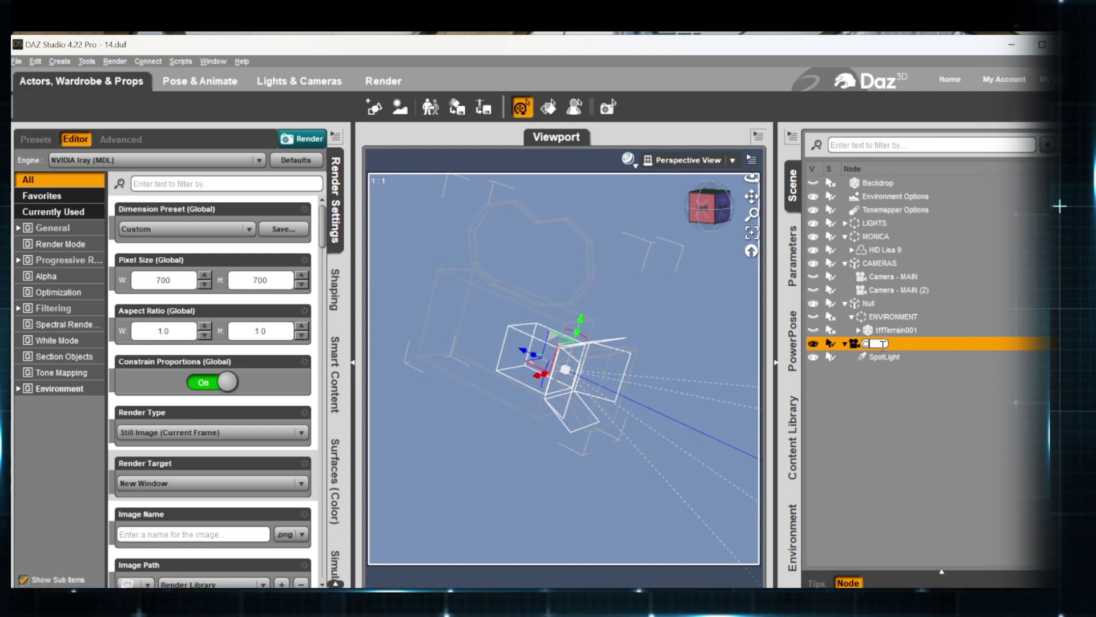
{"action": "type", "text": "AMERA_SPO"}
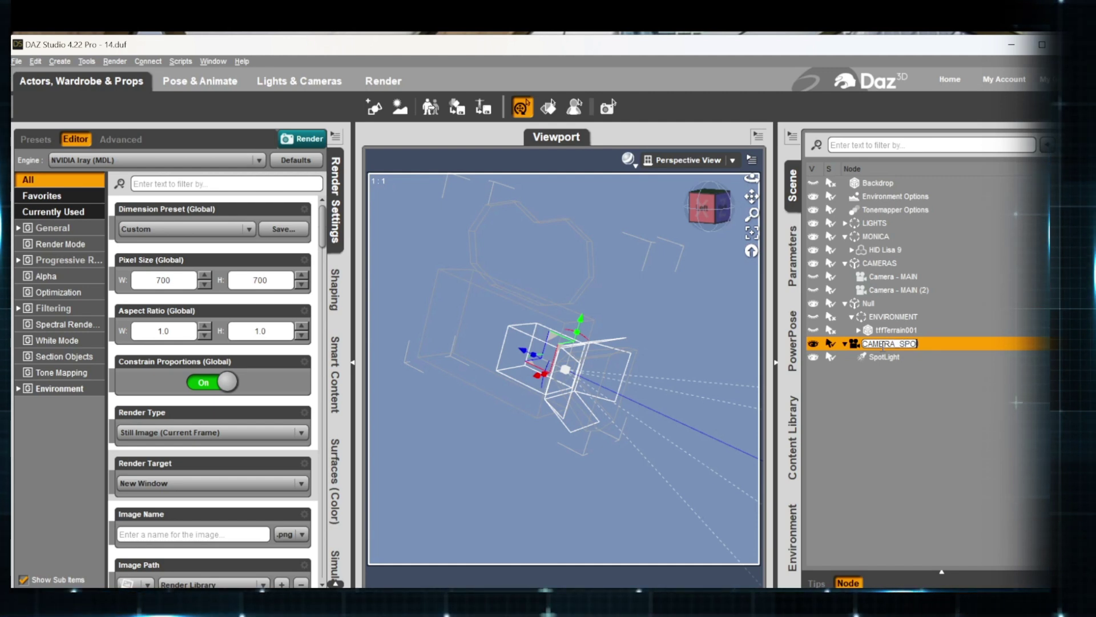
{"action": "type", "text": "TLIGHT"}
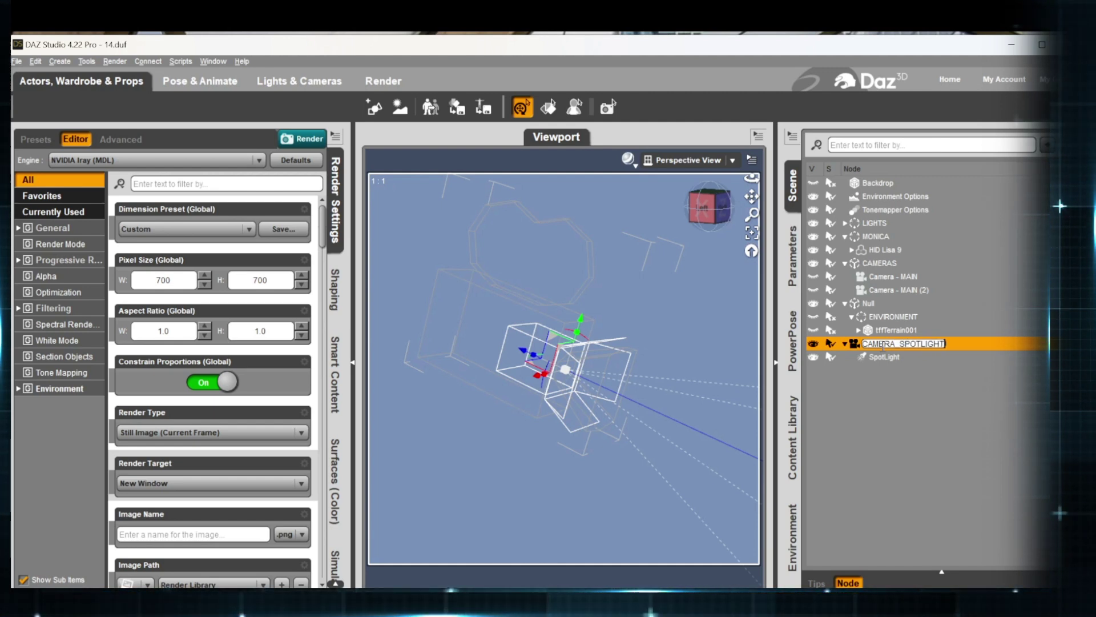
{"action": "left_click", "coordinate": [857, 415]}
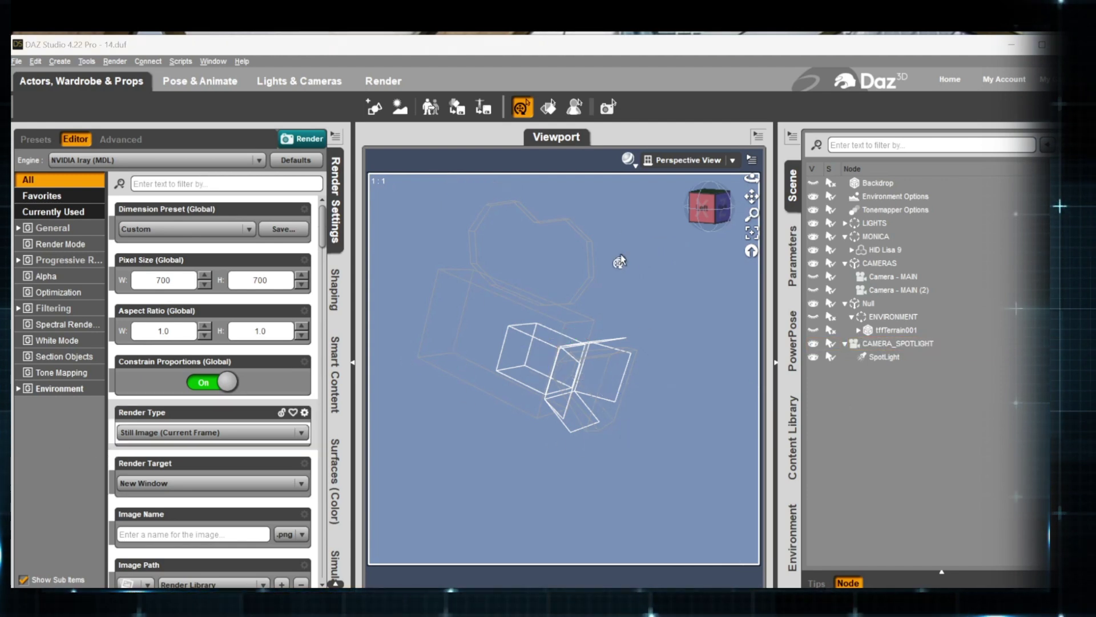
- Make the ENVIRONMENT group visible again and frame the camera rig together with the female figure
{"action": "scroll", "coordinate": [583, 284], "scroll_direction": "down", "scroll_amount": 6}
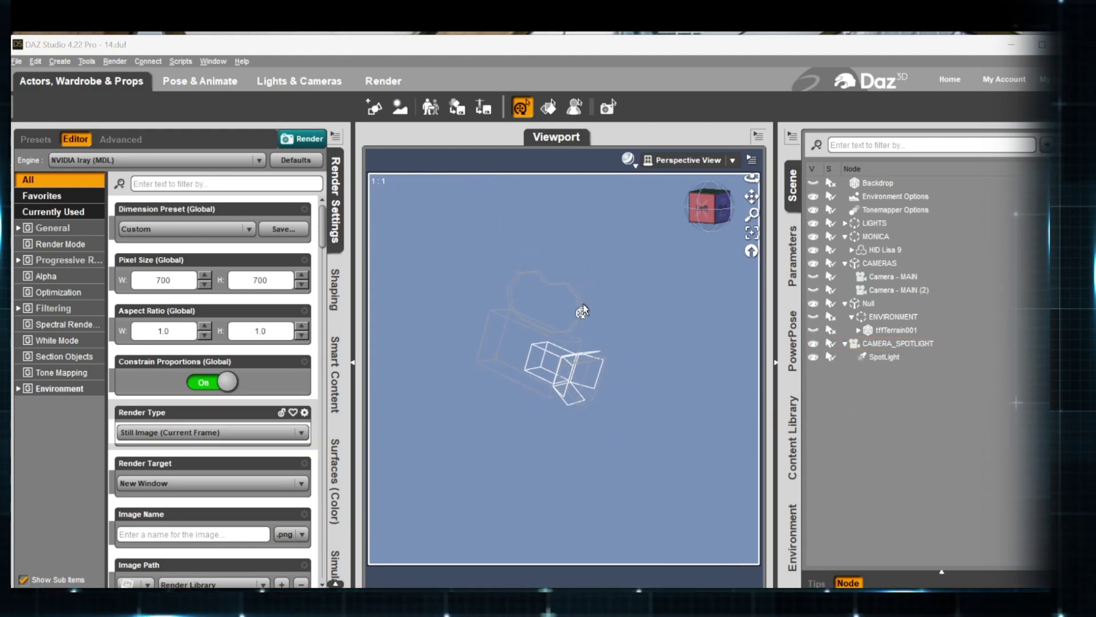
{"action": "left_click_drag", "start_coordinate": [714, 224], "coordinate": [602, 284]}
{"action": "scroll", "coordinate": [602, 284], "scroll_direction": "down", "scroll_amount": 1}
{"action": "left_click_drag", "start_coordinate": [751, 197], "coordinate": [1013, 304]}
{"action": "left_click", "coordinate": [814, 316]}
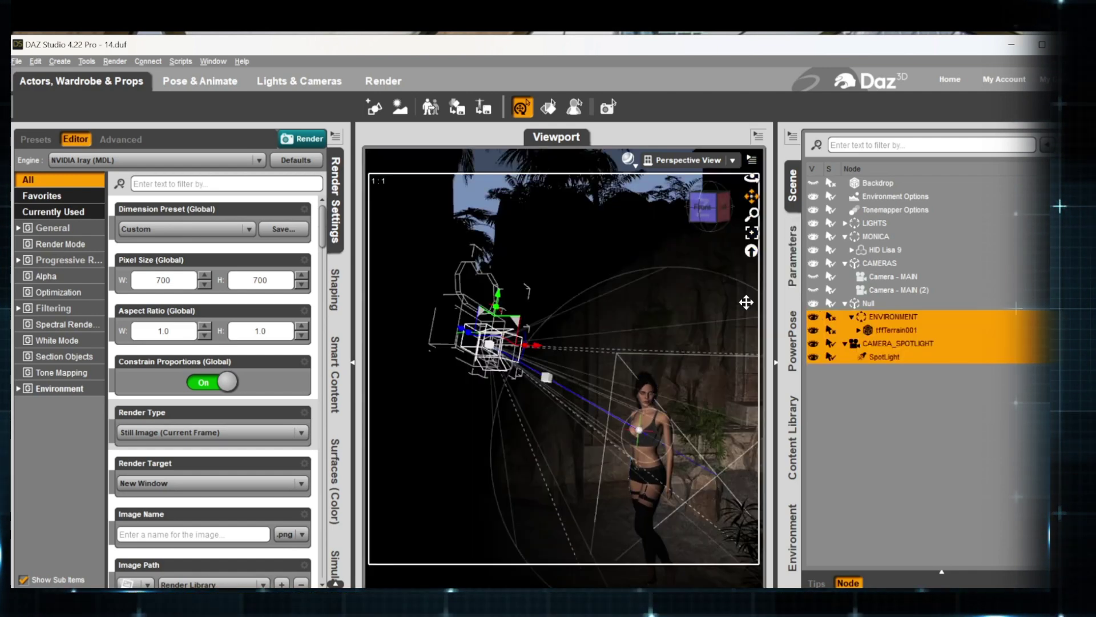
{"action": "scroll", "coordinate": [640, 314], "scroll_direction": "up", "scroll_amount": 3}
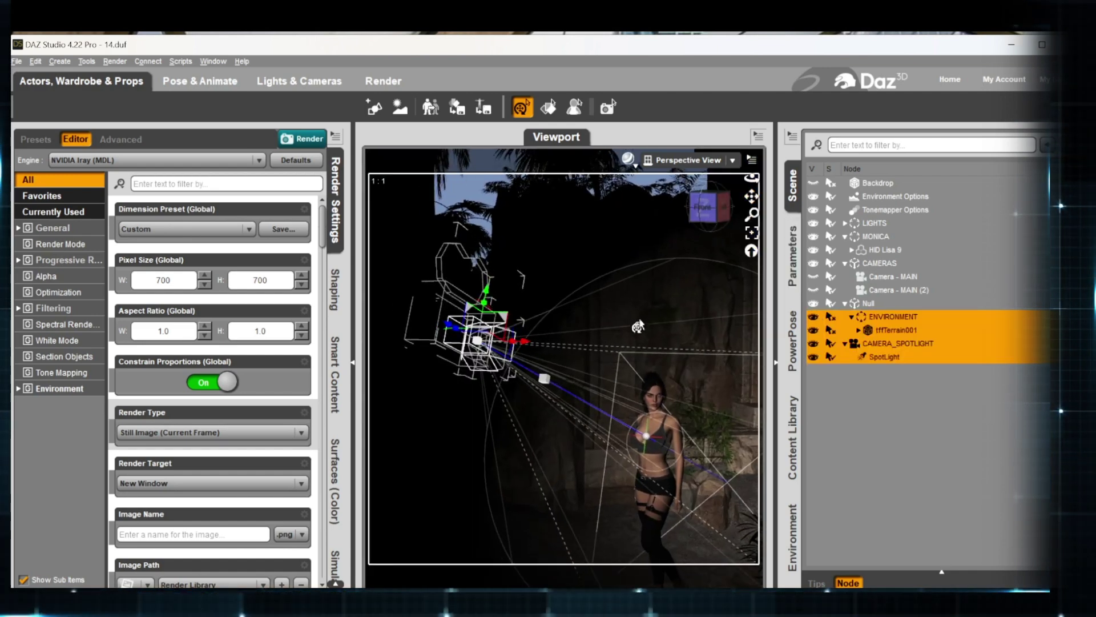
{"action": "left_click", "coordinate": [859, 441]}
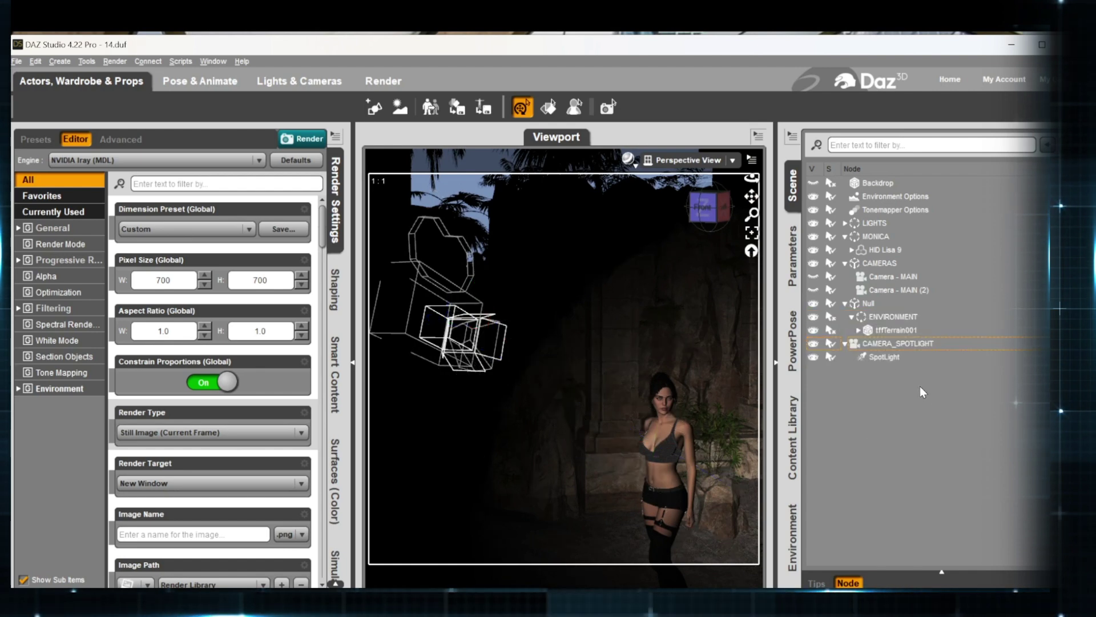
- Toggle the SpotLight's visibility off and on to compare the lighting, and examine how the rig aims at the figure
{"action": "left_click", "coordinate": [875, 359]}
{"action": "left_click", "coordinate": [813, 357]}
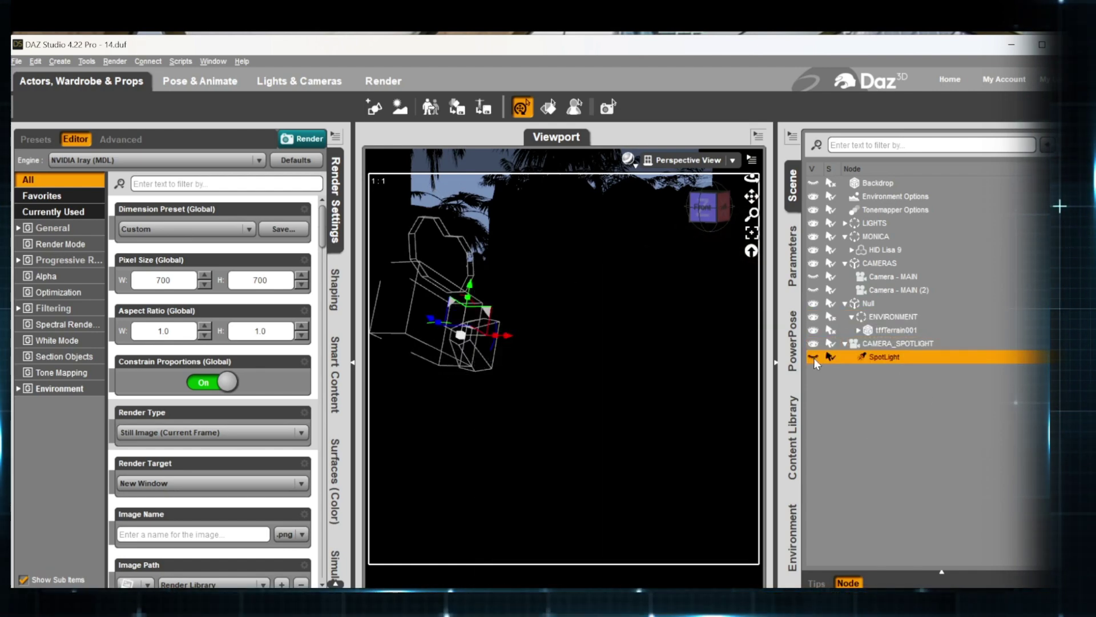
{"action": "left_click", "coordinate": [813, 358]}
{"action": "left_click", "coordinate": [813, 357]}
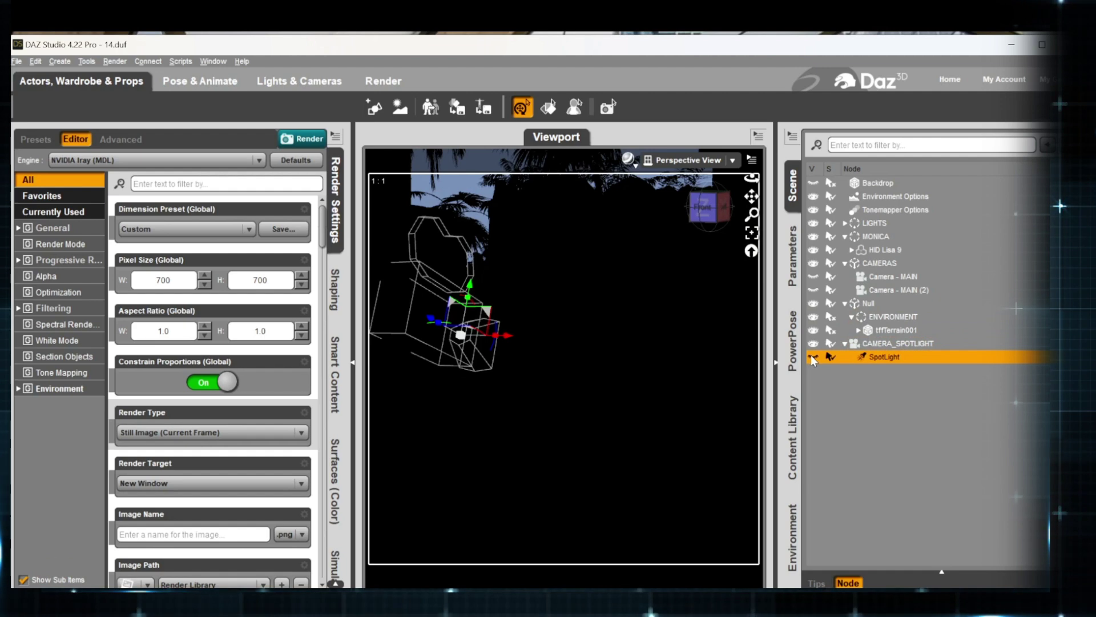
{"action": "left_click", "coordinate": [813, 357]}
{"action": "left_click_drag", "start_coordinate": [752, 196], "coordinate": [787, 208]}
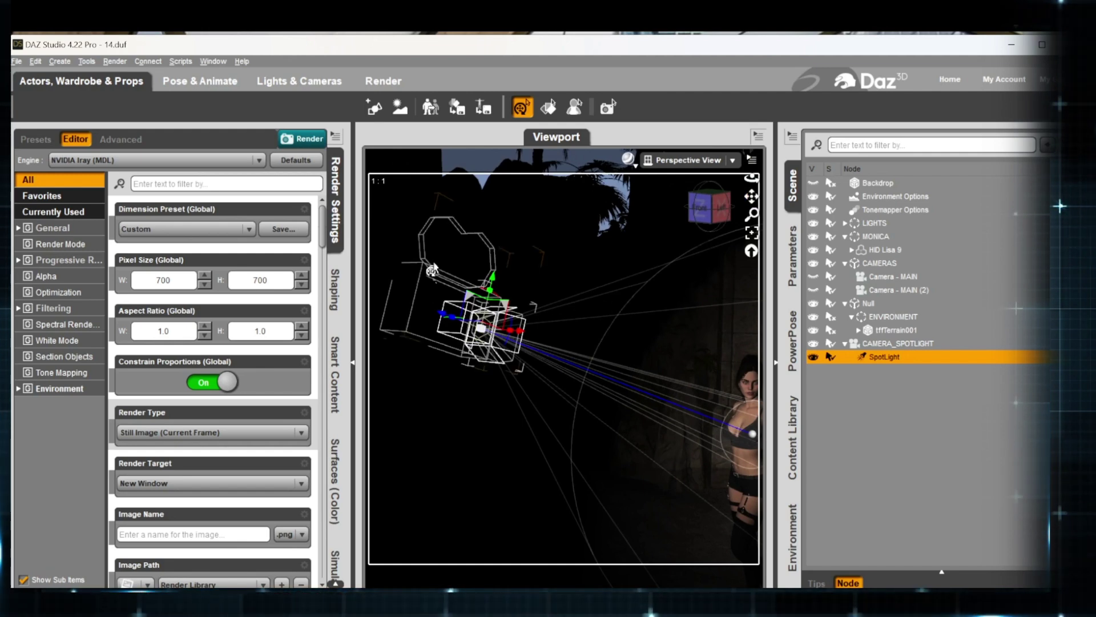
{"action": "left_click_drag", "start_coordinate": [713, 208], "coordinate": [721, 210]}
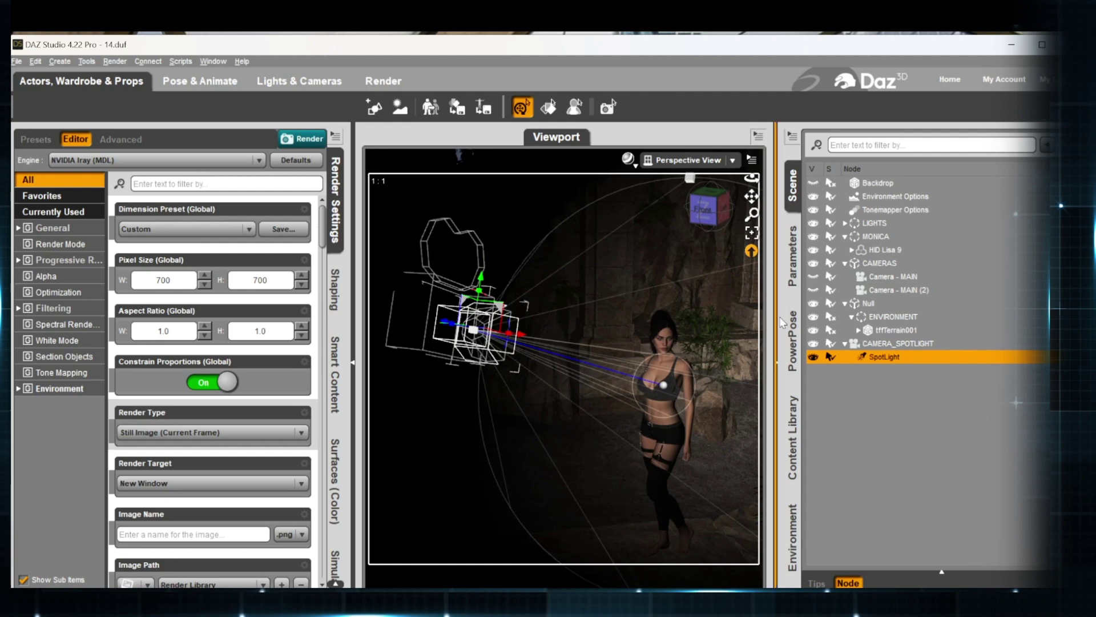
{"action": "left_click", "coordinate": [875, 394]}
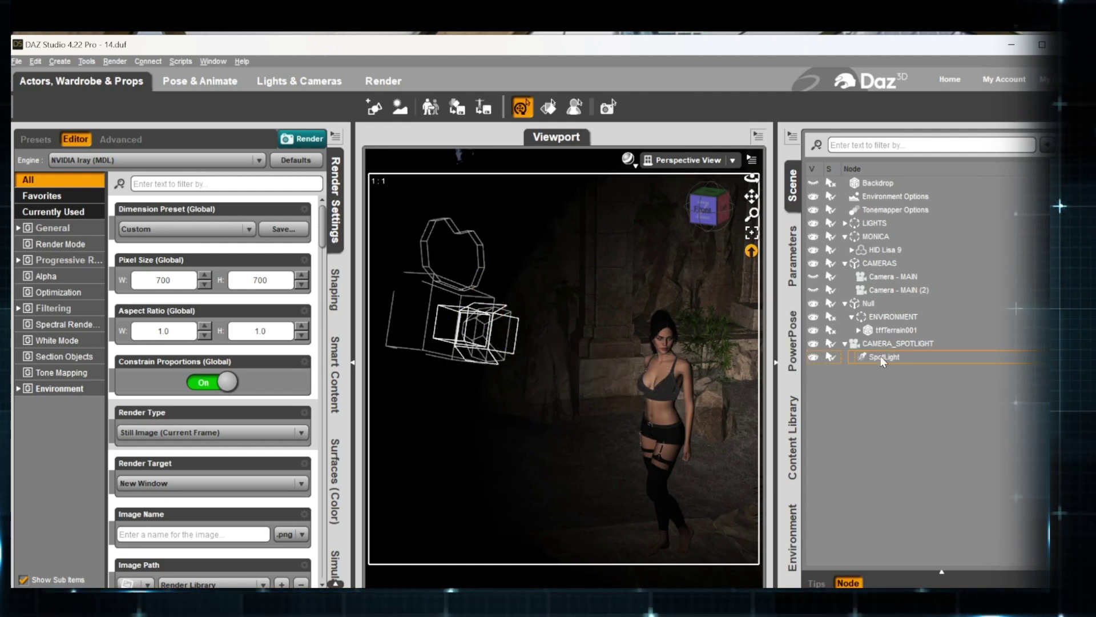
{"action": "left_click", "coordinate": [884, 358]}
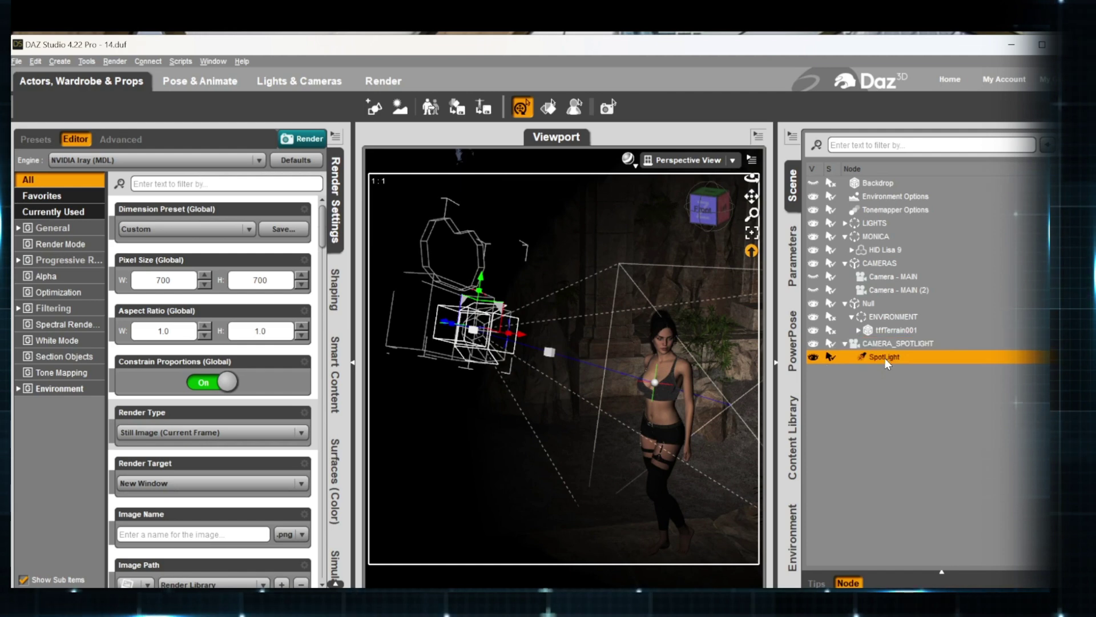
{"action": "left_click", "coordinate": [889, 419]}
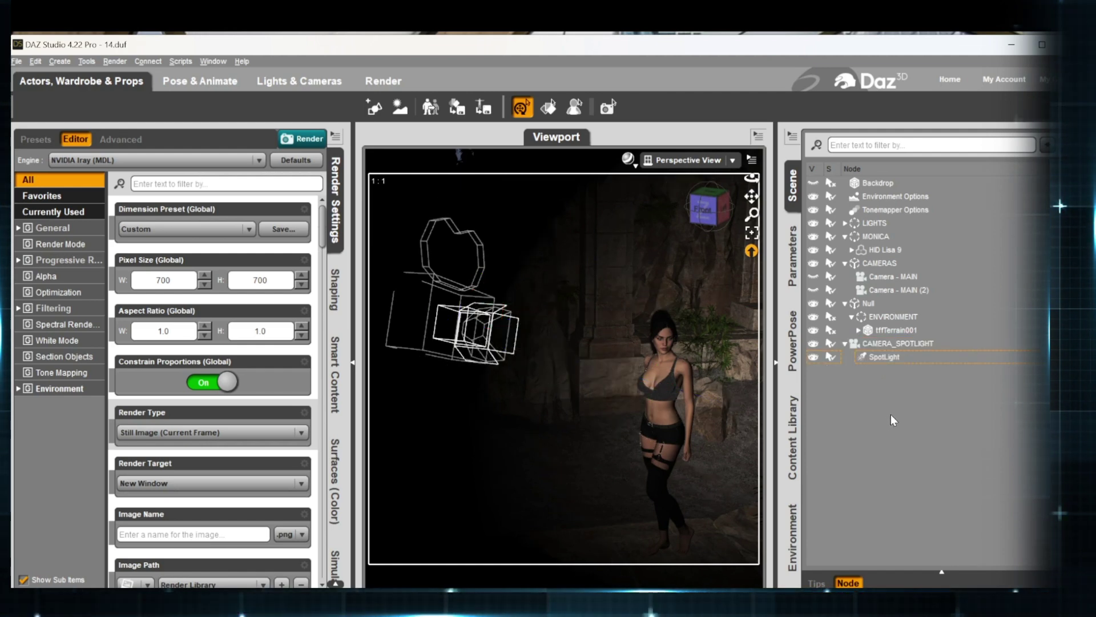
- View the scene through Camera - MAIN and through the SpotLight, orbiting slightly around the figure in the SpotLight view
{"action": "left_click", "coordinate": [732, 160]}
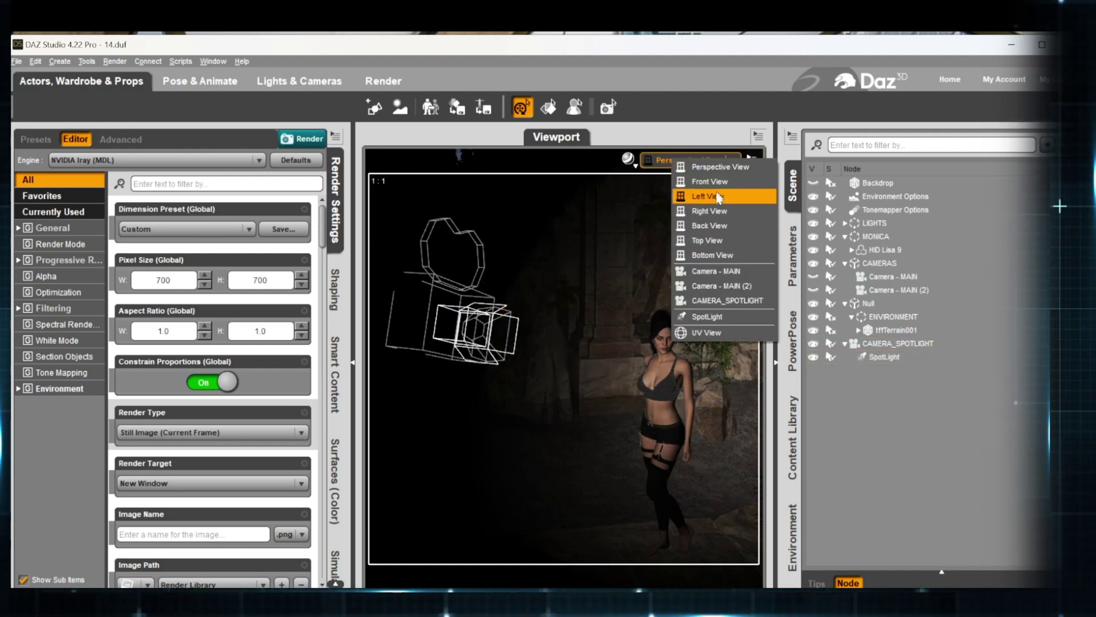
{"action": "left_click", "coordinate": [724, 271]}
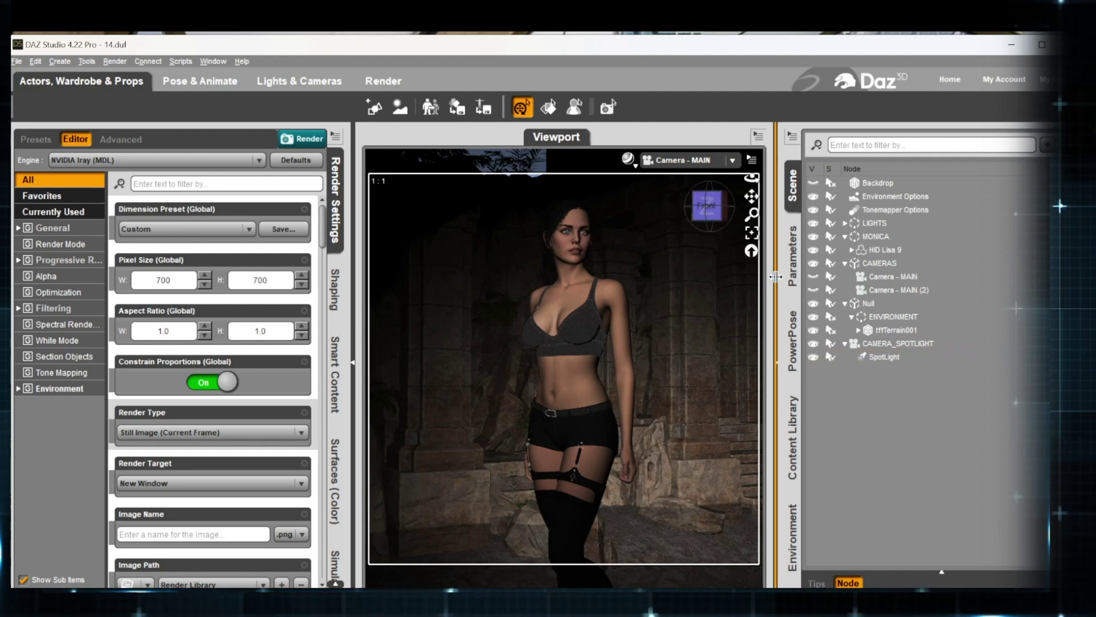
{"action": "left_click", "coordinate": [731, 162]}
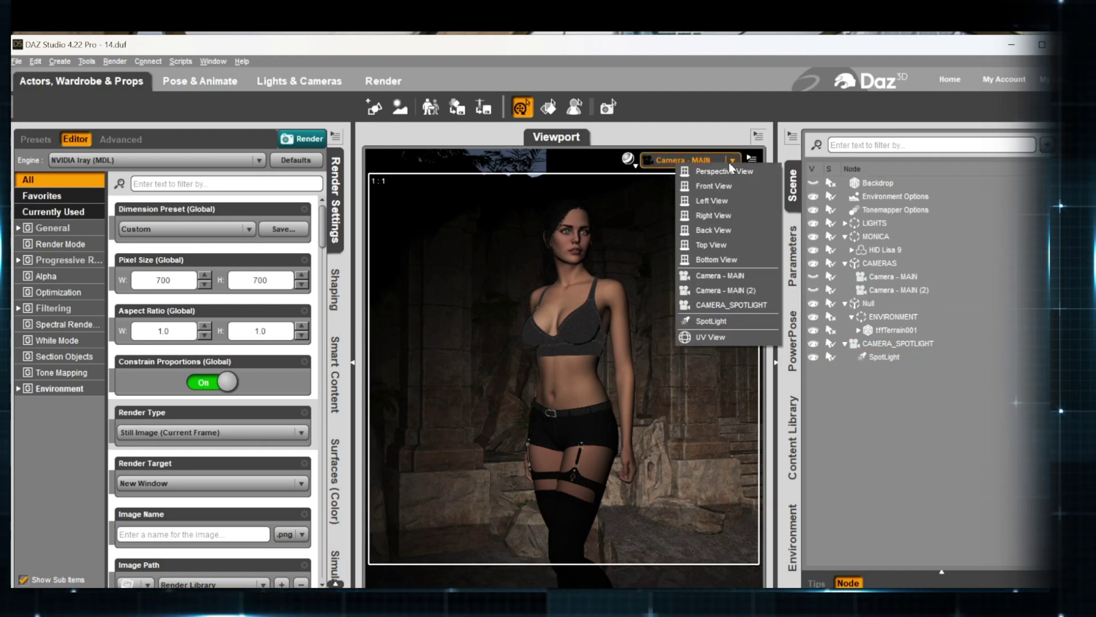
{"action": "left_click", "coordinate": [700, 322]}
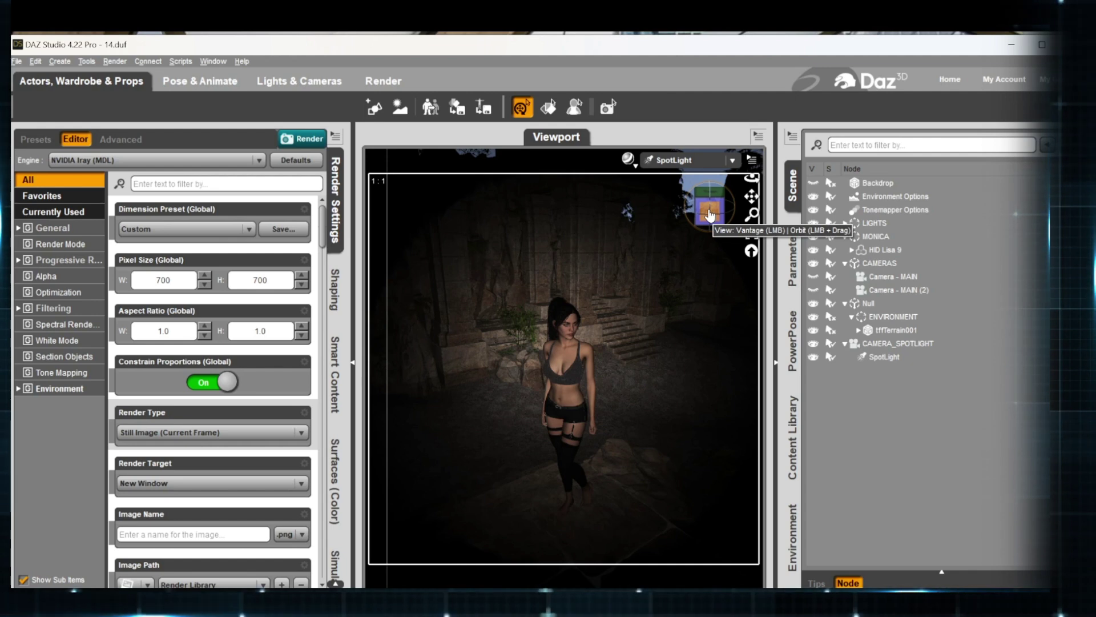
{"action": "mouse_move", "coordinate": [709, 216]}
{"action": "left_mouse_down"}
{"action": "mouse_move", "coordinate": [707, 204]}
{"action": "mouse_move", "coordinate": [714, 217]}
{"action": "left_mouse_up"}
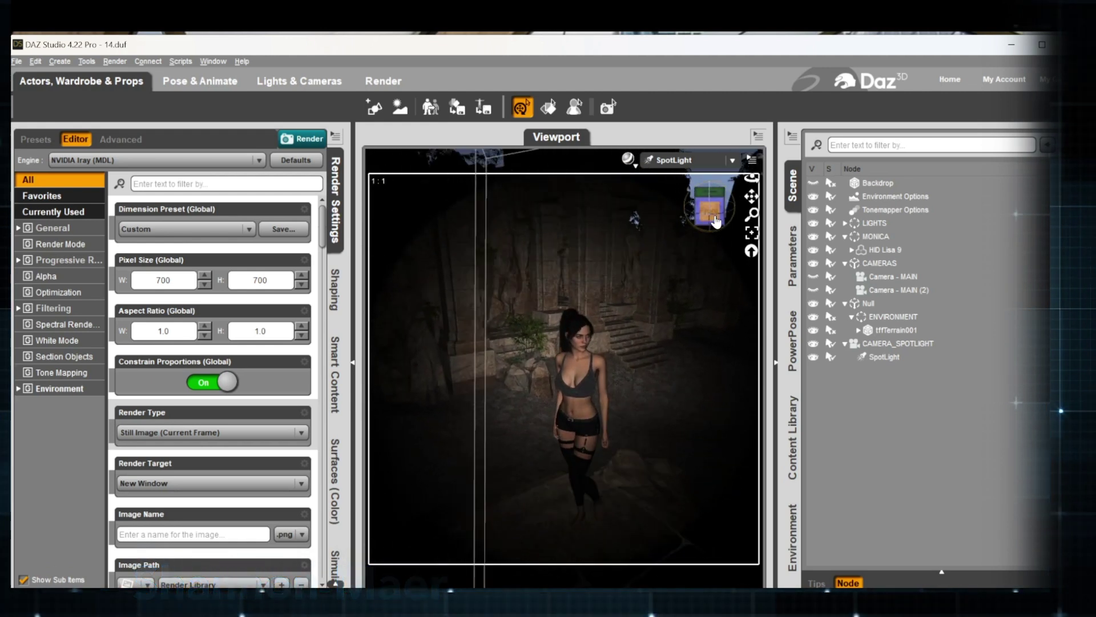
{"action": "left_click", "coordinate": [747, 233]}
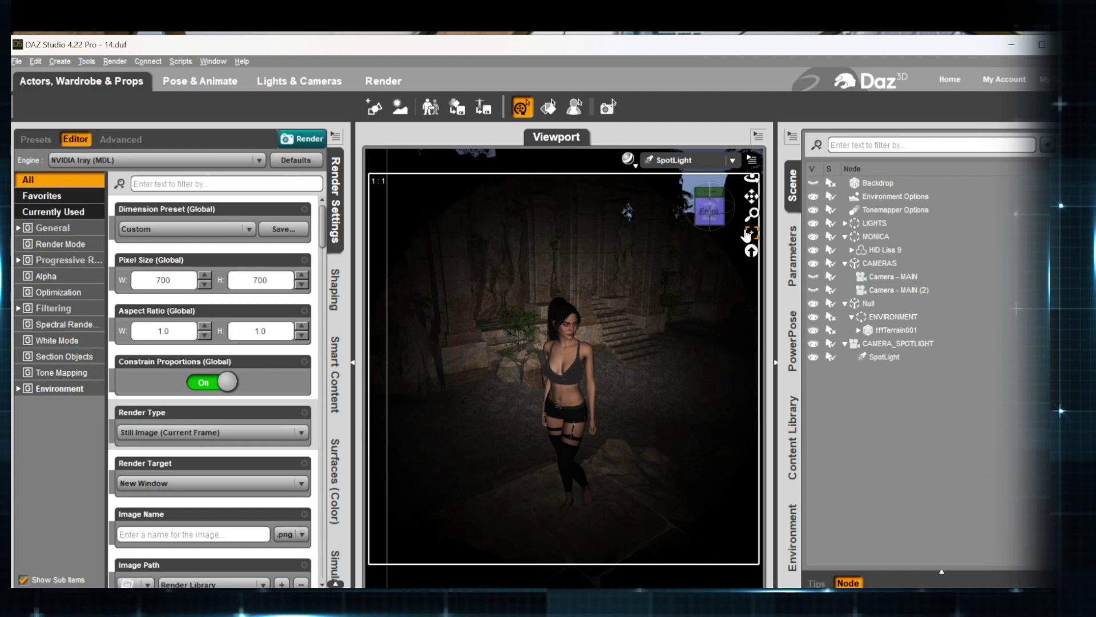
- Switch the viewport to the CAMERA_SPOTLIGHT view and select its child SpotLight
{"action": "left_click", "coordinate": [732, 162]}
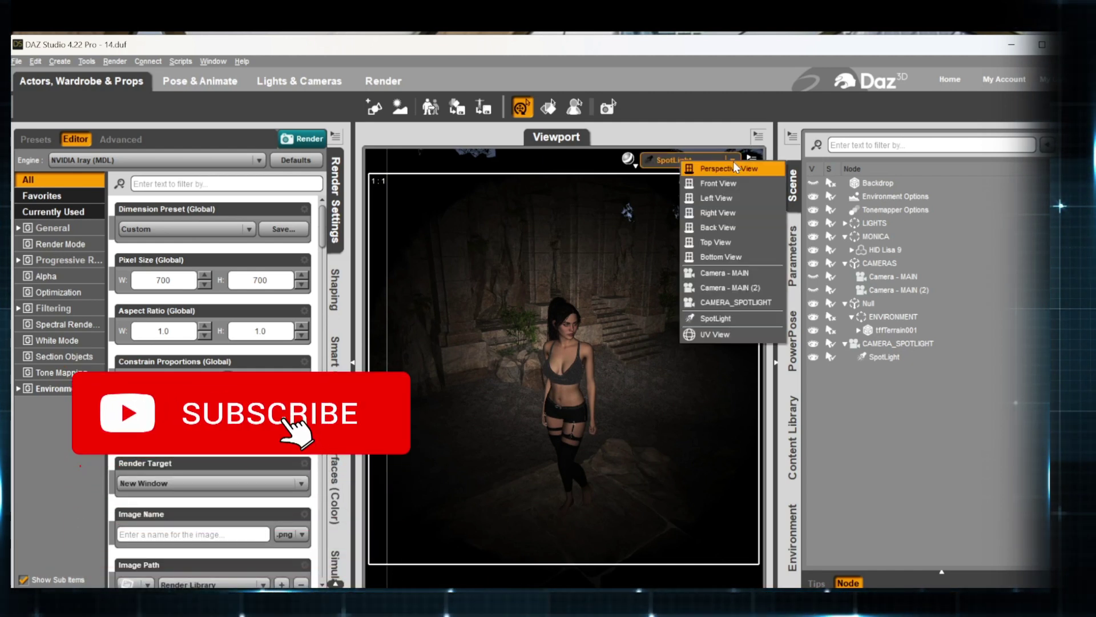
{"action": "left_click", "coordinate": [718, 302]}
{"action": "left_click", "coordinate": [905, 341]}
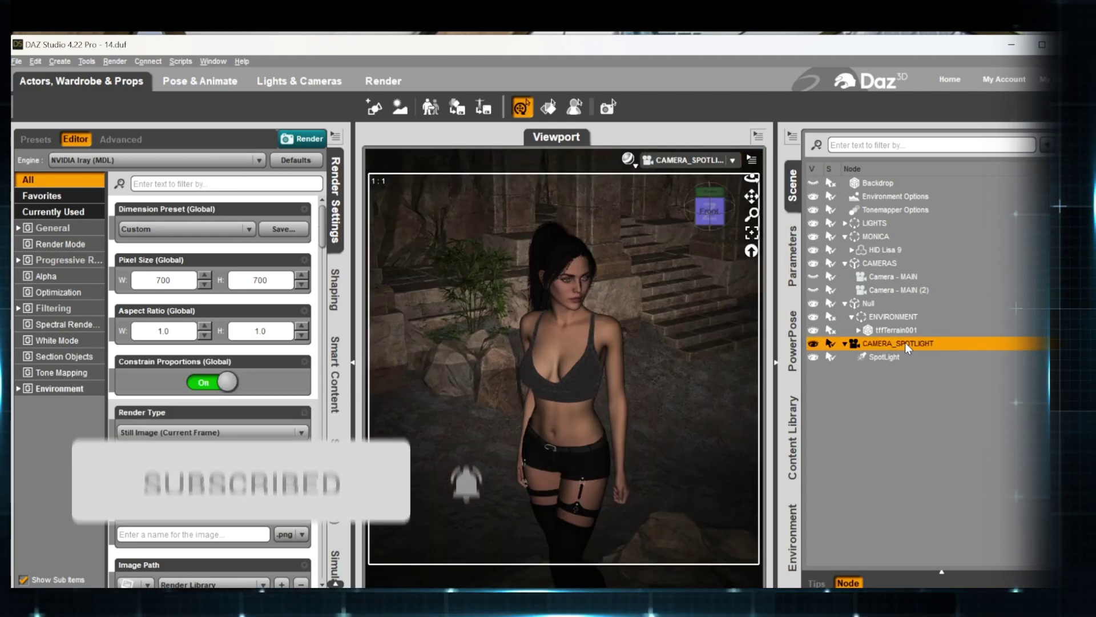
{"action": "left_click", "coordinate": [892, 357]}
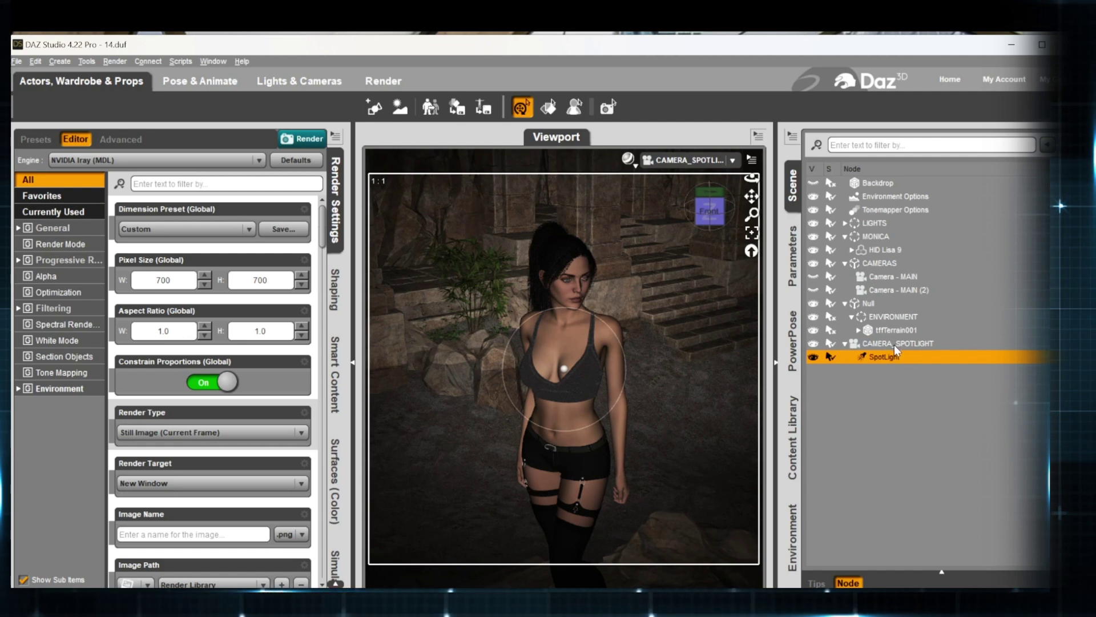
- Set the viewport to look through CAMERA_SPOTLIGHT and select that camera in the scene hierarchy
{"action": "left_click", "coordinate": [894, 345]}
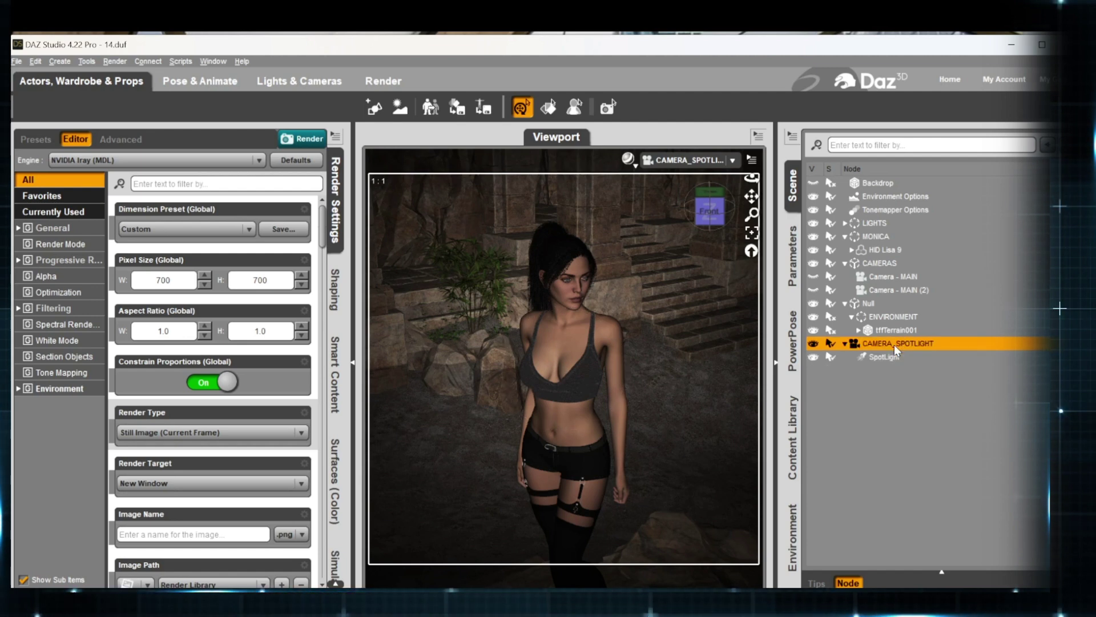
{"action": "left_click", "coordinate": [885, 413]}
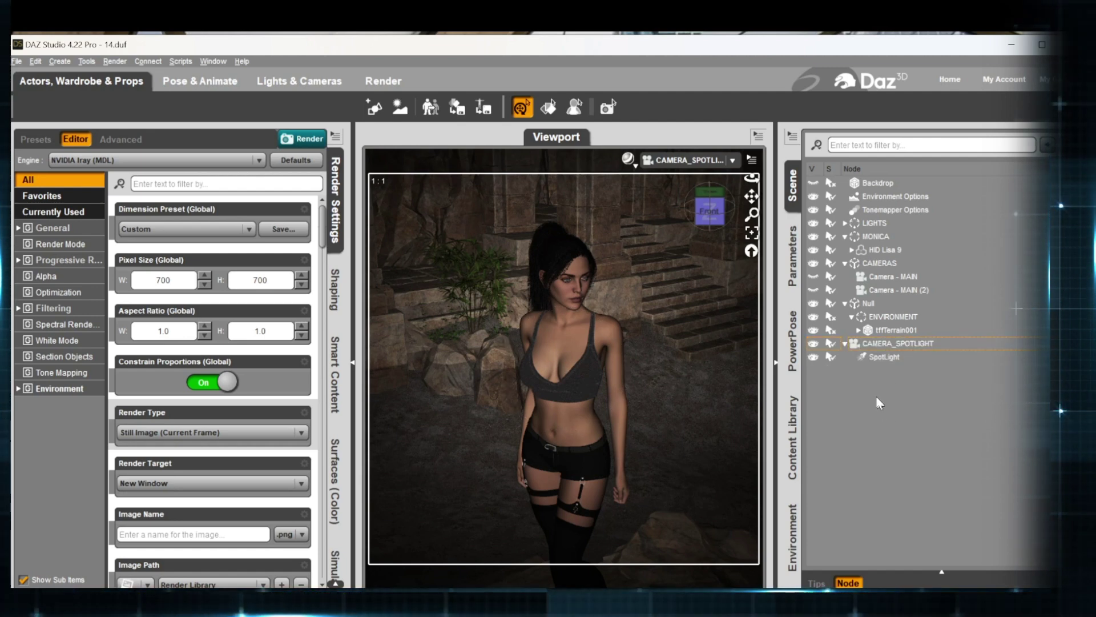
{"action": "left_click", "coordinate": [728, 159]}
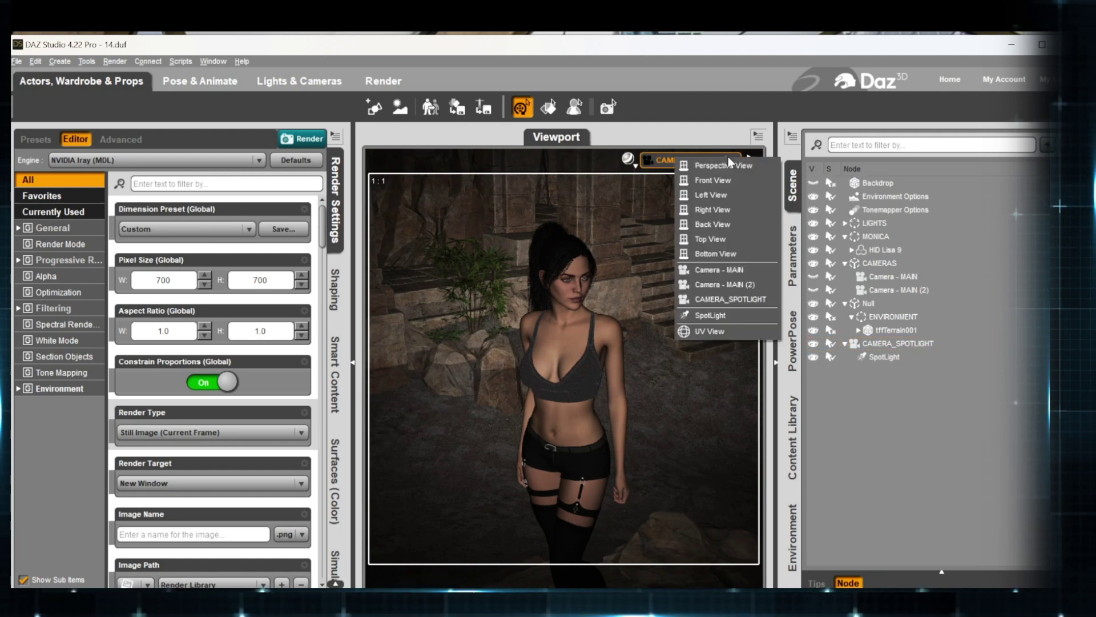
{"action": "left_click", "coordinate": [734, 299]}
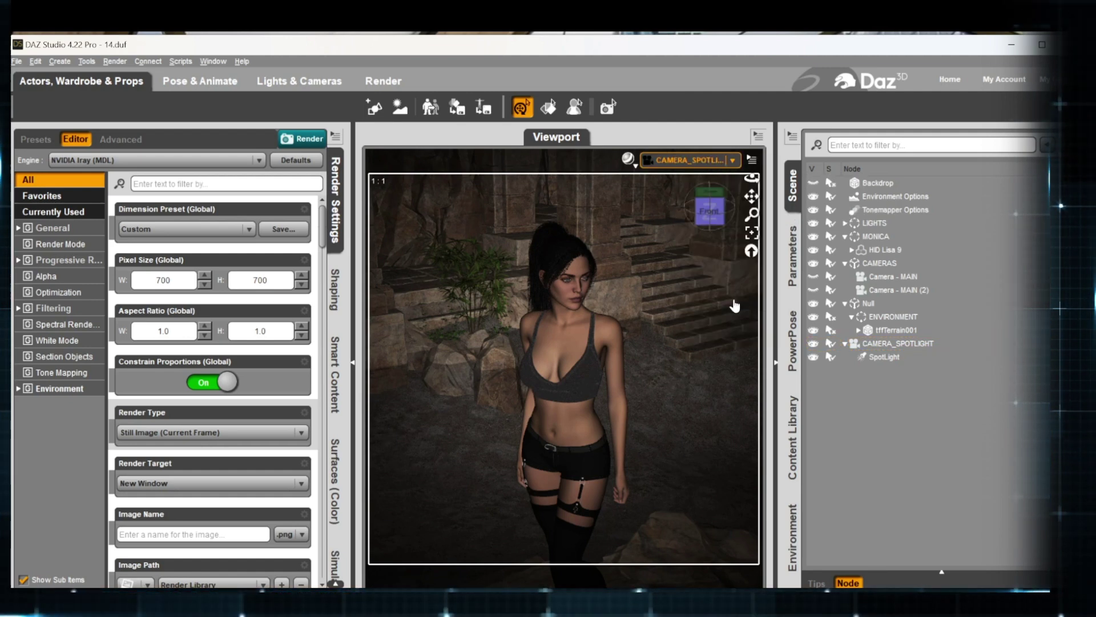
{"action": "left_click", "coordinate": [878, 344]}
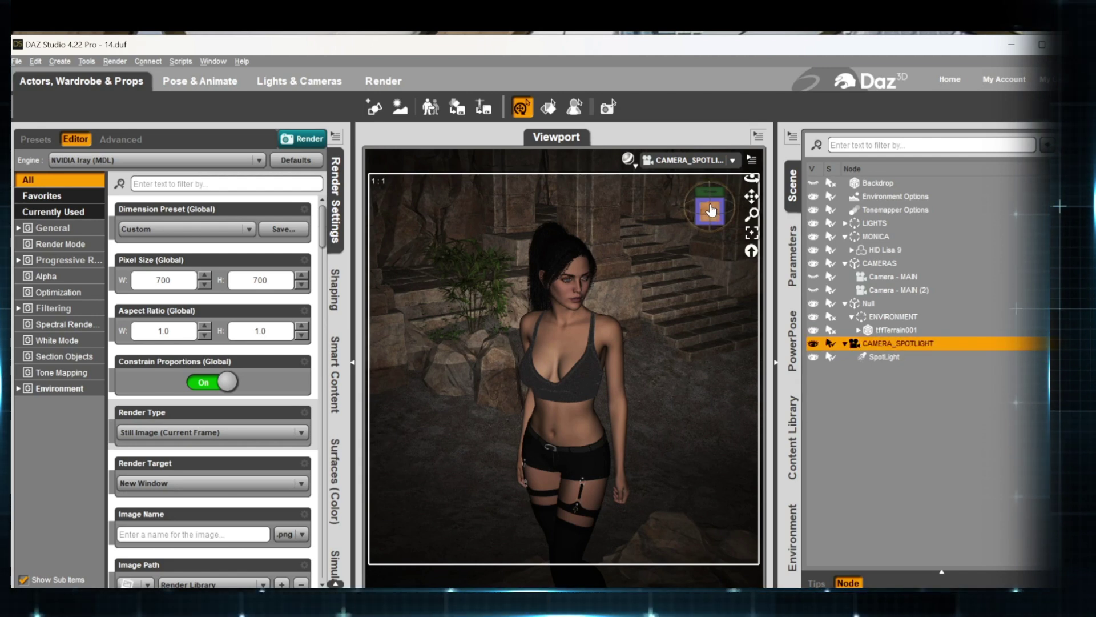
- Orbit and reframe the CAMERA_SPOTLIGHT camera around the female figure so it views her from the side with the attached light
{"action": "mouse_move", "coordinate": [711, 212]}
{"action": "left_mouse_down"}
{"action": "mouse_move", "coordinate": [665, 209]}
{"action": "mouse_move", "coordinate": [675, 219]}
{"action": "mouse_move", "coordinate": [717, 214]}
{"action": "mouse_move", "coordinate": [700, 204]}
{"action": "left_mouse_up"}
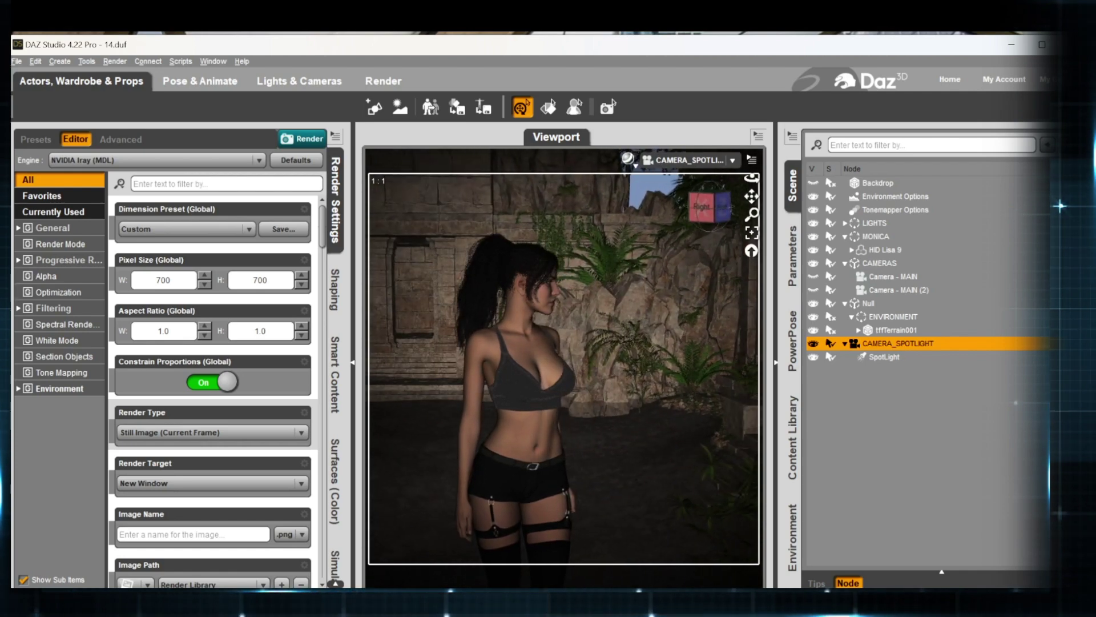
{"action": "left_click", "coordinate": [711, 210]}
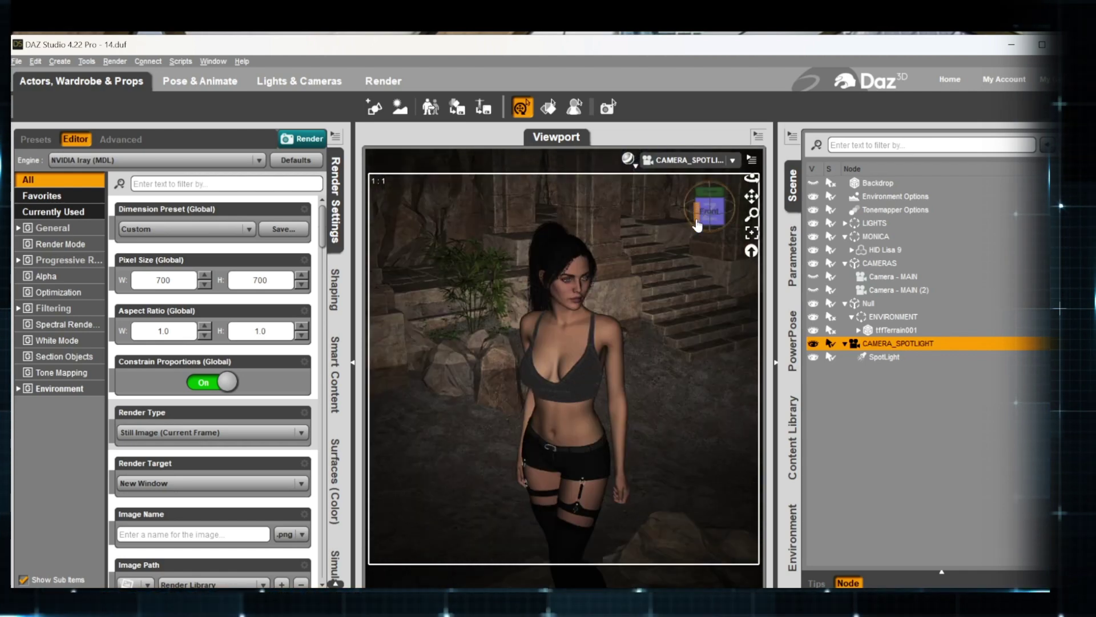
{"action": "left_click_drag", "start_coordinate": [714, 214], "coordinate": [753, 230]}
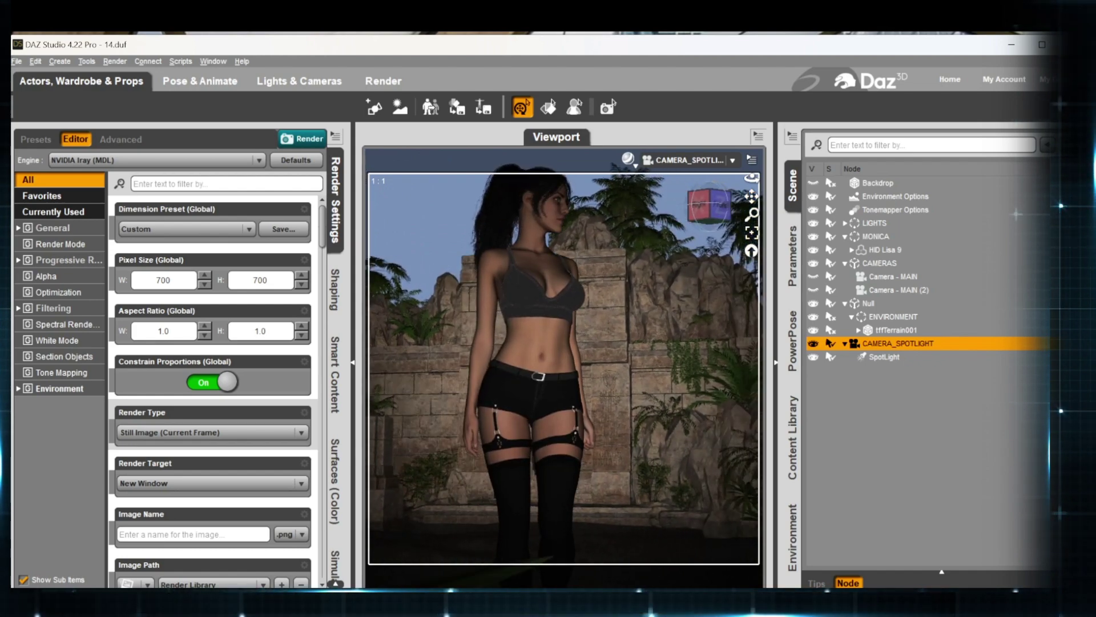
{"action": "left_click_drag", "start_coordinate": [752, 178], "coordinate": [768, 180]}
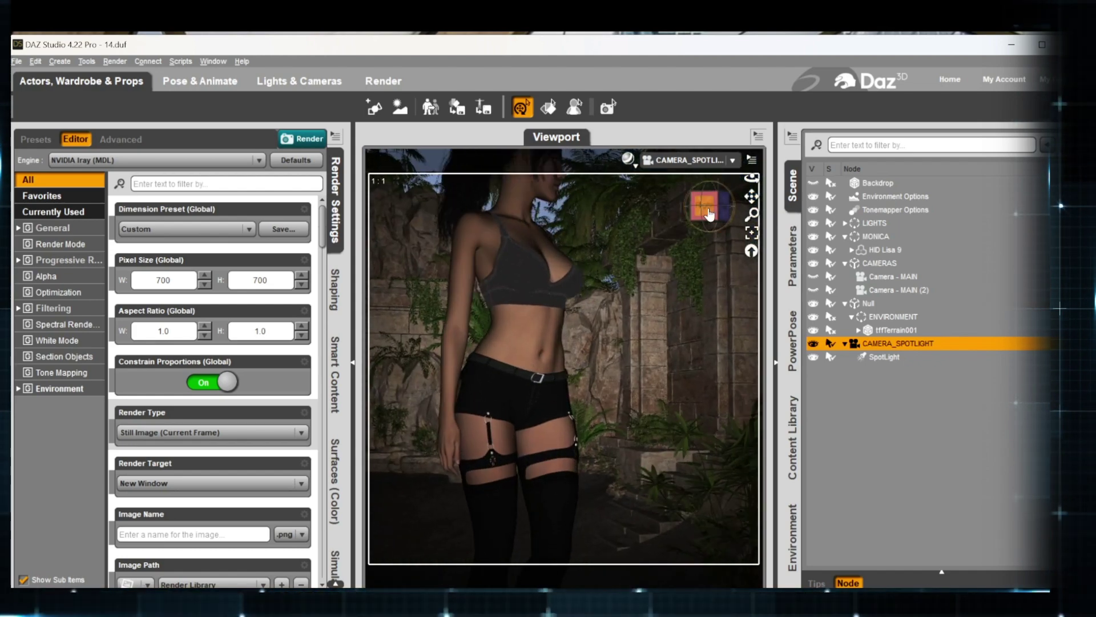
{"action": "left_click_drag", "start_coordinate": [706, 209], "coordinate": [757, 200]}
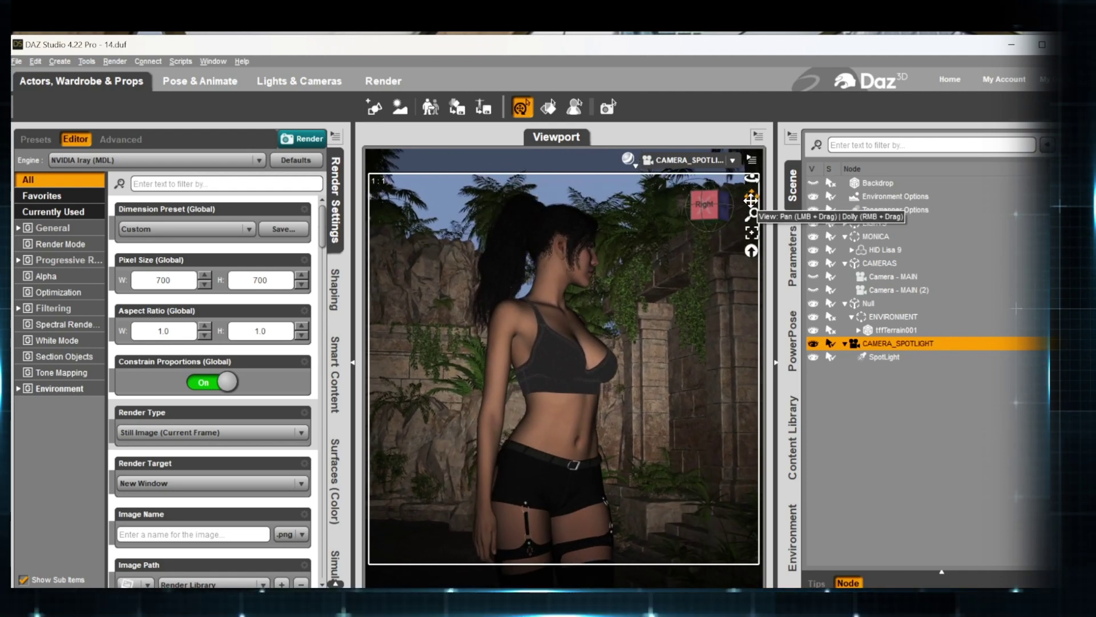
- Check the figure through the SpotLight view, then return the viewport to CAMERA_SPOTLIGHT
{"action": "left_click", "coordinate": [732, 160]}
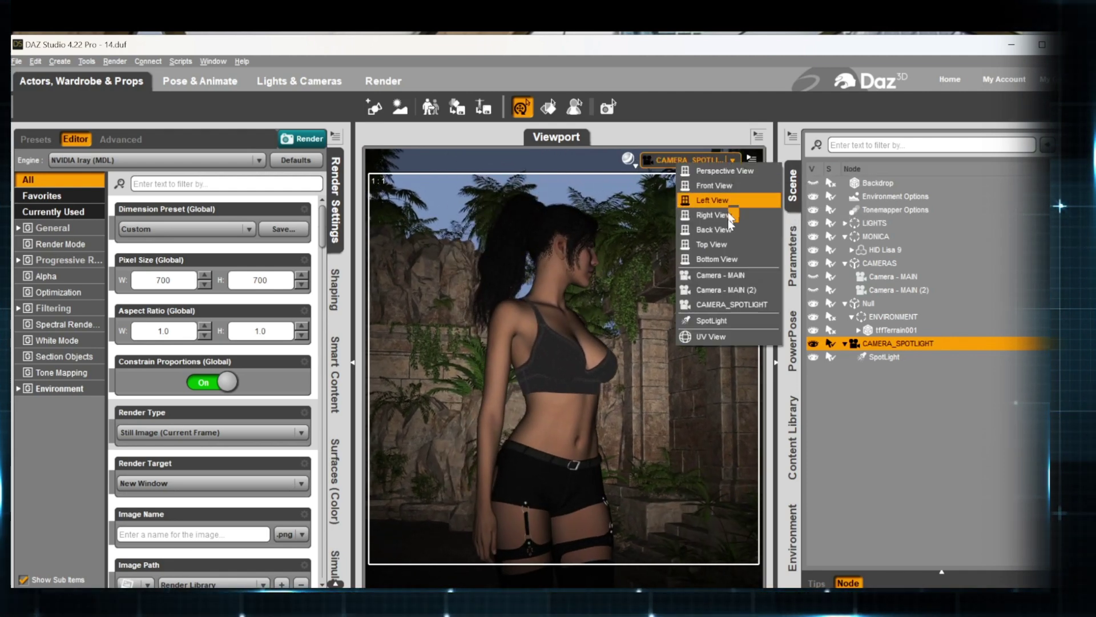
{"action": "left_click", "coordinate": [722, 320]}
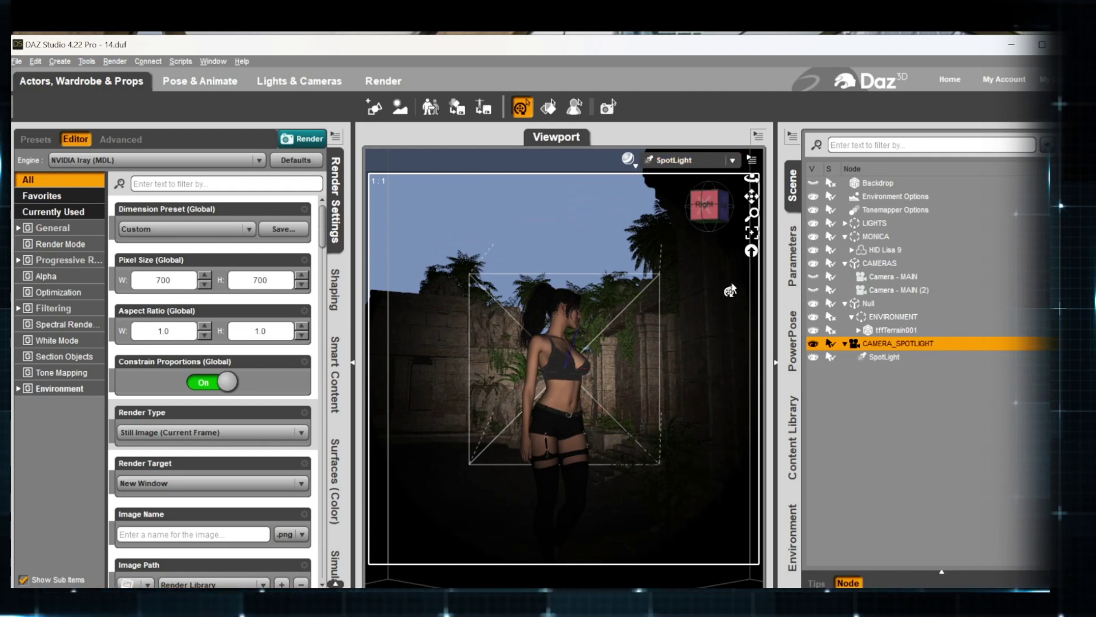
{"action": "mouse_move", "coordinate": [711, 207]}
{"action": "left_mouse_down"}
{"action": "mouse_move", "coordinate": [710, 196]}
{"action": "mouse_move", "coordinate": [710, 206]}
{"action": "left_mouse_up"}
{"action": "left_click", "coordinate": [711, 209]}
{"action": "left_click", "coordinate": [688, 160]}
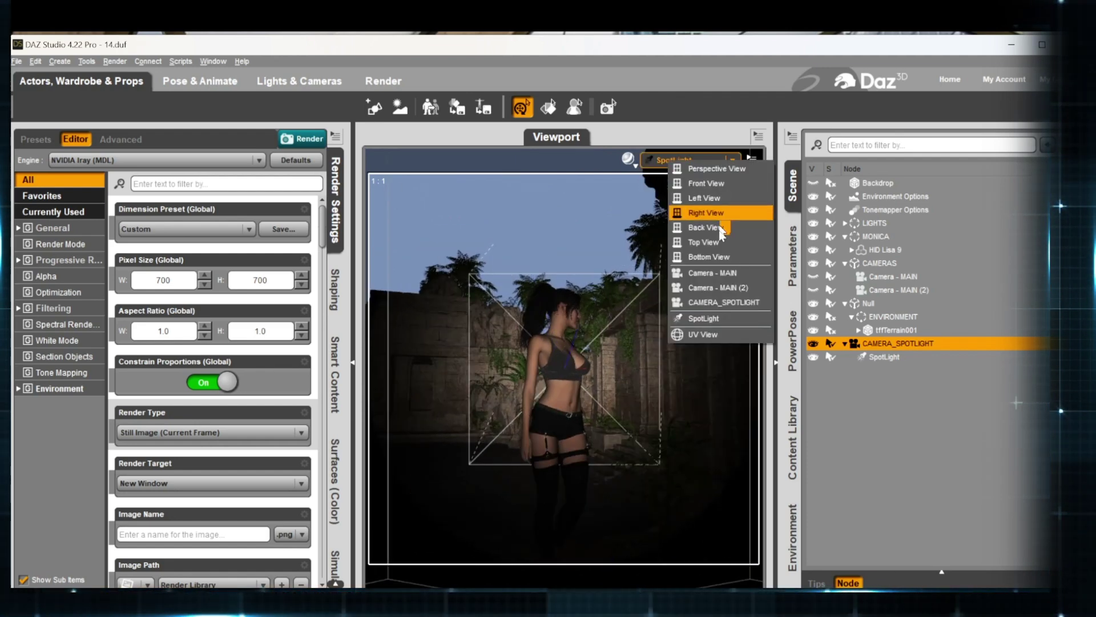
{"action": "left_click", "coordinate": [726, 303]}
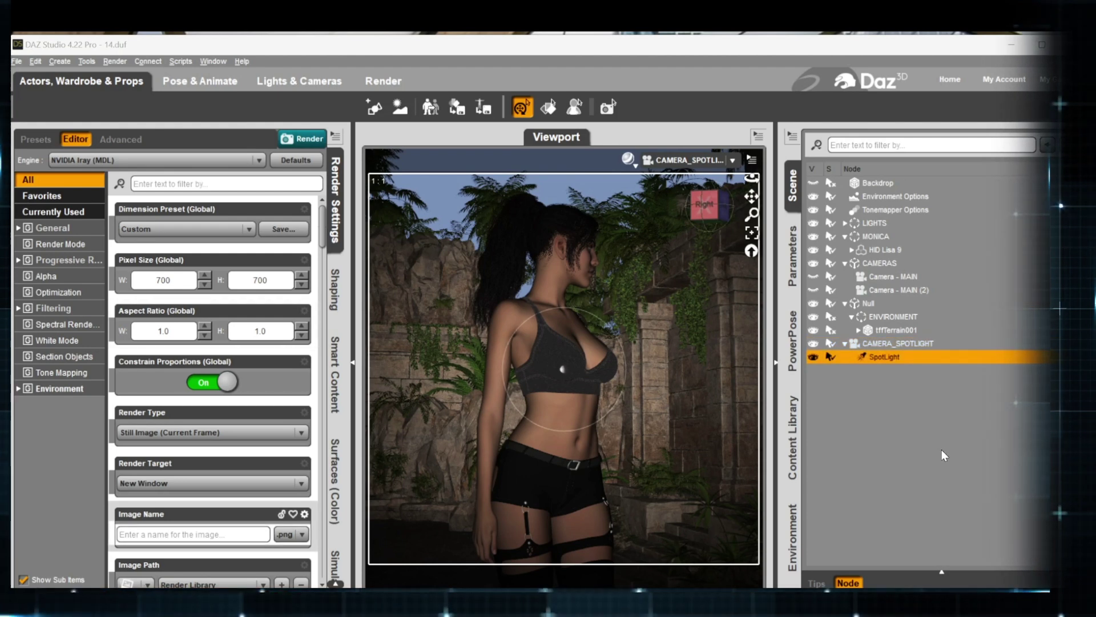
- Select the SpotLight under CAMERA_SPOTLIGHT and set its Light Geometry to Rectangle
{"action": "left_click", "coordinate": [886, 343]}
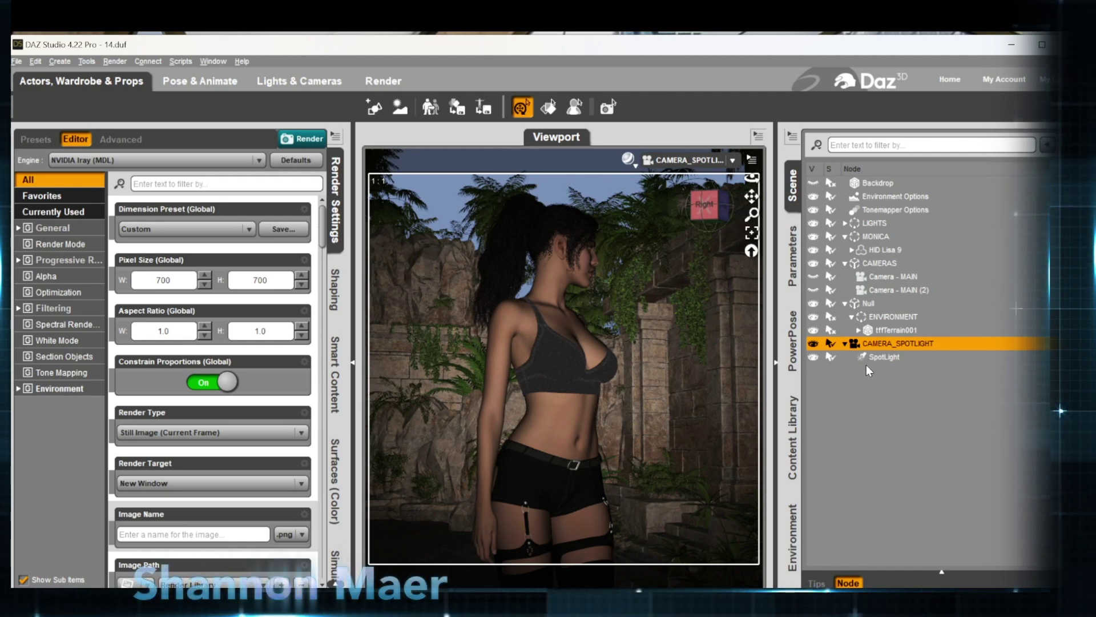
{"action": "left_click", "coordinate": [876, 358]}
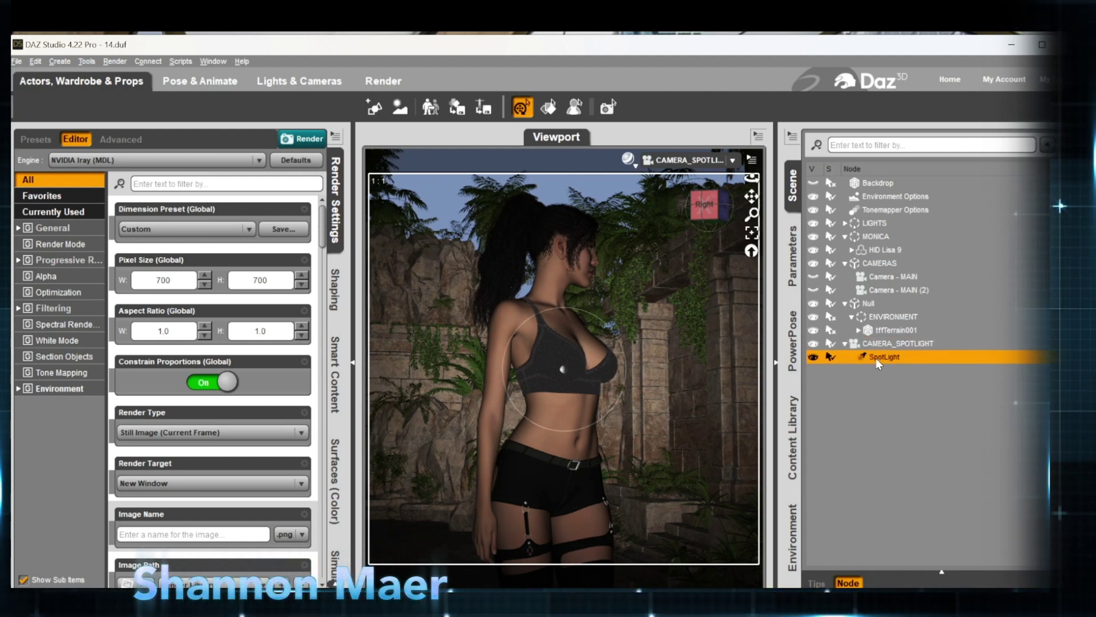
{"action": "left_click", "coordinate": [793, 267]}
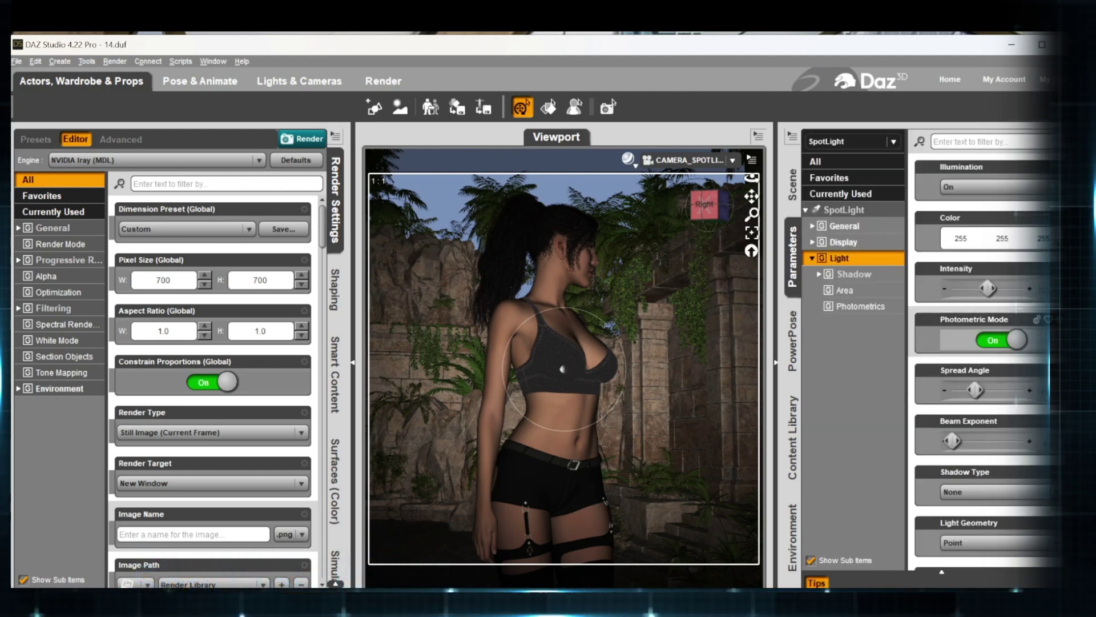
{"action": "scroll", "coordinate": [982, 343], "scroll_direction": "down", "scroll_amount": 4}
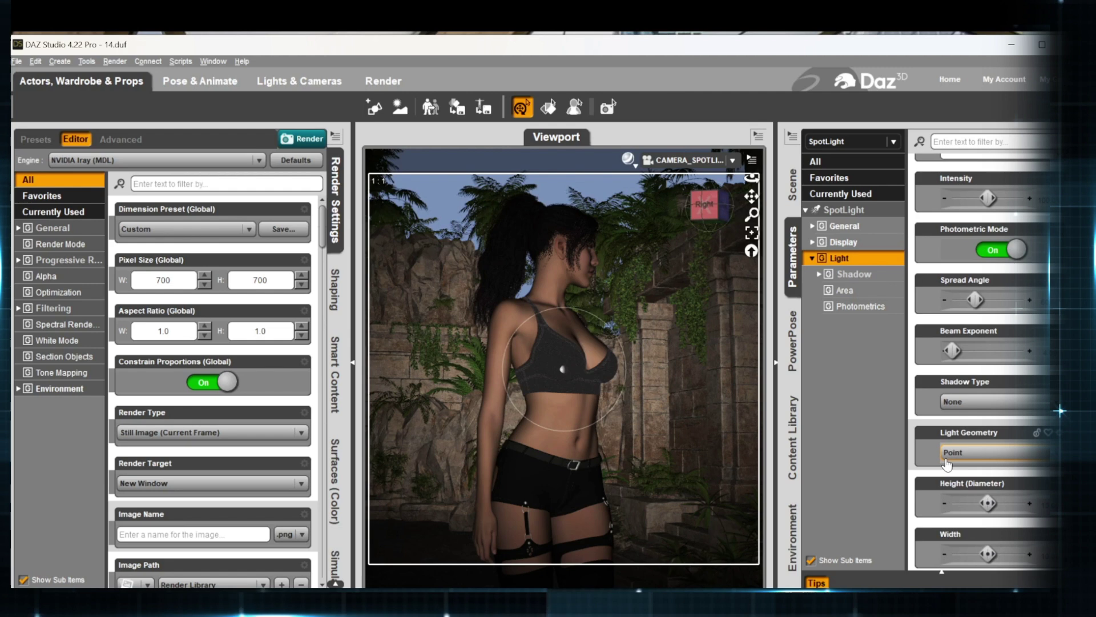
{"action": "scroll", "coordinate": [1042, 437], "scroll_direction": "down", "scroll_amount": 3}
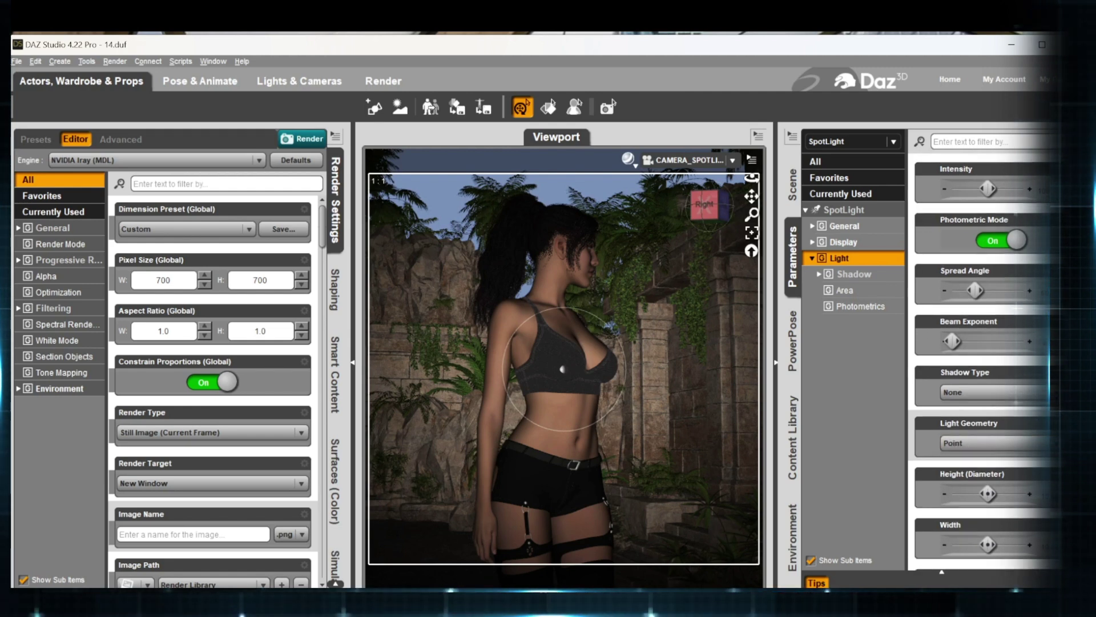
{"action": "left_click", "coordinate": [1024, 374]}
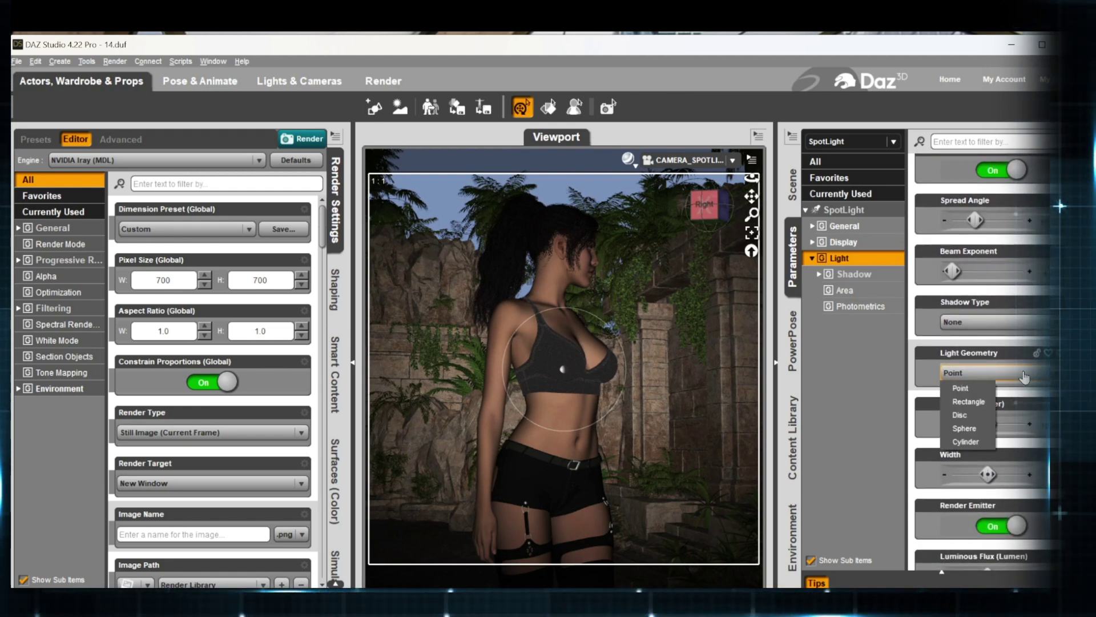
{"action": "left_click", "coordinate": [967, 401]}
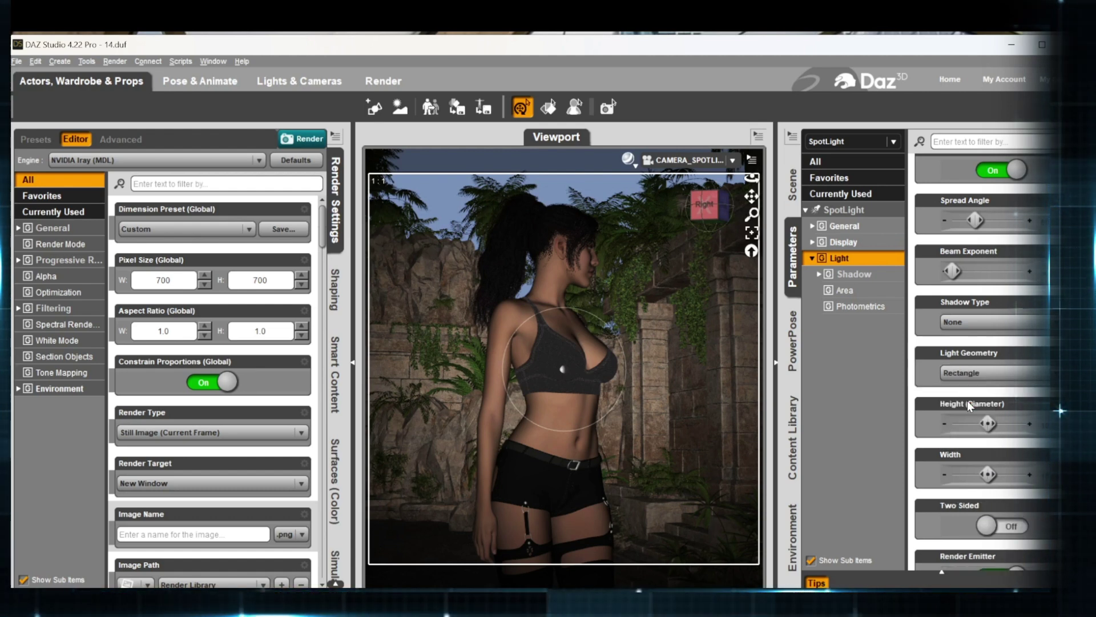
- Switch to Perspective View, hide the ENVIRONMENT group and frame the camera rig together with the figure from the side
{"action": "left_click", "coordinate": [732, 161]}
{"action": "left_click", "coordinate": [732, 168]}
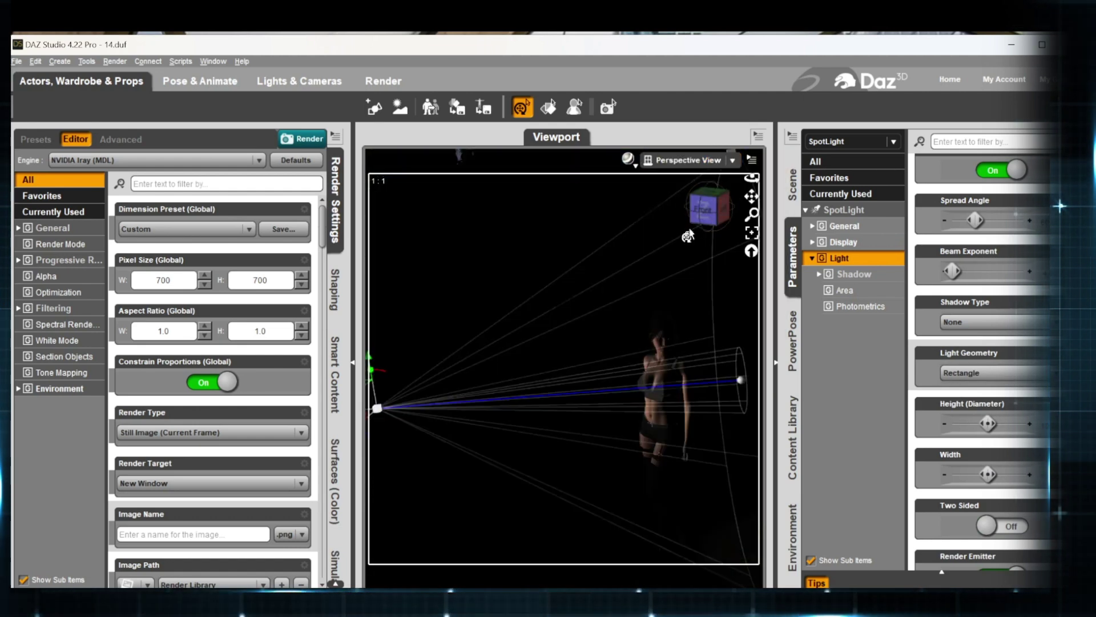
{"action": "left_click", "coordinate": [792, 185]}
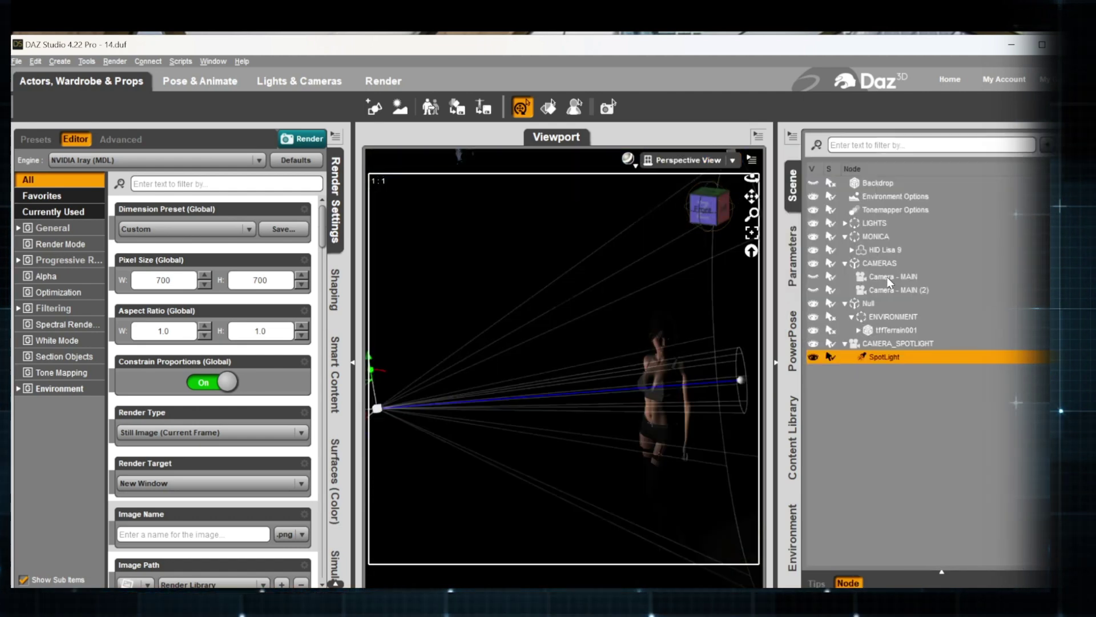
{"action": "left_click", "coordinate": [813, 327]}
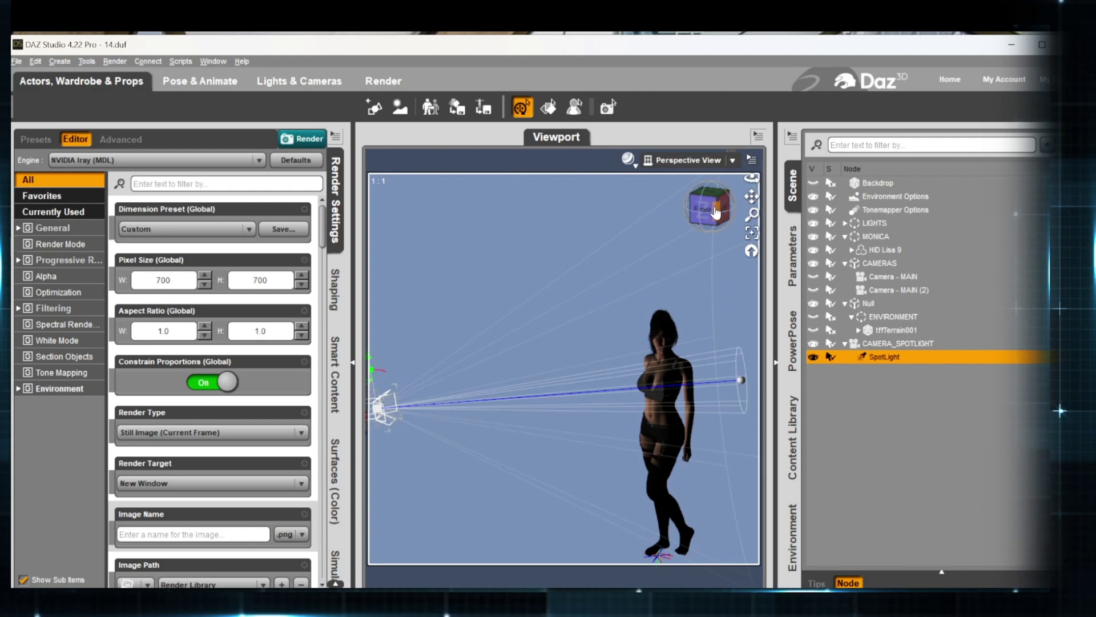
{"action": "left_click_drag", "start_coordinate": [716, 214], "coordinate": [638, 155]}
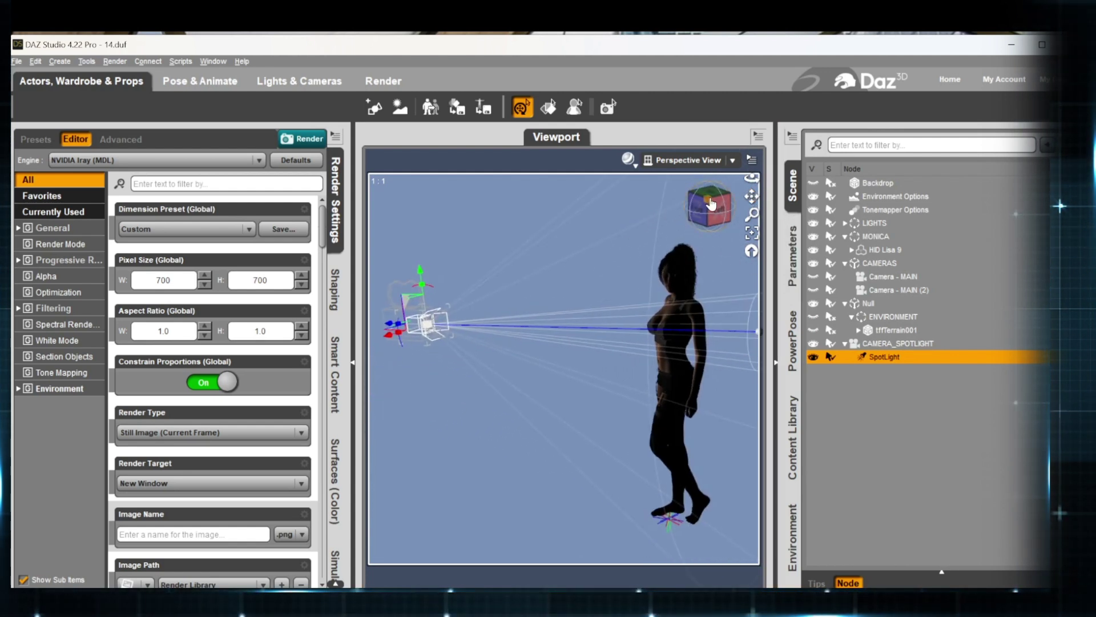
{"action": "left_click_drag", "start_coordinate": [711, 204], "coordinate": [752, 199]}
{"action": "scroll", "coordinate": [674, 322], "scroll_direction": "up", "scroll_amount": 5}
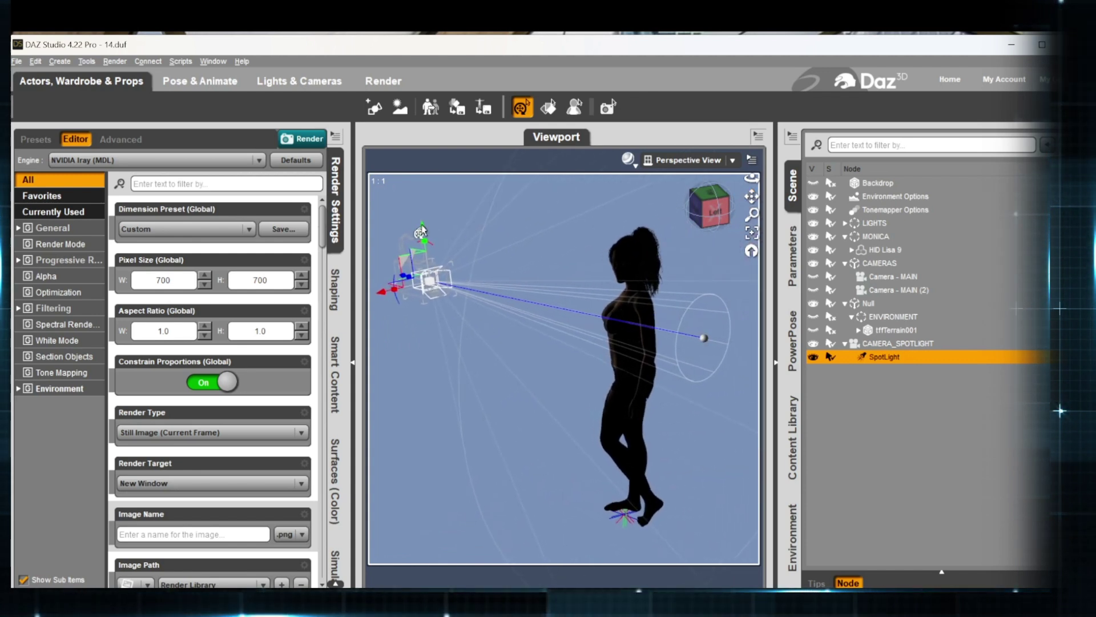
{"action": "left_click_drag", "start_coordinate": [754, 196], "coordinate": [752, 199]}
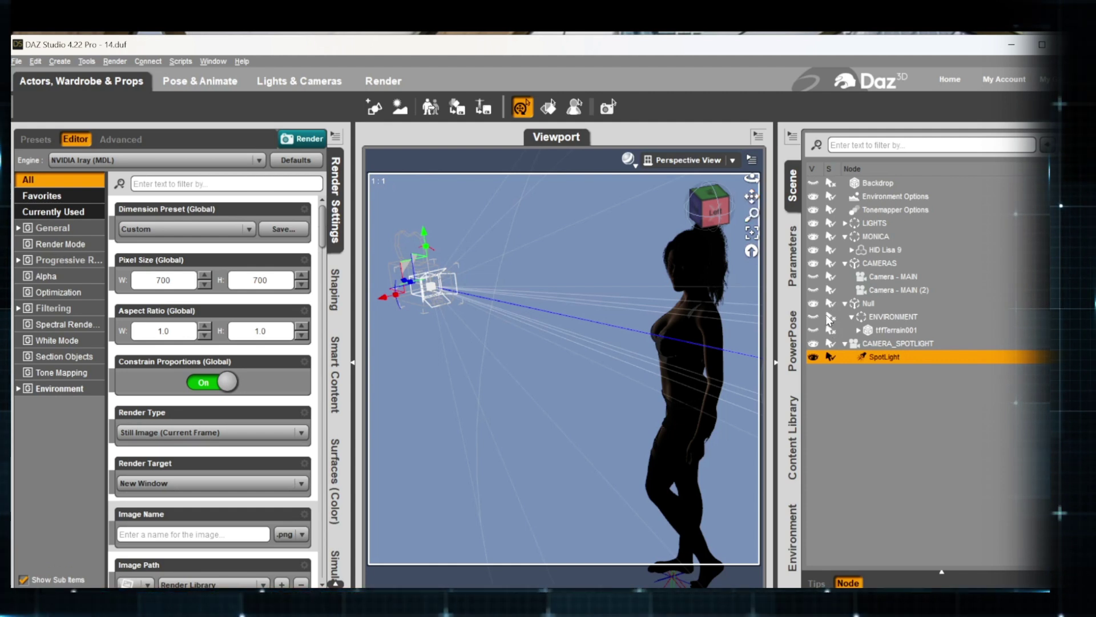
{"action": "left_click", "coordinate": [628, 158]}
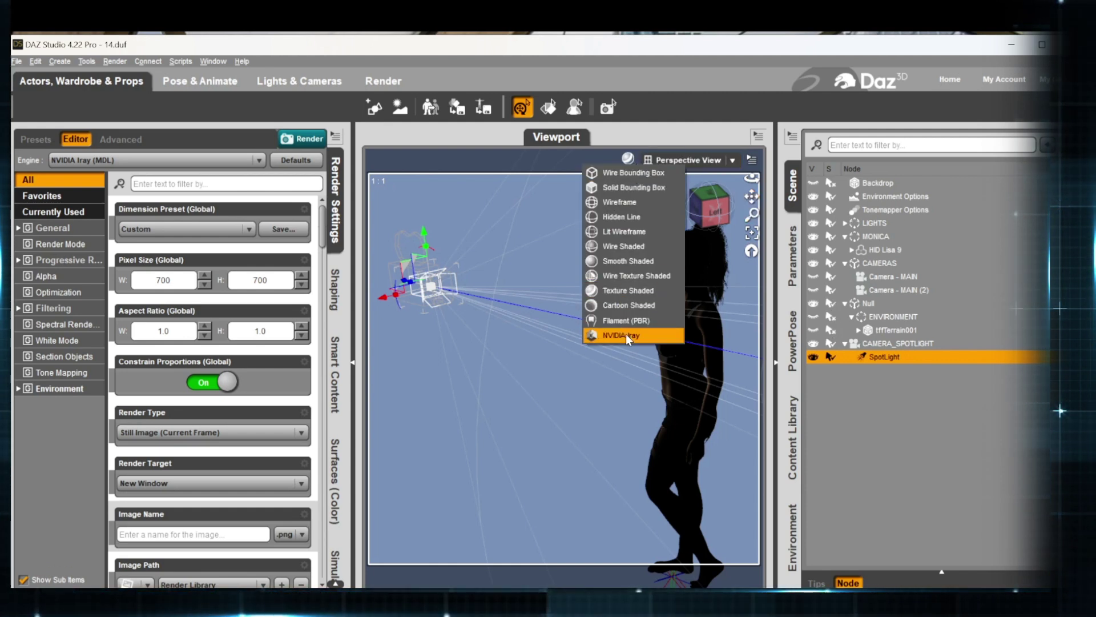
{"action": "left_click", "coordinate": [633, 154]}
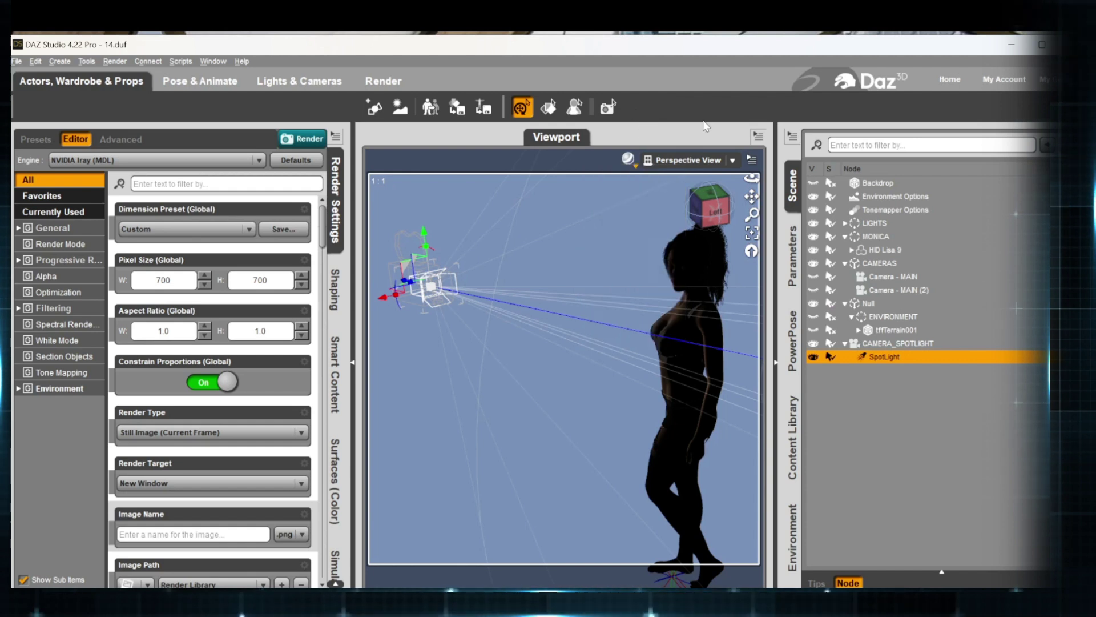
- Enter new Height (Diameter) and Width values for the rectangular SpotLight emitter
{"action": "left_click", "coordinate": [795, 262]}
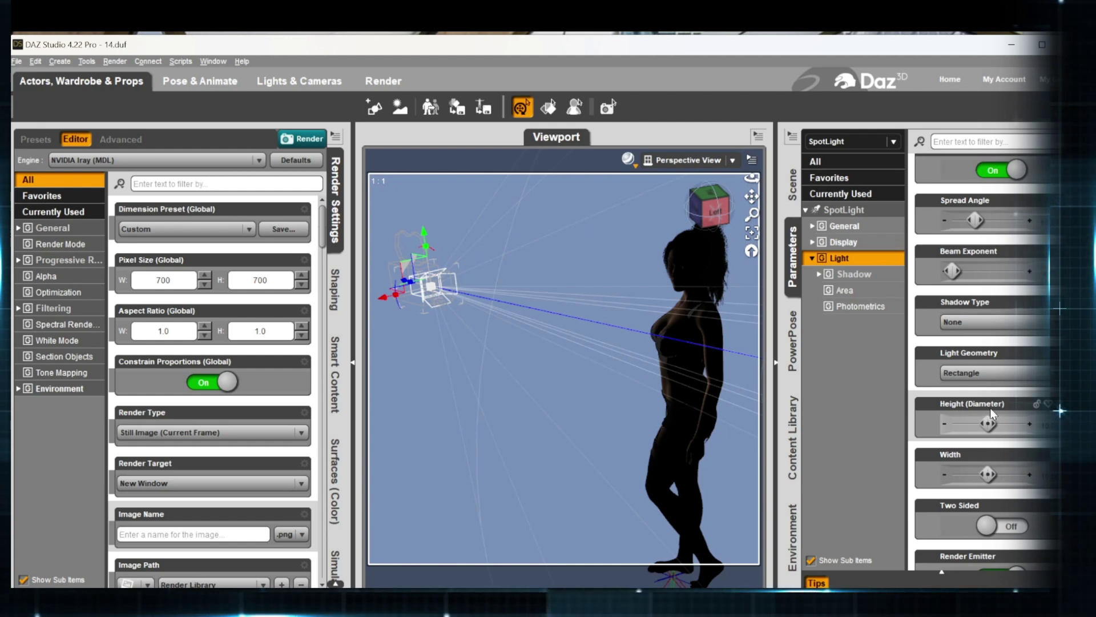
{"action": "left_click", "coordinate": [1048, 432]}
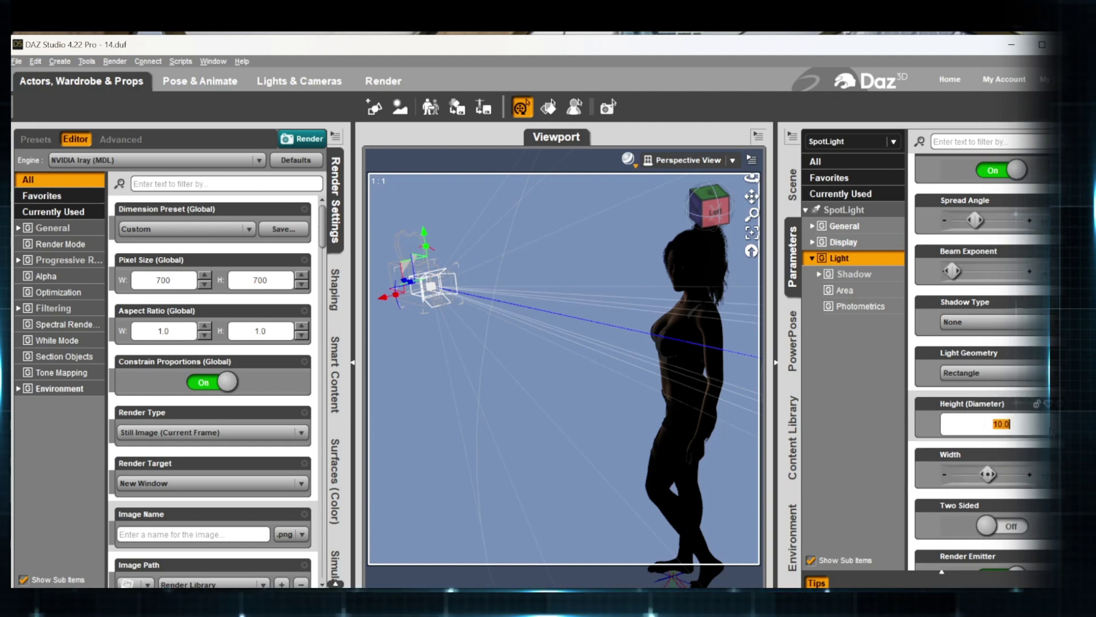
{"action": "type", "text": "1"}
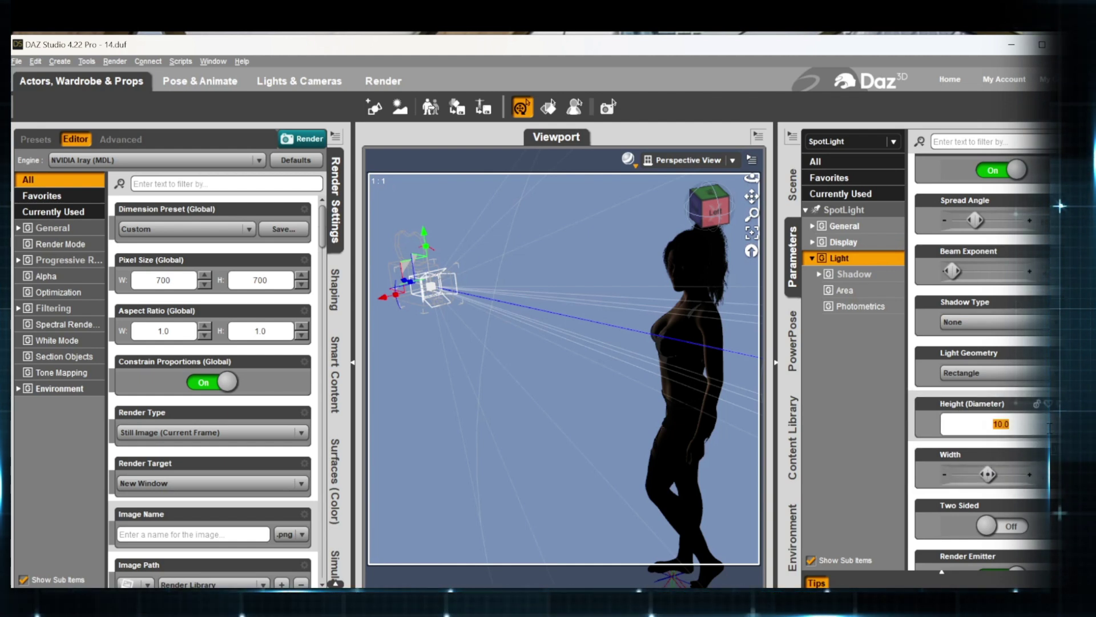
{"action": "key", "text": "Return"}
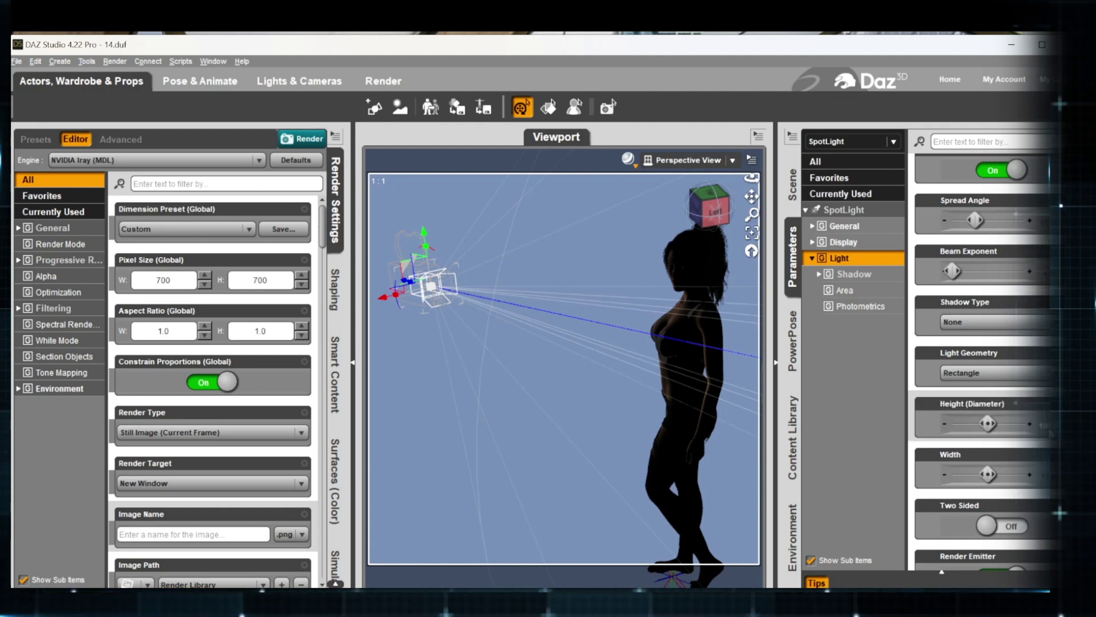
{"action": "left_click", "coordinate": [1052, 474]}
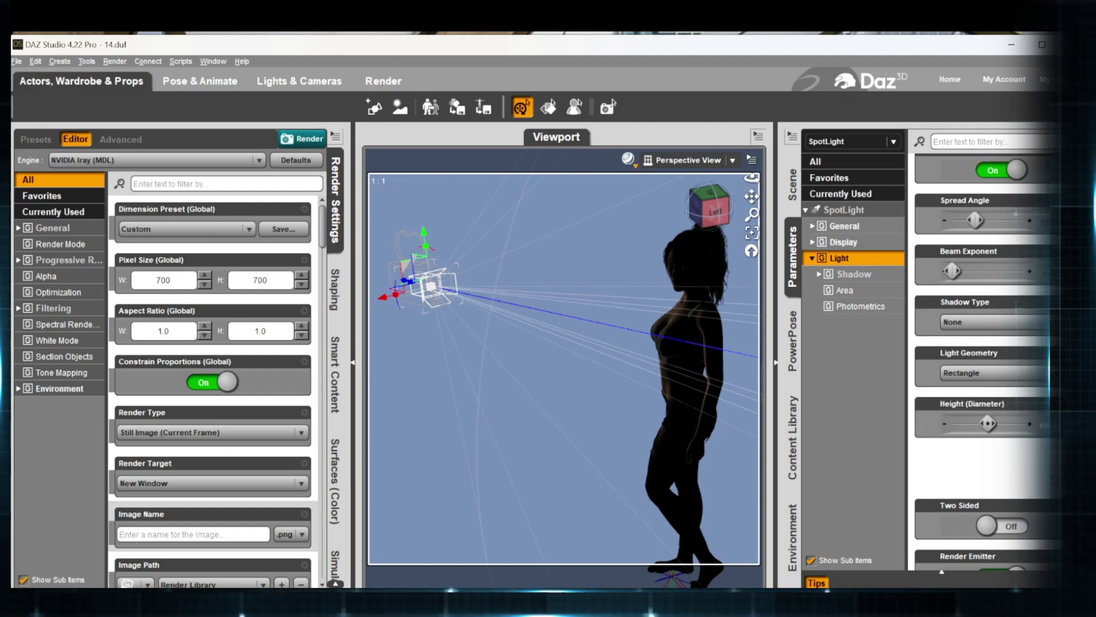
{"action": "key", "text": "Return"}
- Inspect the rectangular emitter in NVIDIA Iray from Perspective View and through CAMERA_SPOTLIGHT, then return the viewport to Texture Shaded
{"action": "left_click", "coordinate": [634, 162]}
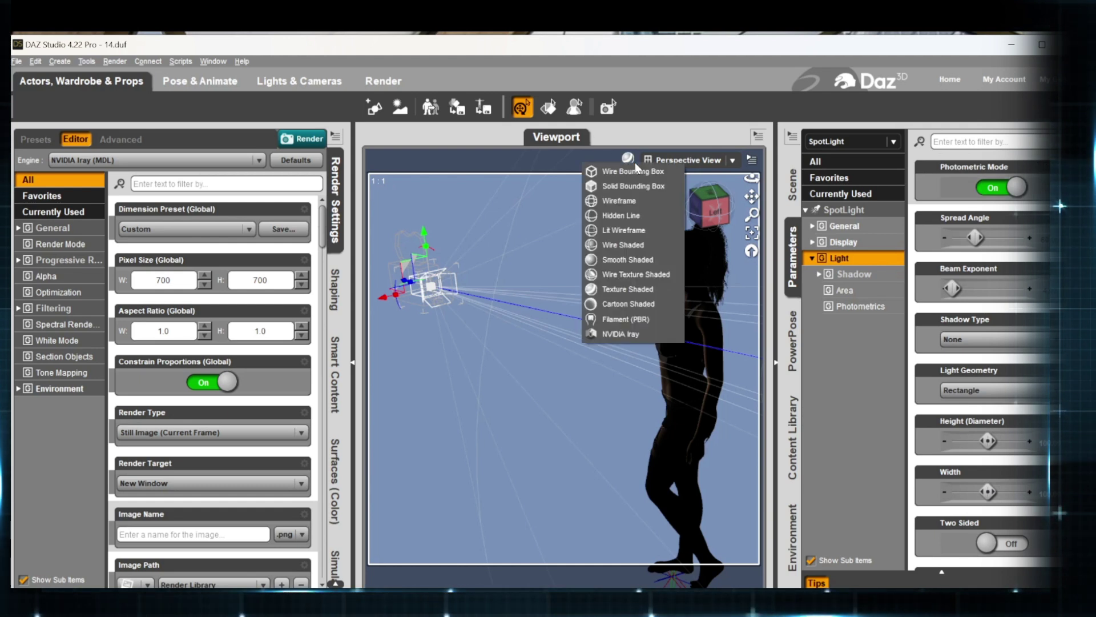
{"action": "left_click", "coordinate": [637, 334]}
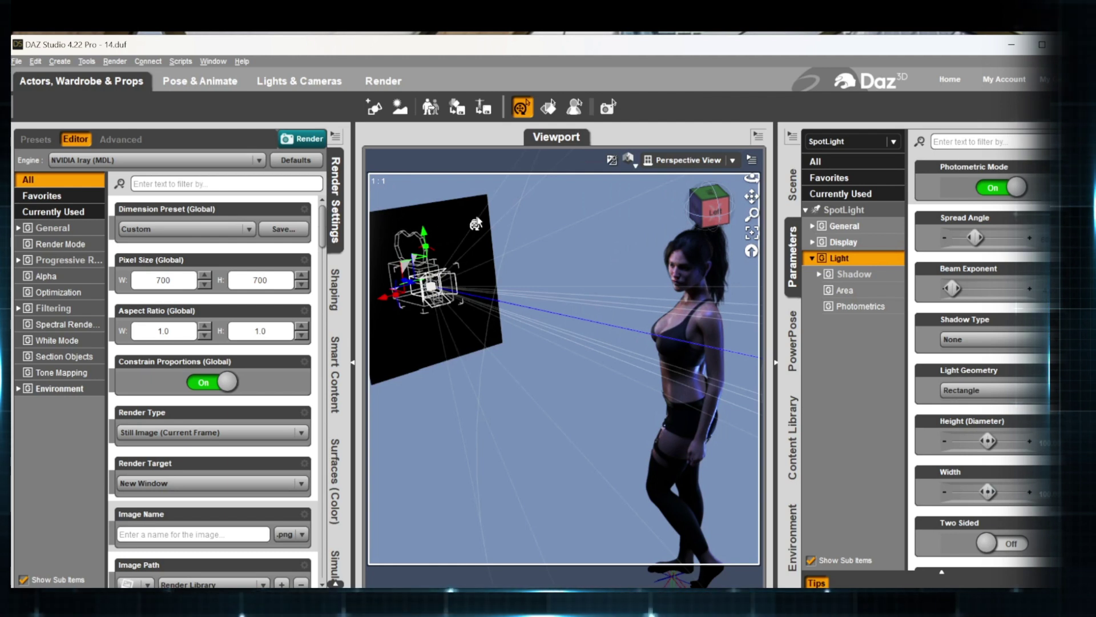
{"action": "left_click", "coordinate": [730, 162]}
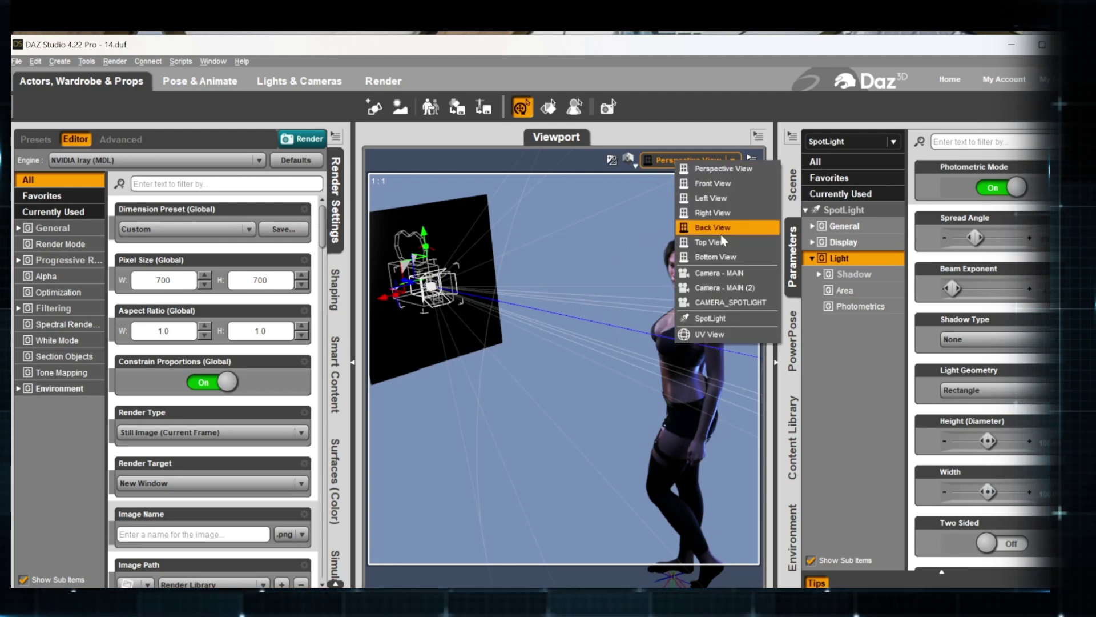
{"action": "left_click", "coordinate": [739, 304]}
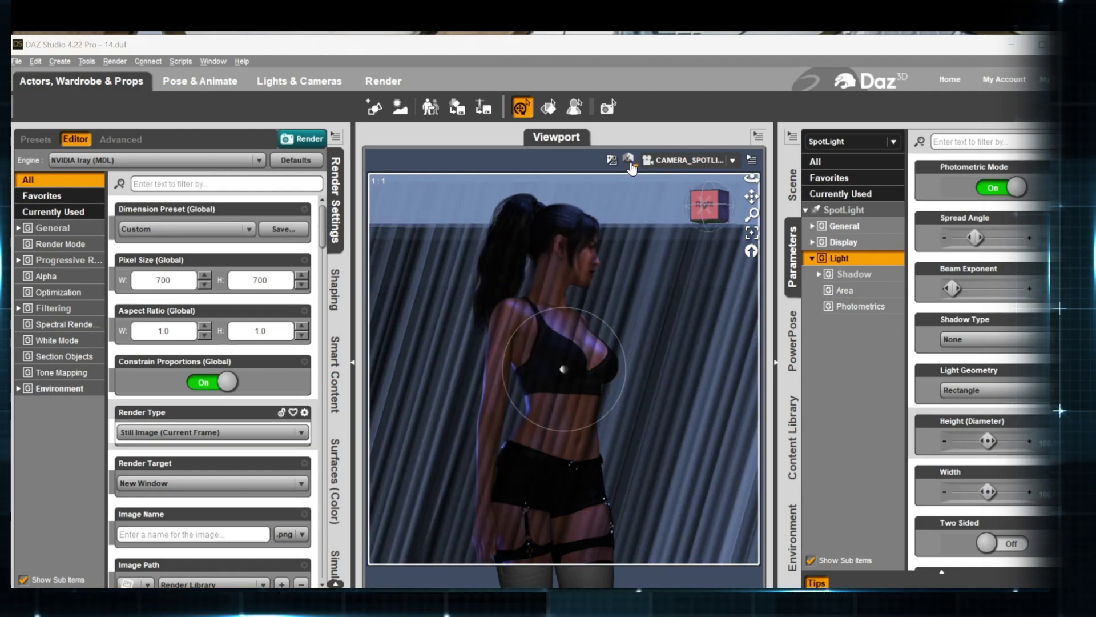
{"action": "left_click", "coordinate": [629, 159]}
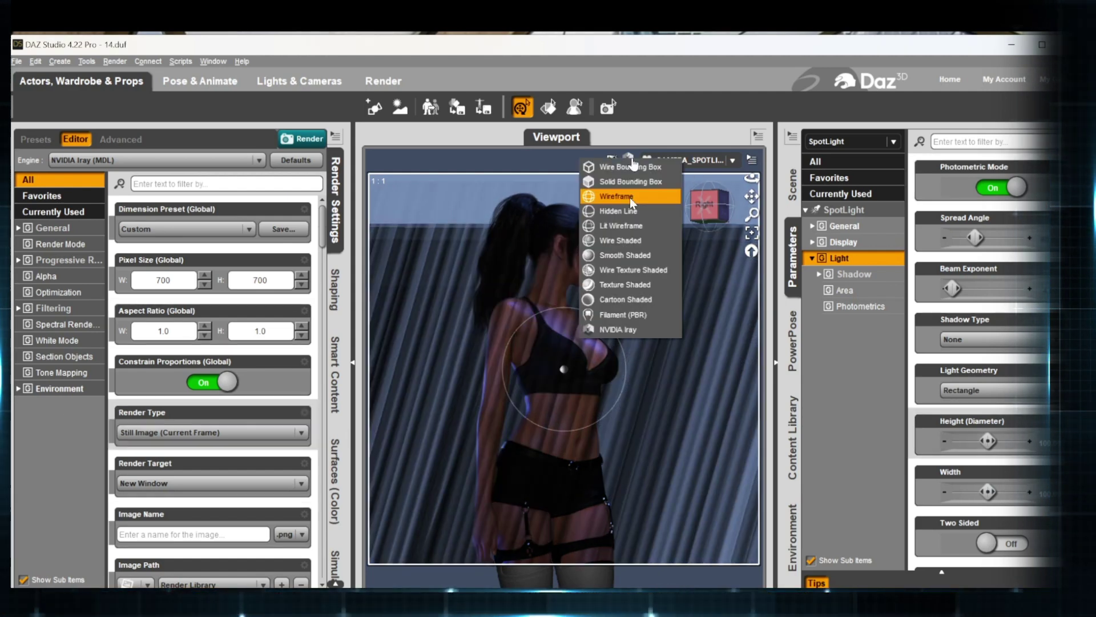
{"action": "left_click", "coordinate": [638, 285]}
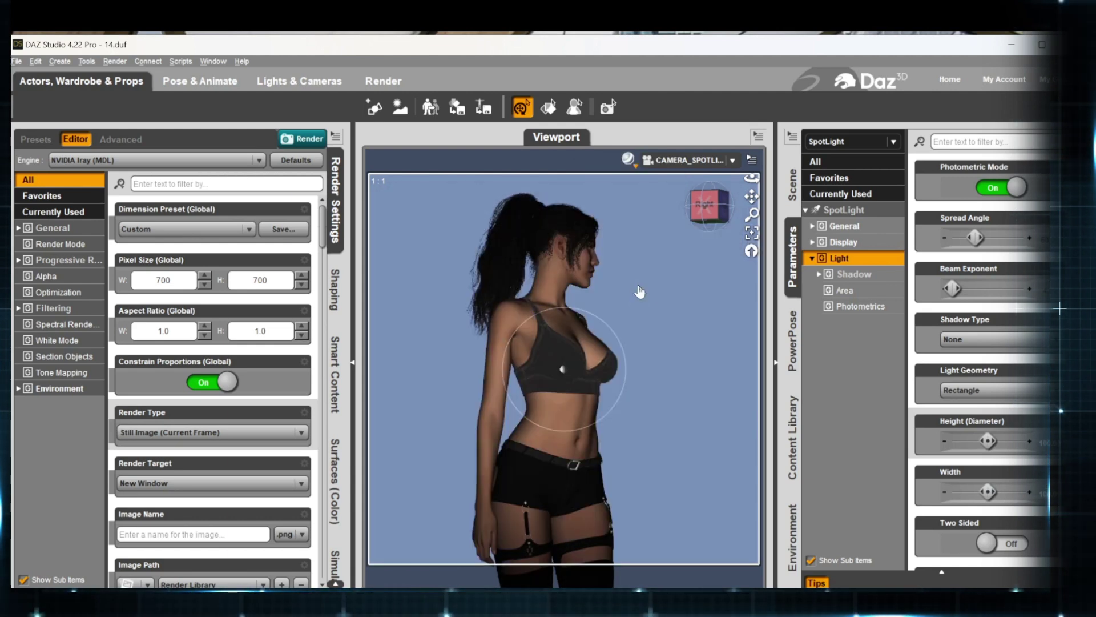
- Switch the viewport to Perspective View and frame CAMERA_SPOTLIGHT with its attached light up close from the side
{"action": "left_click", "coordinate": [733, 161]}
{"action": "left_click", "coordinate": [722, 168]}
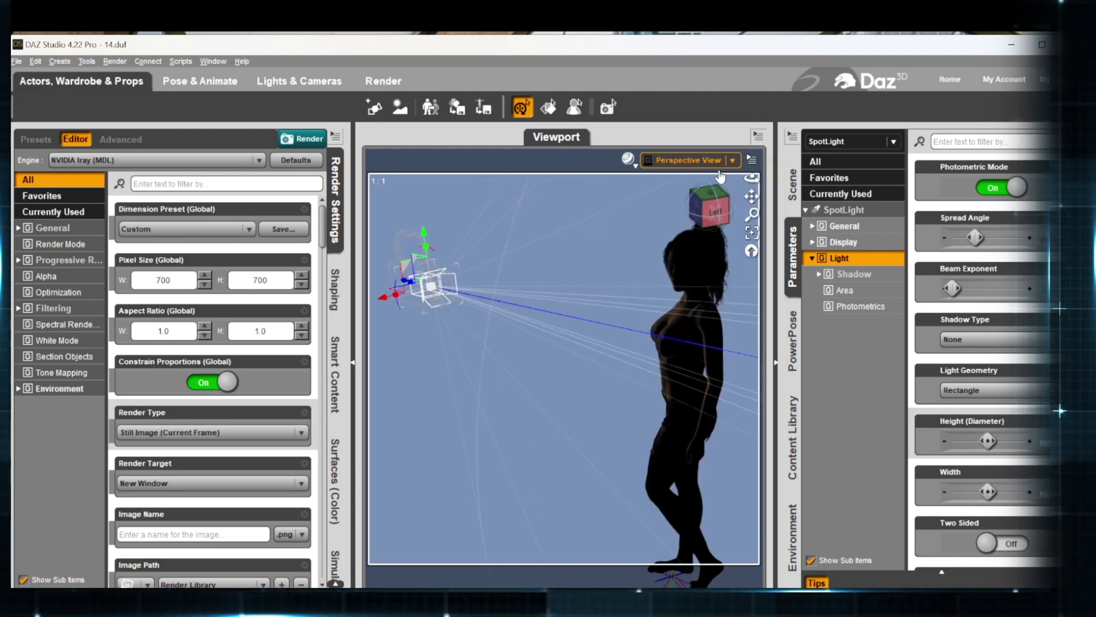
{"action": "left_click_drag", "start_coordinate": [710, 198], "coordinate": [891, 199]}
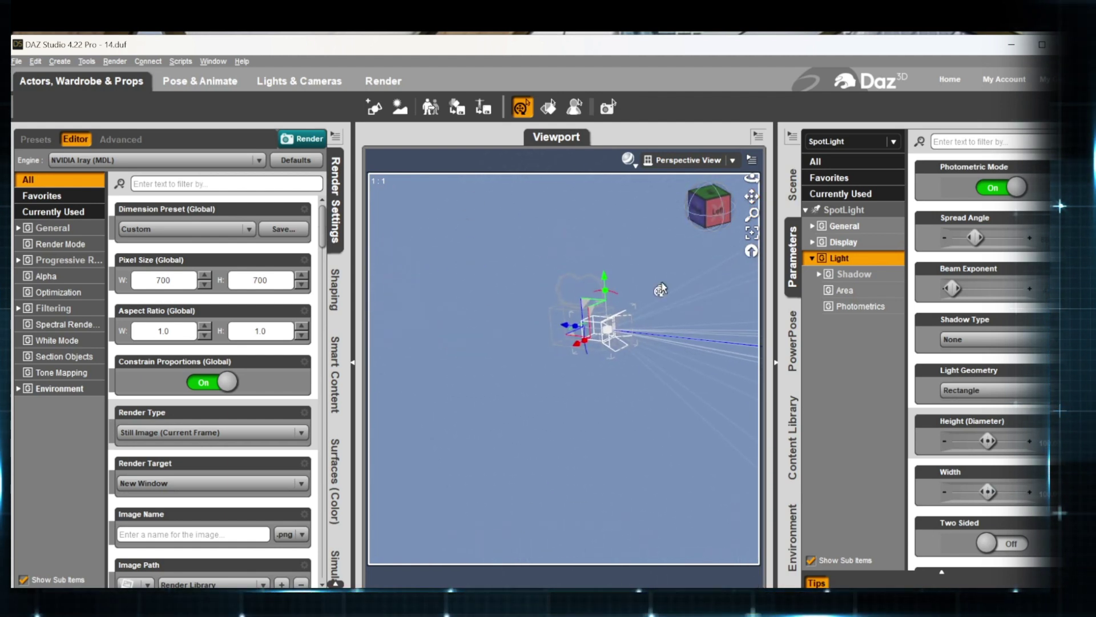
{"action": "scroll", "coordinate": [636, 306], "scroll_direction": "up", "scroll_amount": 3}
{"action": "scroll", "coordinate": [637, 306], "scroll_direction": "up", "scroll_amount": 2}
{"action": "left_click_drag", "start_coordinate": [711, 213], "coordinate": [781, 188]}
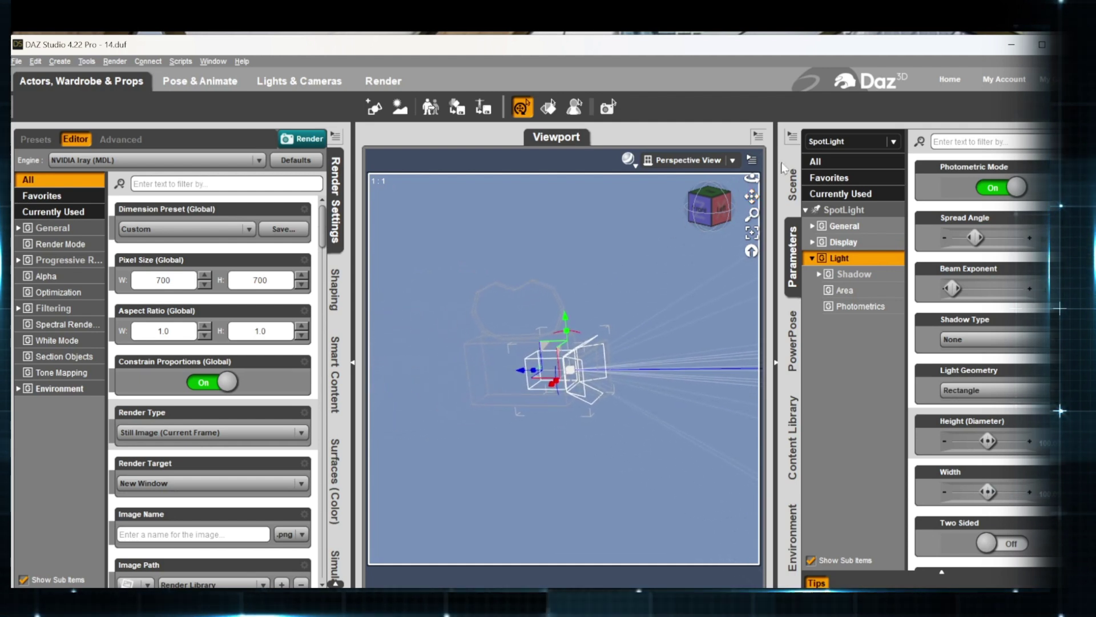
- Select the SpotLight under CAMERA_SPOTLIGHT and shift it backward along its Z Translate axis to the rear of the camera
{"action": "left_click", "coordinate": [791, 184]}
{"action": "left_click", "coordinate": [876, 342]}
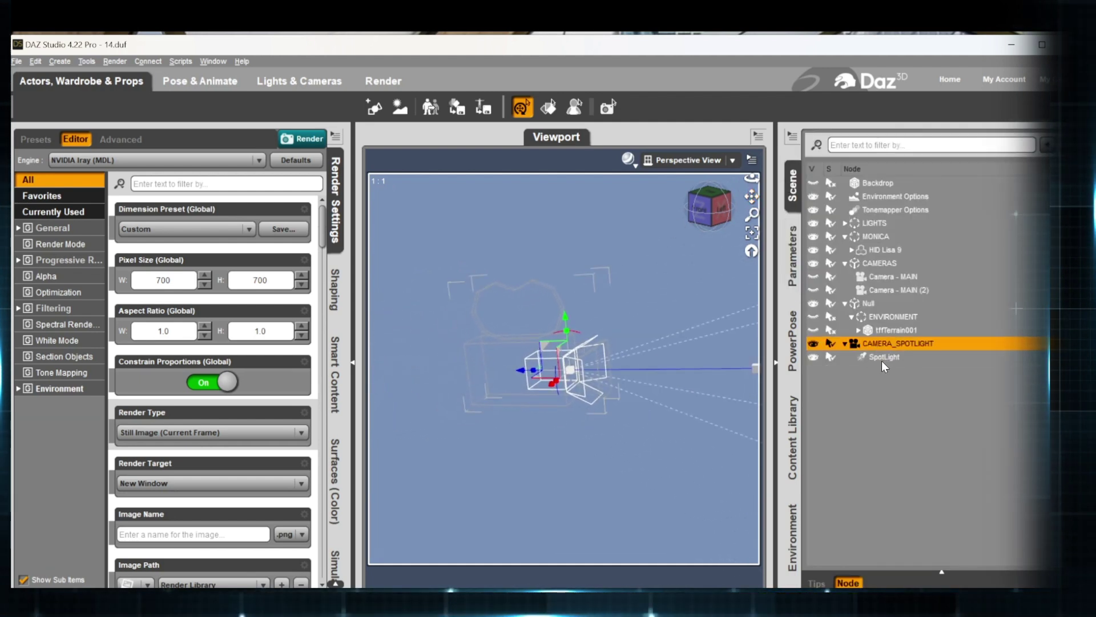
{"action": "left_click", "coordinate": [882, 356]}
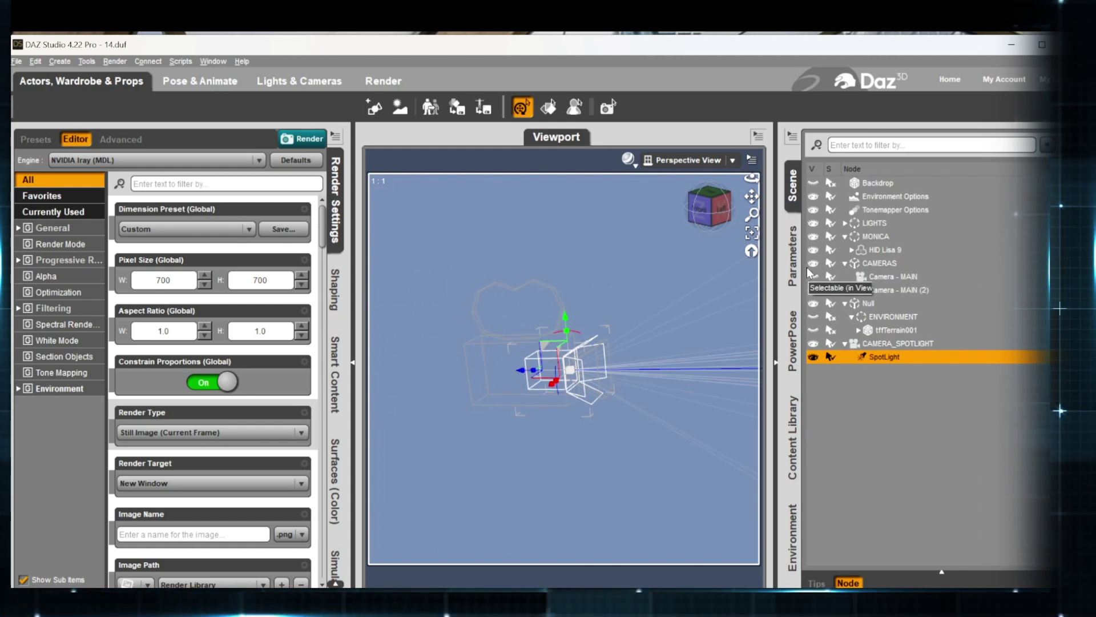
{"action": "left_click", "coordinate": [791, 257]}
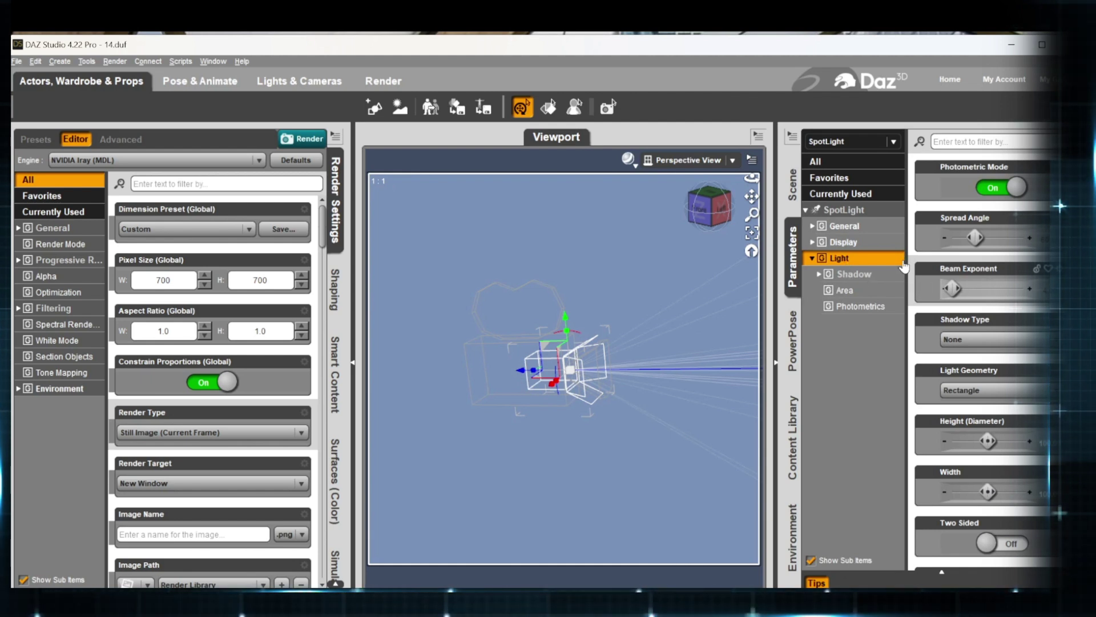
{"action": "left_click", "coordinate": [845, 227]}
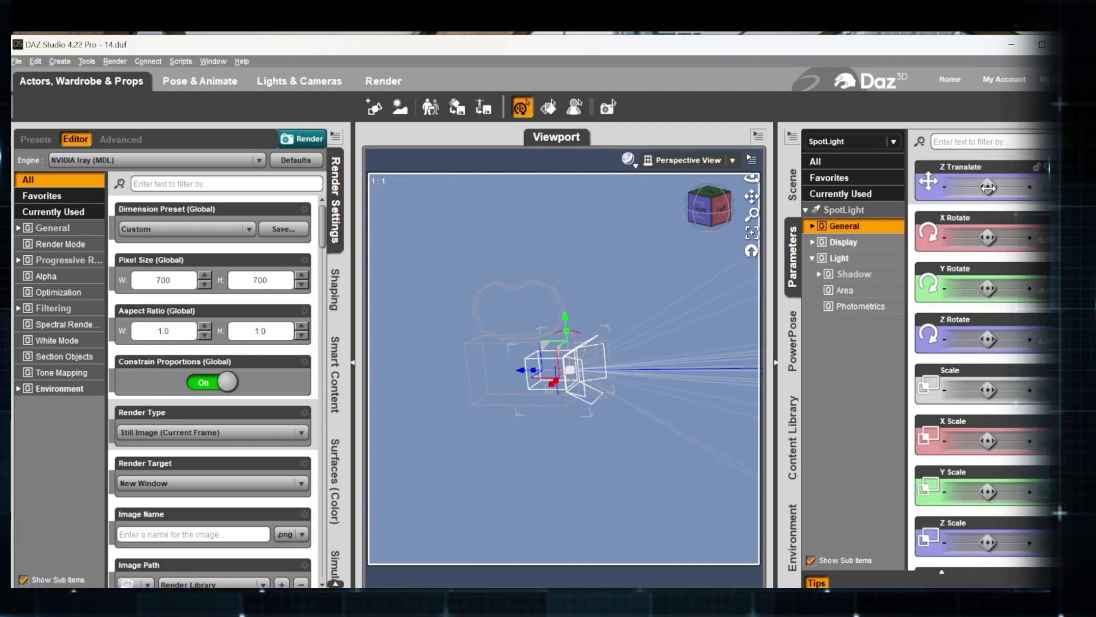
{"action": "mouse_move", "coordinate": [984, 187]}
{"action": "left_mouse_down"}
{"action": "mouse_move", "coordinate": [1007, 186]}
{"action": "mouse_move", "coordinate": [981, 188]}
{"action": "left_mouse_up"}
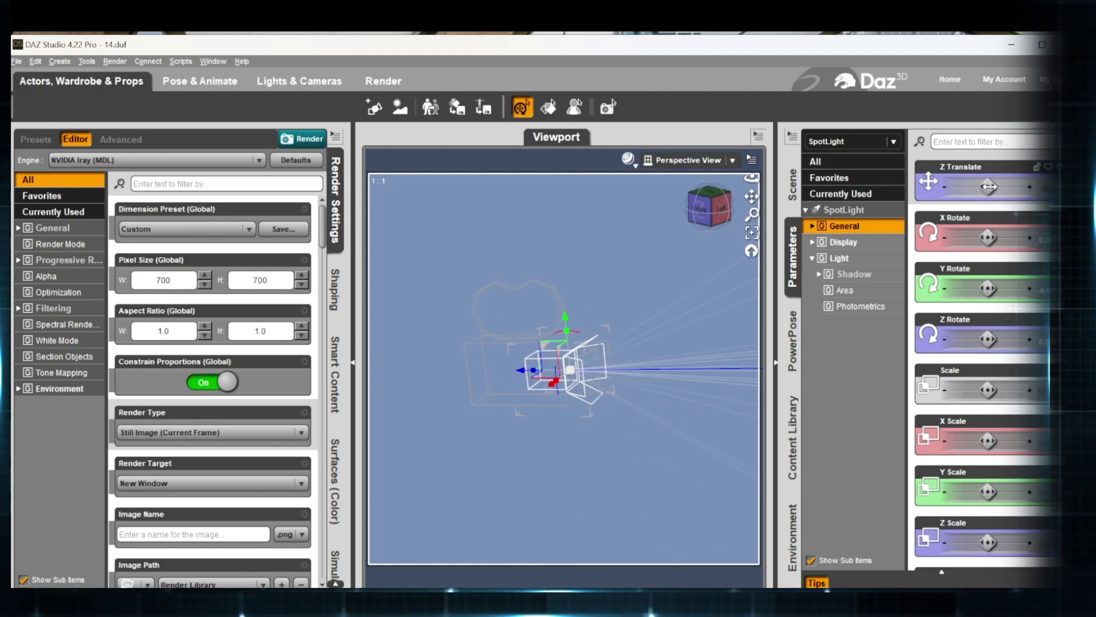
{"action": "mouse_move", "coordinate": [987, 186]}
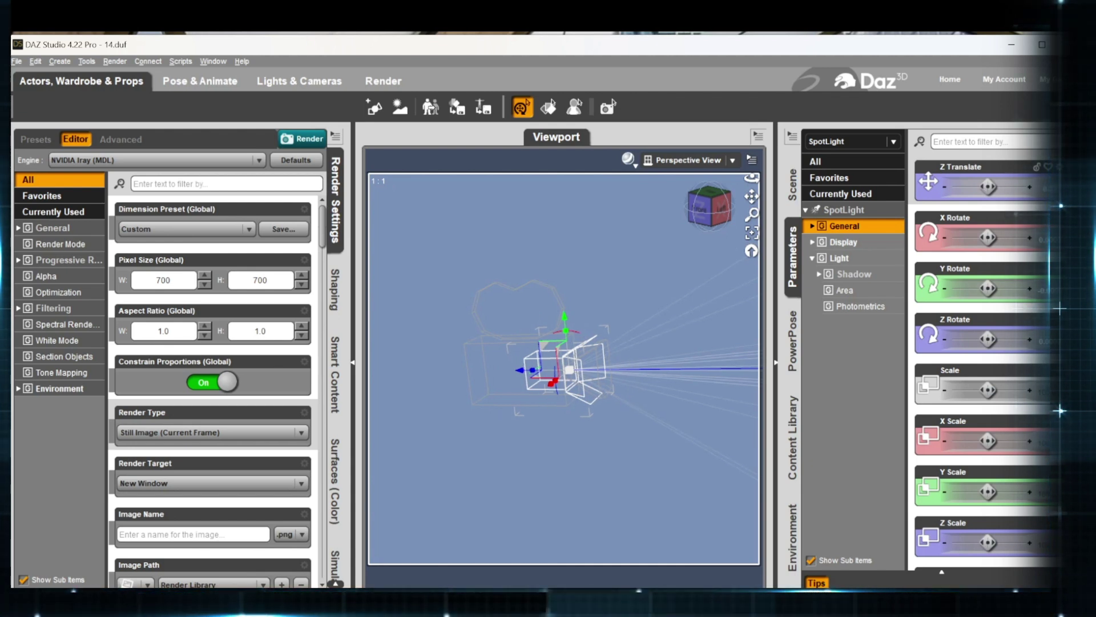
{"action": "left_click_drag", "start_coordinate": [988, 187], "coordinate": [1005, 186]}
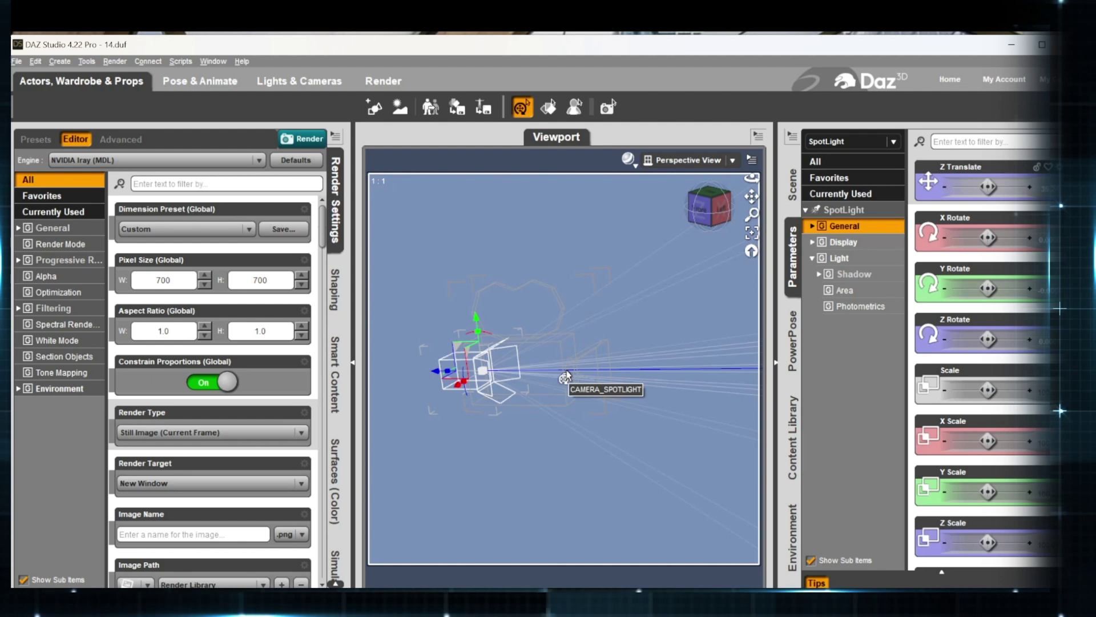
- Check the shifted light from the side in Perspective View, then preview the figure through CAMERA_SPOTLIGHT in NVIDIA Iray
{"action": "left_click", "coordinate": [715, 161]}
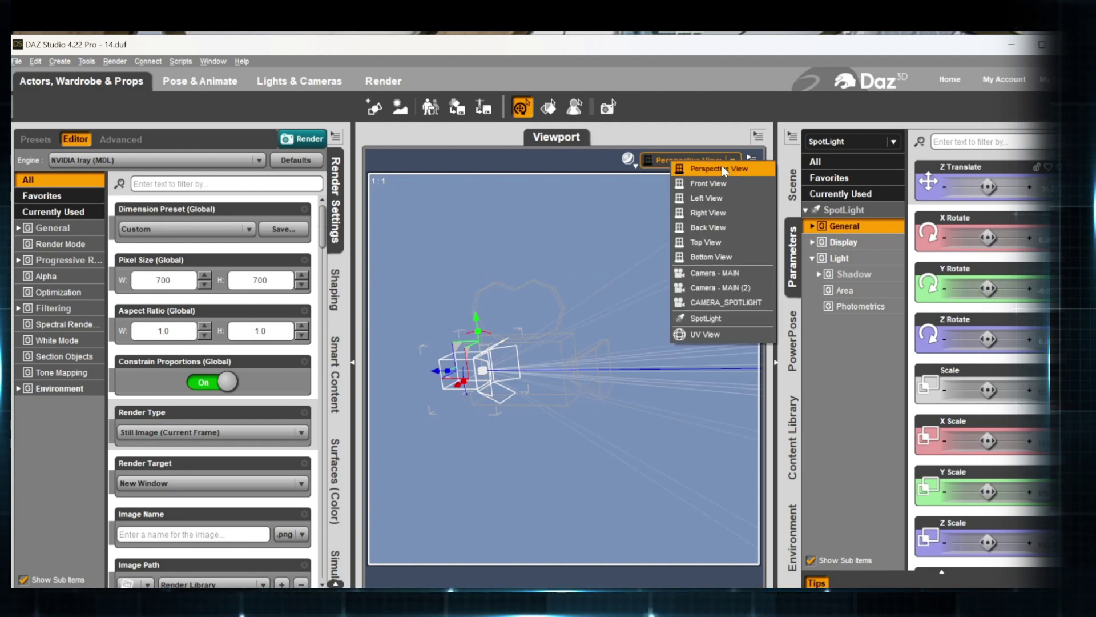
{"action": "left_click", "coordinate": [719, 166]}
{"action": "left_click_drag", "start_coordinate": [710, 208], "coordinate": [815, 170]}
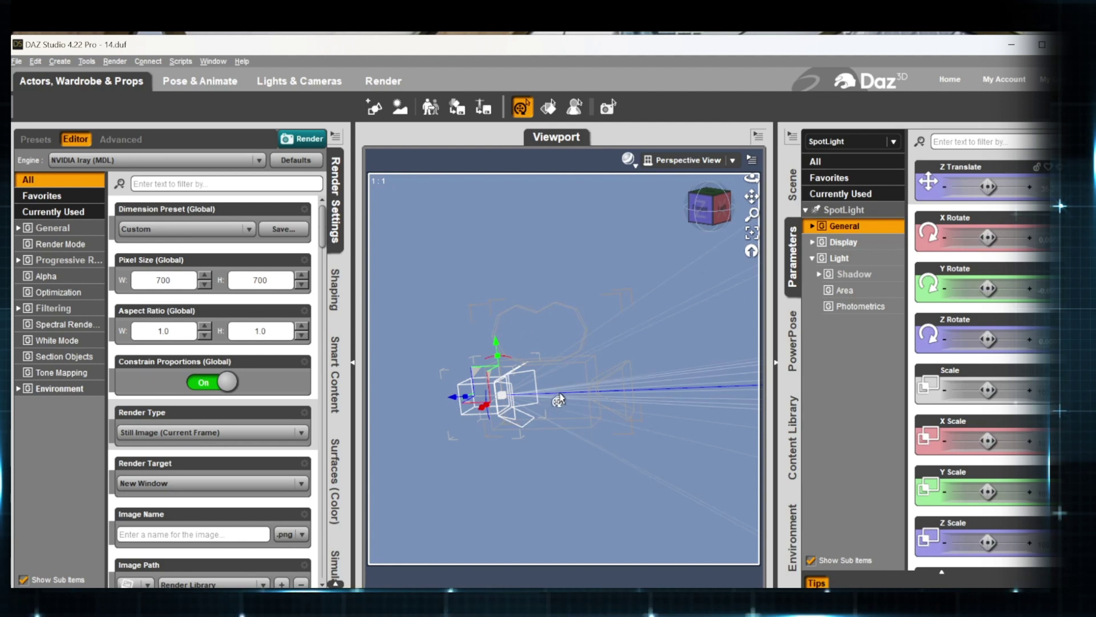
{"action": "left_click", "coordinate": [728, 160]}
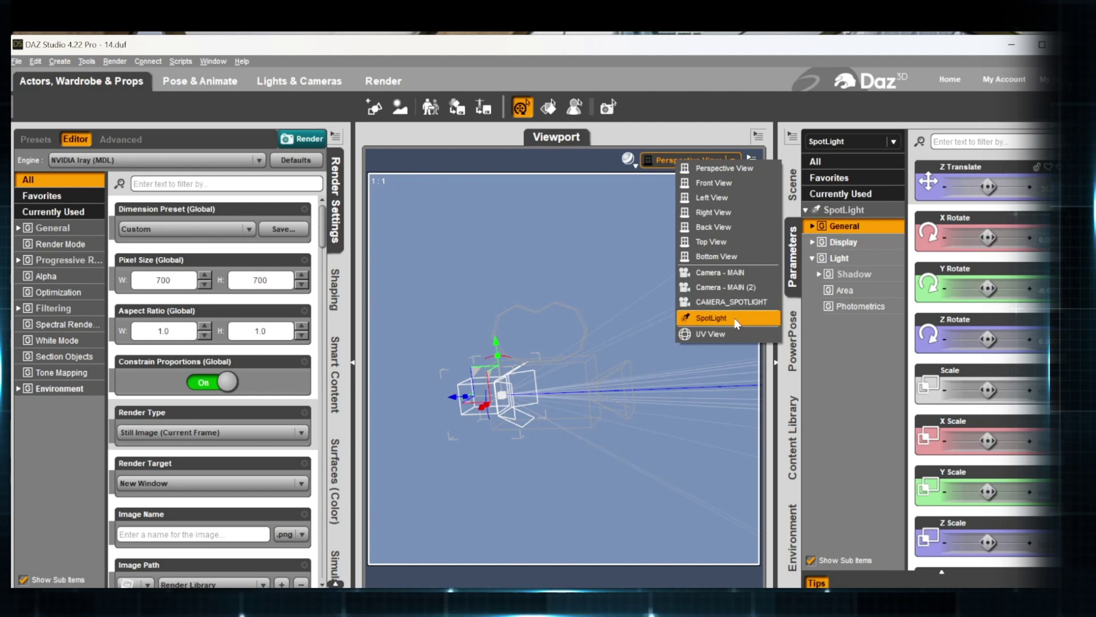
{"action": "left_click", "coordinate": [701, 130]}
{"action": "left_click", "coordinate": [731, 161]}
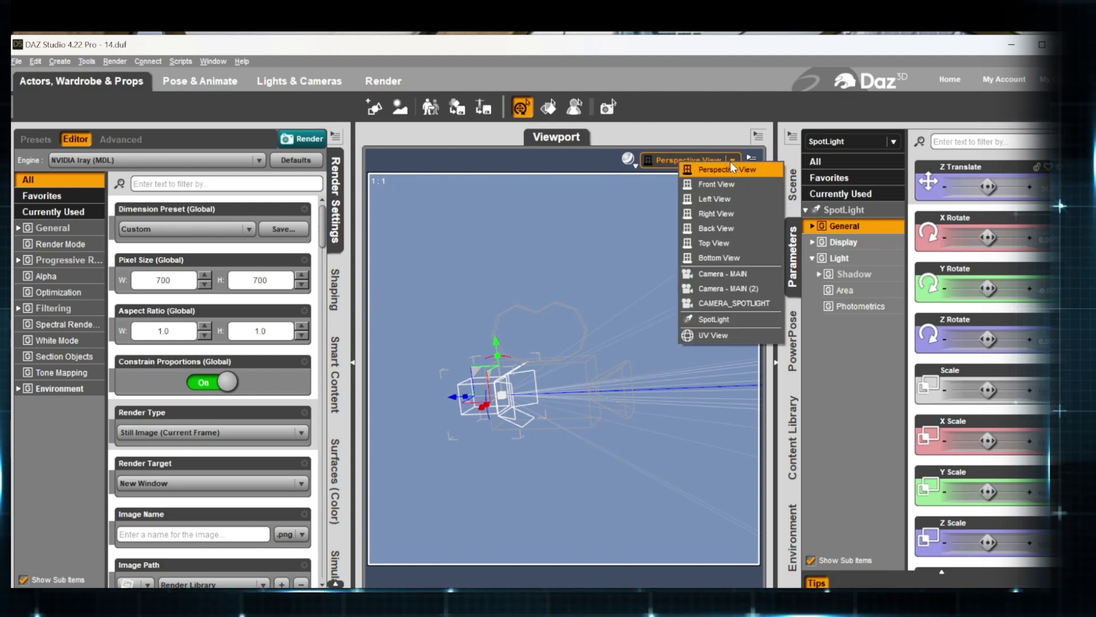
{"action": "left_click", "coordinate": [740, 304]}
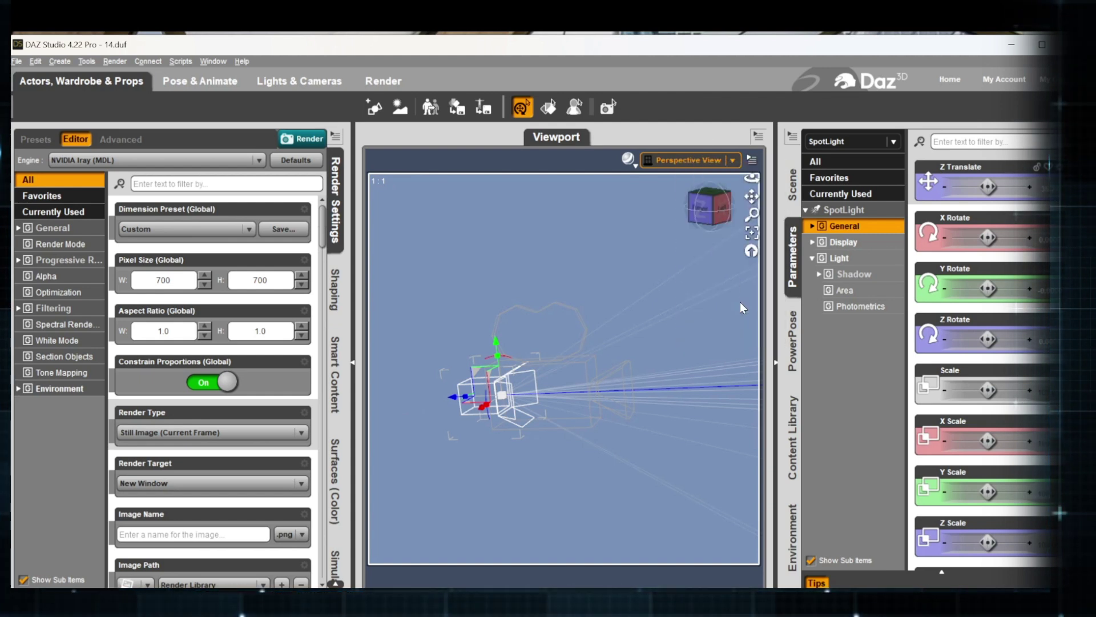
{"action": "left_click", "coordinate": [632, 166]}
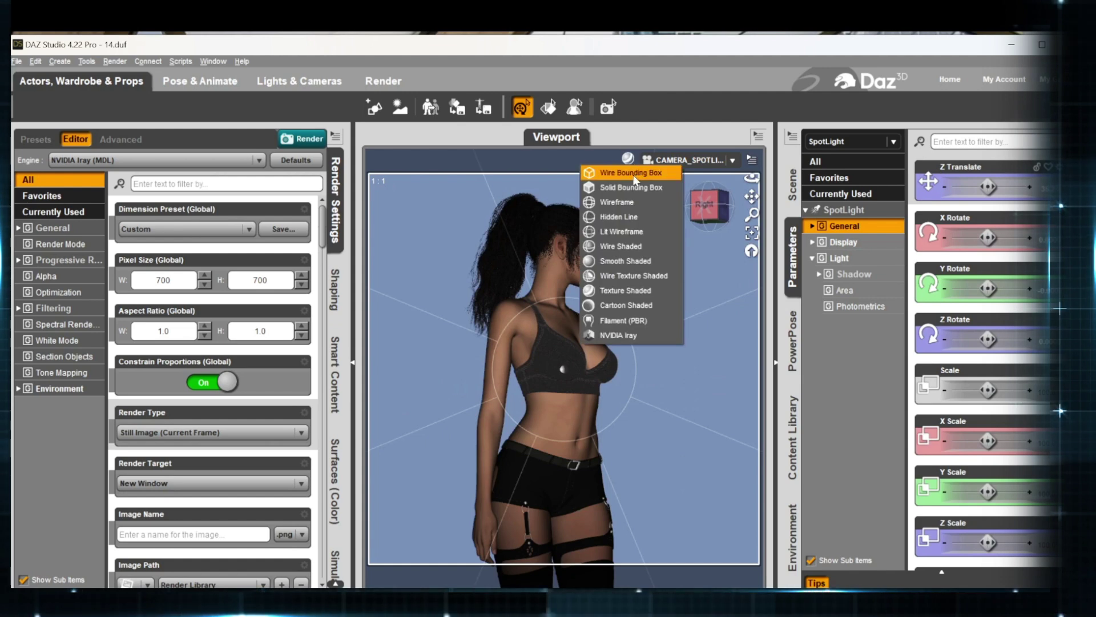
{"action": "left_click", "coordinate": [633, 334]}
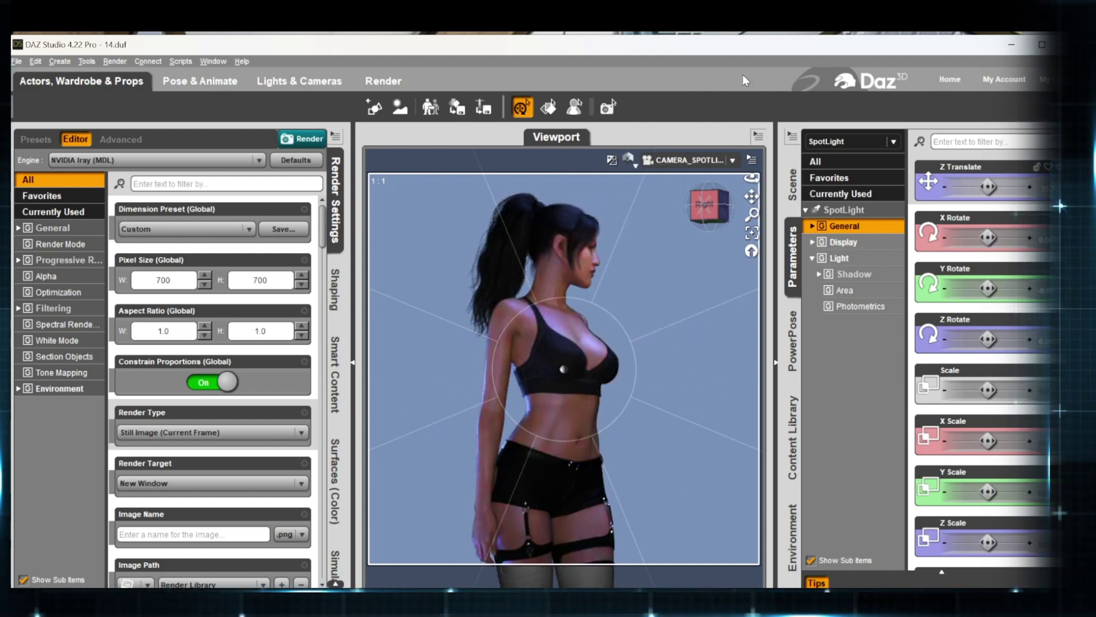
- Make the hidden ENVIRONMENT group visible again and select it in the scene
{"action": "left_click", "coordinate": [792, 184]}
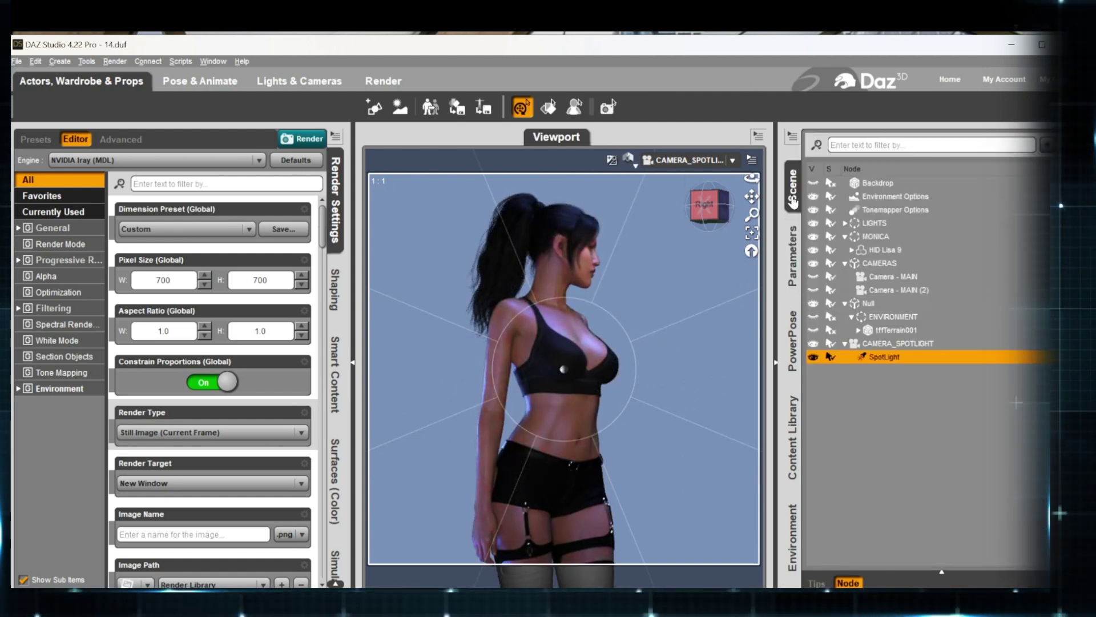
{"action": "left_click", "coordinate": [883, 440]}
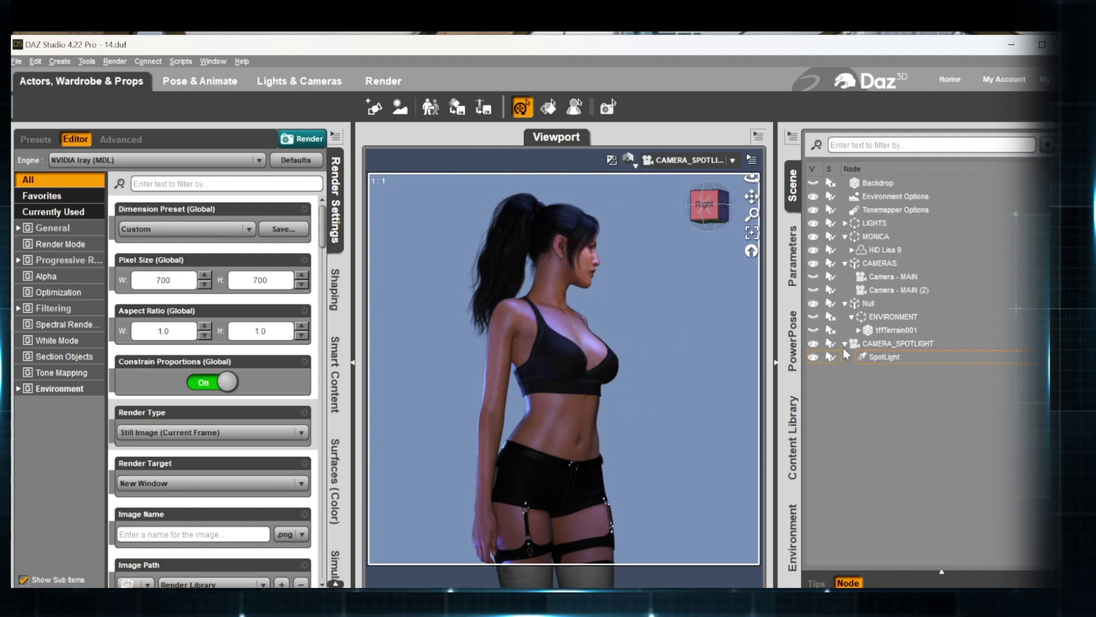
{"action": "left_click", "coordinate": [811, 315]}
{"action": "left_click", "coordinate": [882, 316]}
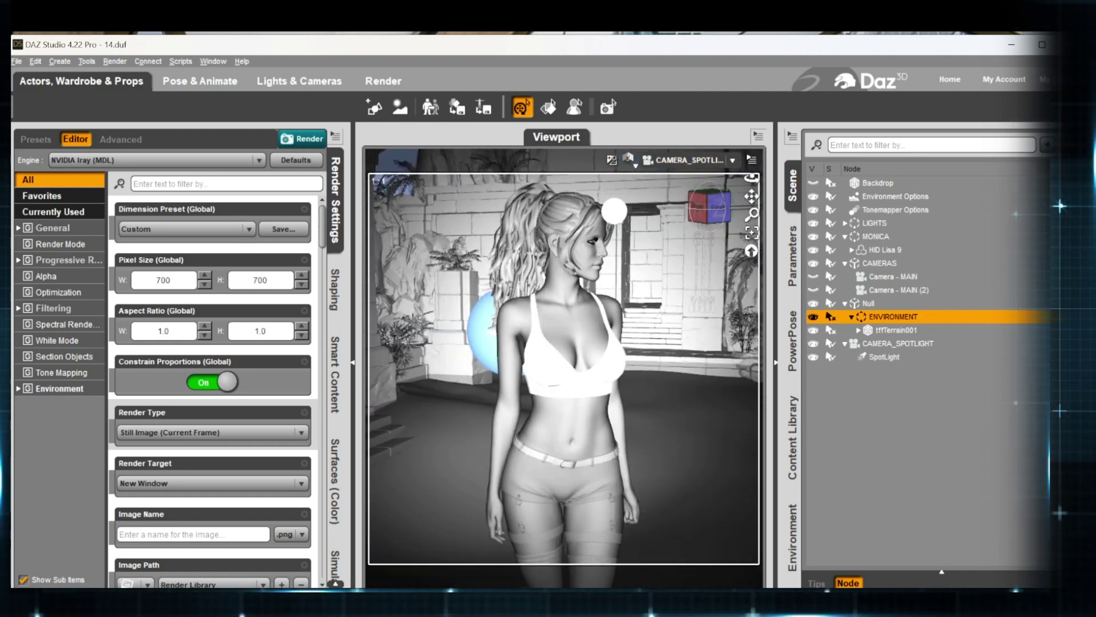
- Orbit CAMERA_SPOTLIGHT around to a raised front angle on the figure to check the attached light within the environment
{"action": "mouse_move", "coordinate": [710, 207]}
{"action": "left_mouse_down"}
{"action": "mouse_move", "coordinate": [662, 206]}
{"action": "mouse_move", "coordinate": [722, 207]}
{"action": "left_mouse_up"}
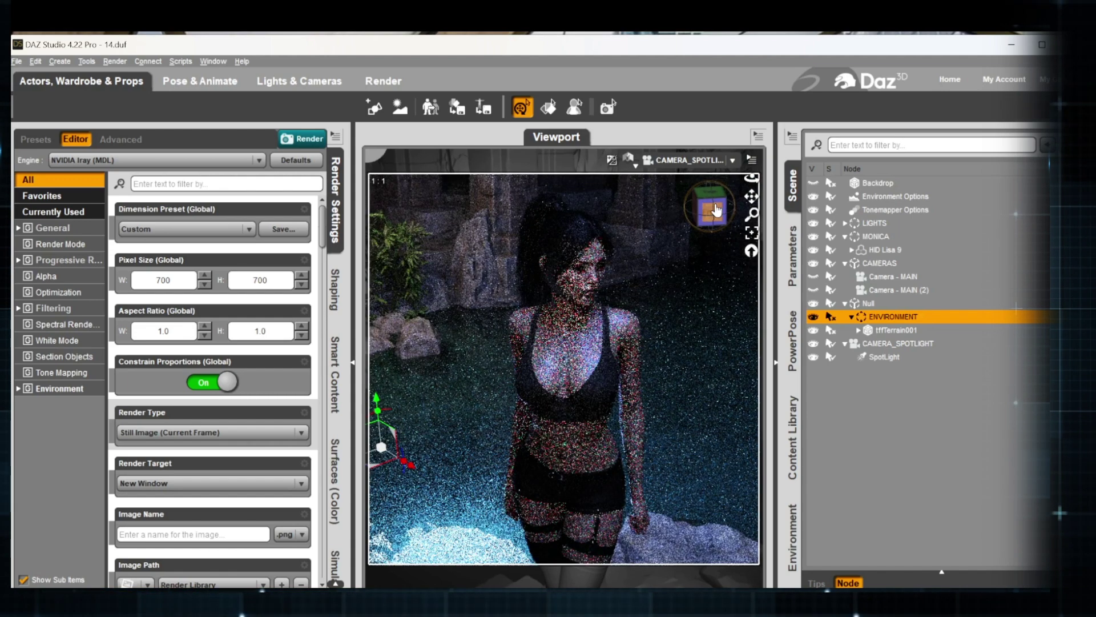
{"action": "left_click_drag", "start_coordinate": [715, 207], "coordinate": [713, 208]}
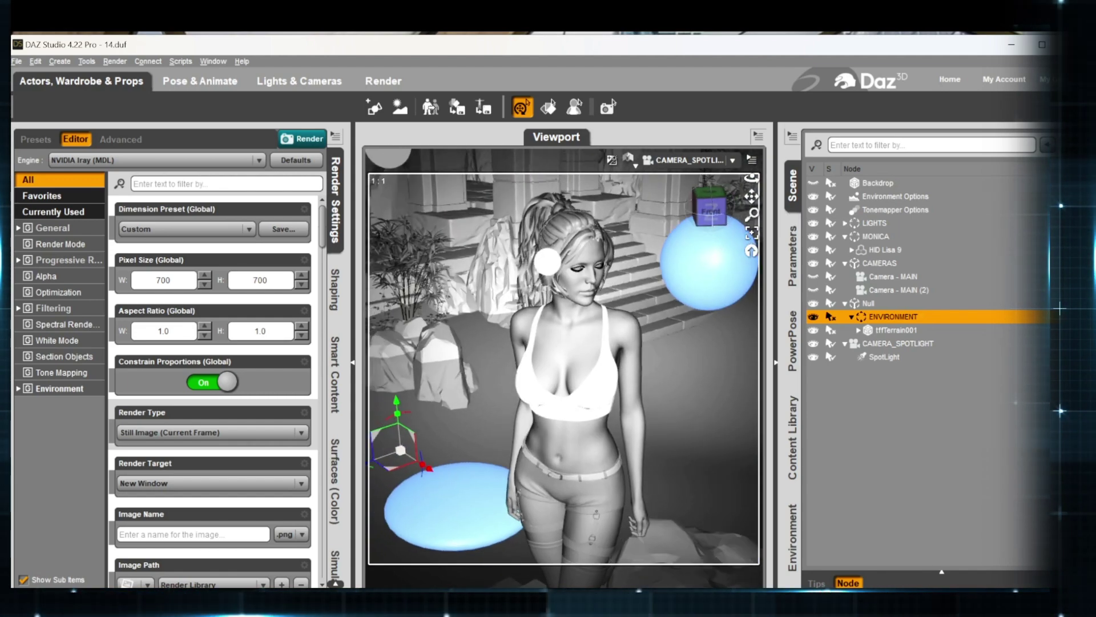
{"action": "left_click_drag", "start_coordinate": [752, 196], "coordinate": [752, 194]}
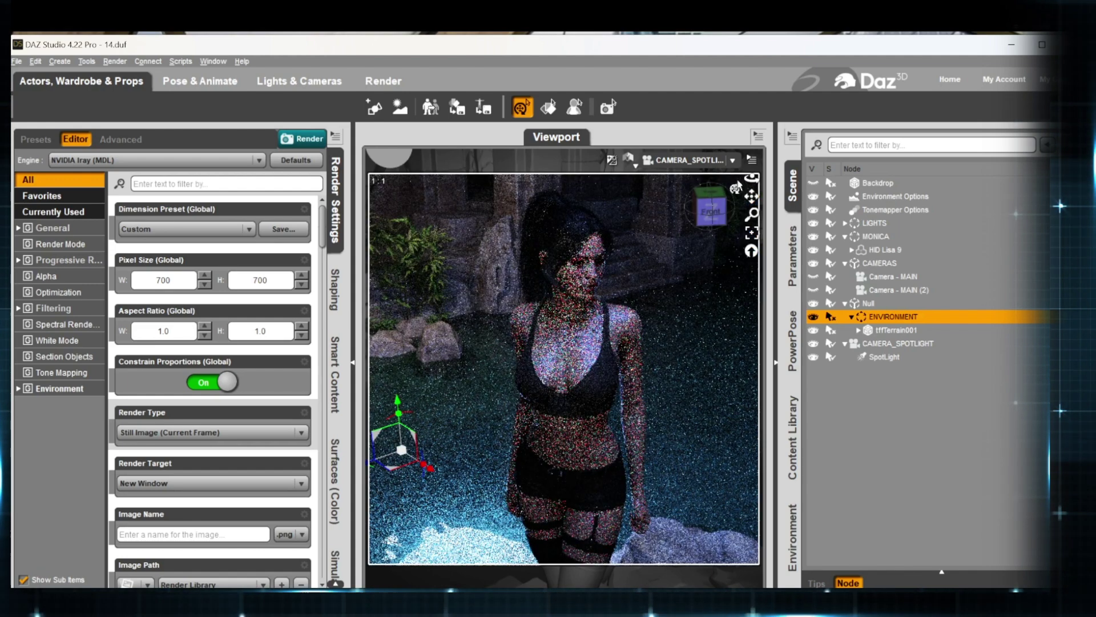
- Switch the Iray preview to Camera - MAIN and deselect the ENVIRONMENT group
{"action": "left_click", "coordinate": [732, 160]}
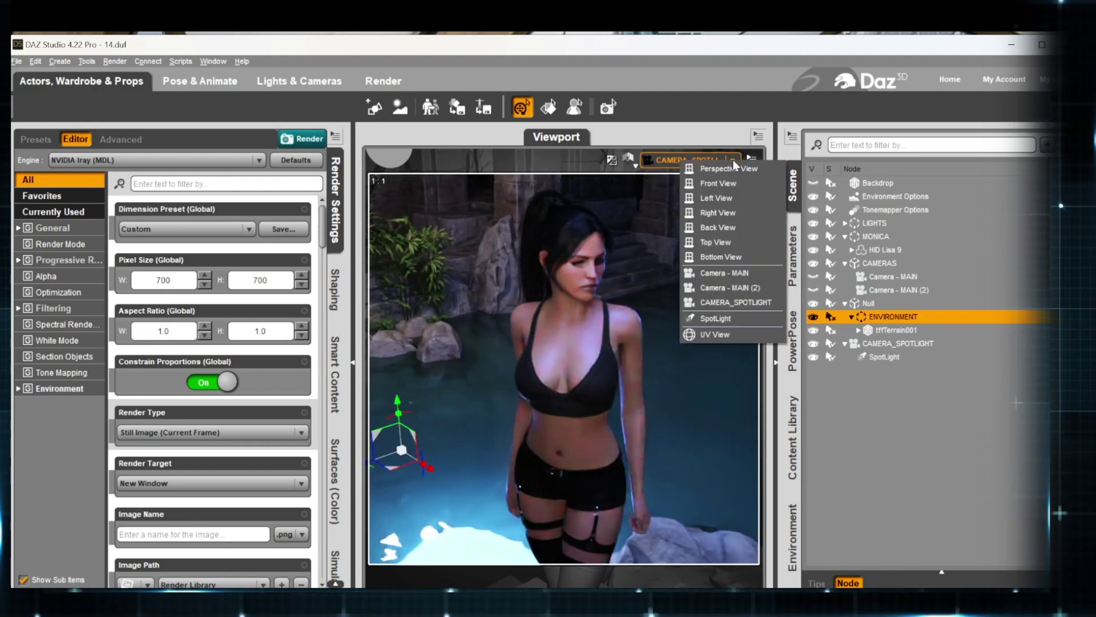
{"action": "left_click", "coordinate": [722, 274]}
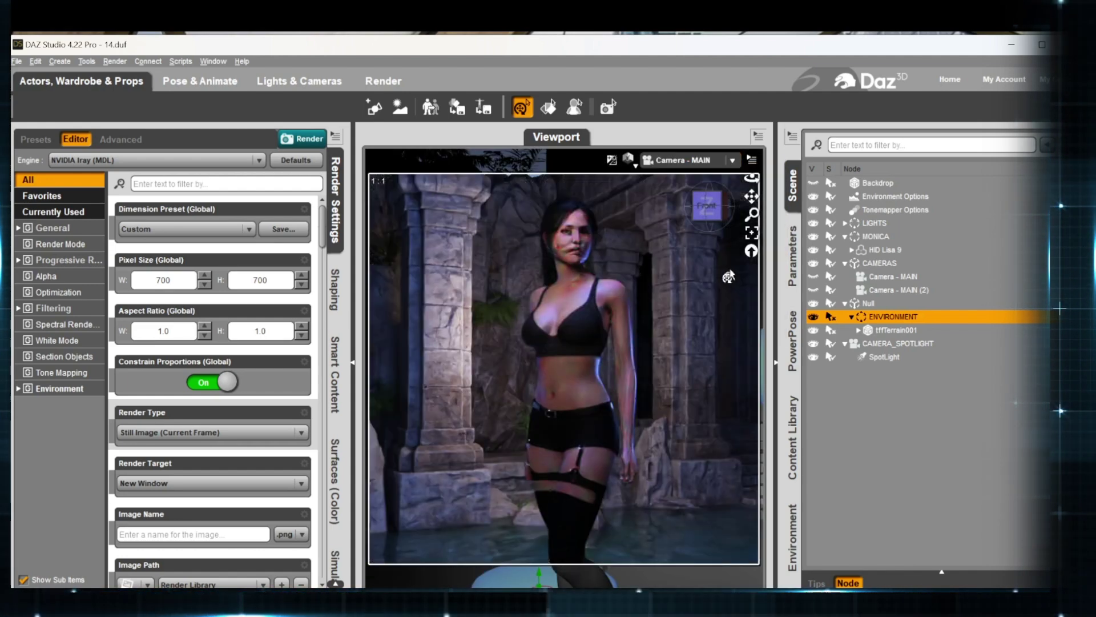
{"action": "left_click", "coordinate": [885, 409]}
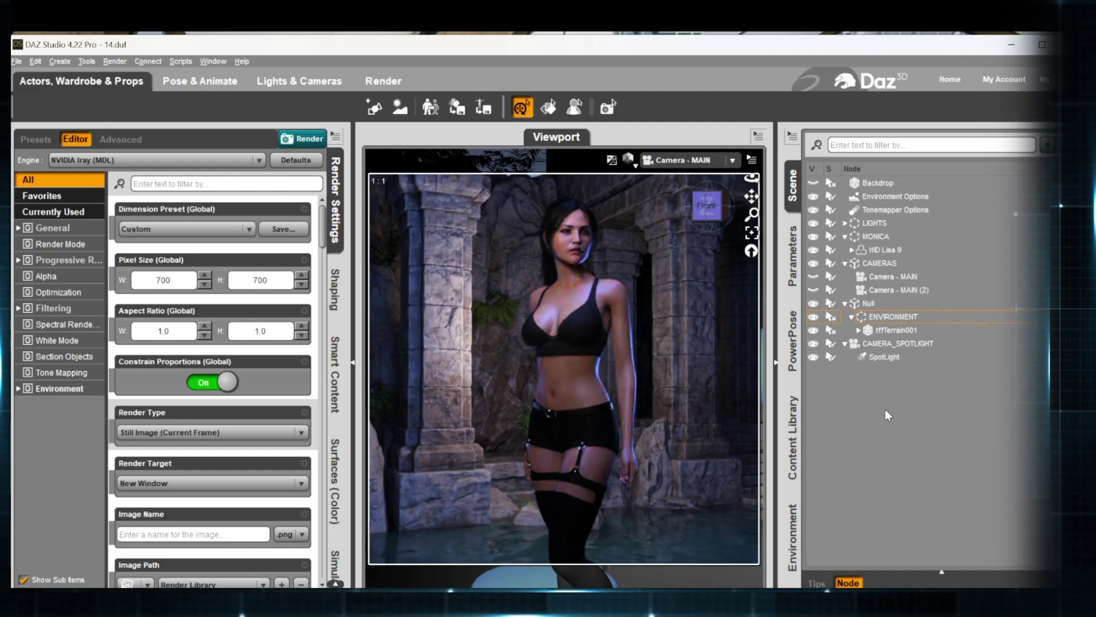